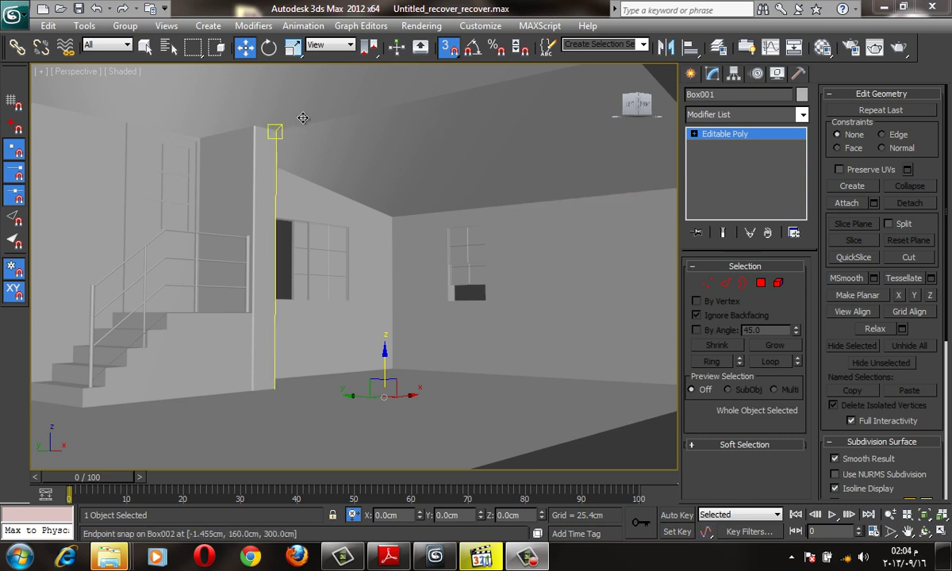
Switch from the 3ds Max room scene to the Interior Project.pdf reference in Adobe Reader
{"action": "middle_click_drag", "start_coordinate": [489, 156], "coordinate": [489, 162]}
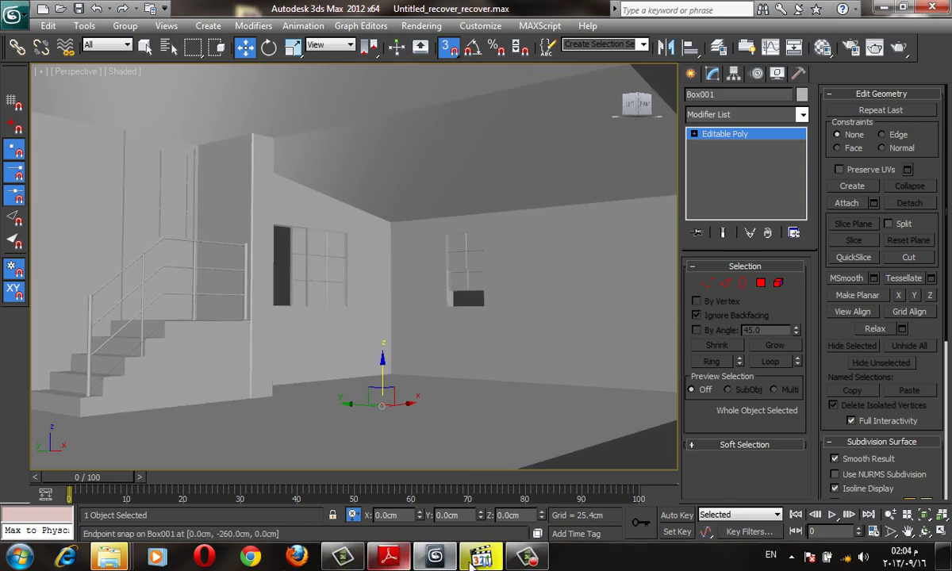
{"action": "mouse_move", "coordinate": [388, 557]}
{"action": "left_click", "coordinate": [548, 449]}
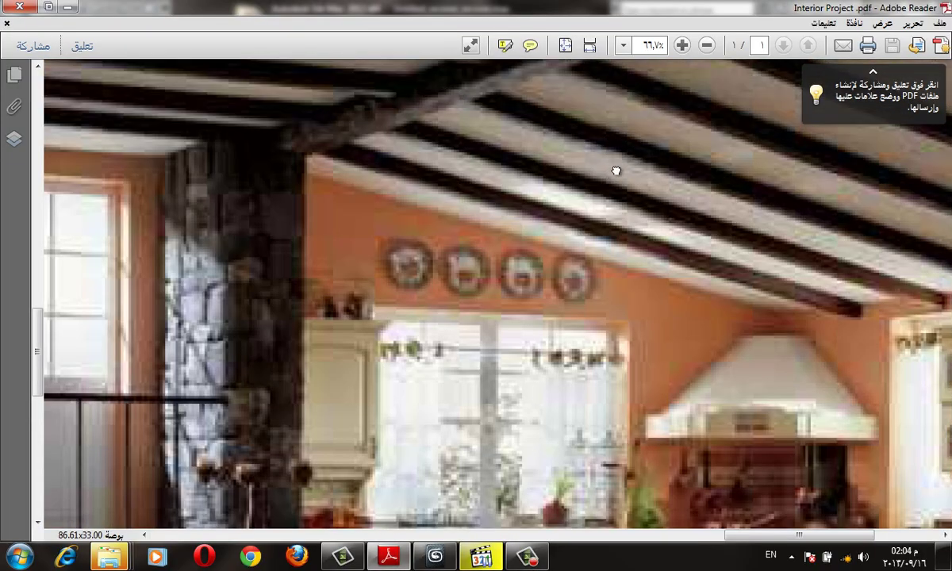
Pan the kitchen photo and zoom out from 66.7% to 33.3% to see the whole image
{"action": "mouse_move", "coordinate": [617, 171]}
{"action": "left_mouse_down"}
{"action": "mouse_move", "coordinate": [566, 247]}
{"action": "mouse_move", "coordinate": [522, 241]}
{"action": "mouse_move", "coordinate": [432, 263]}
{"action": "left_mouse_up"}
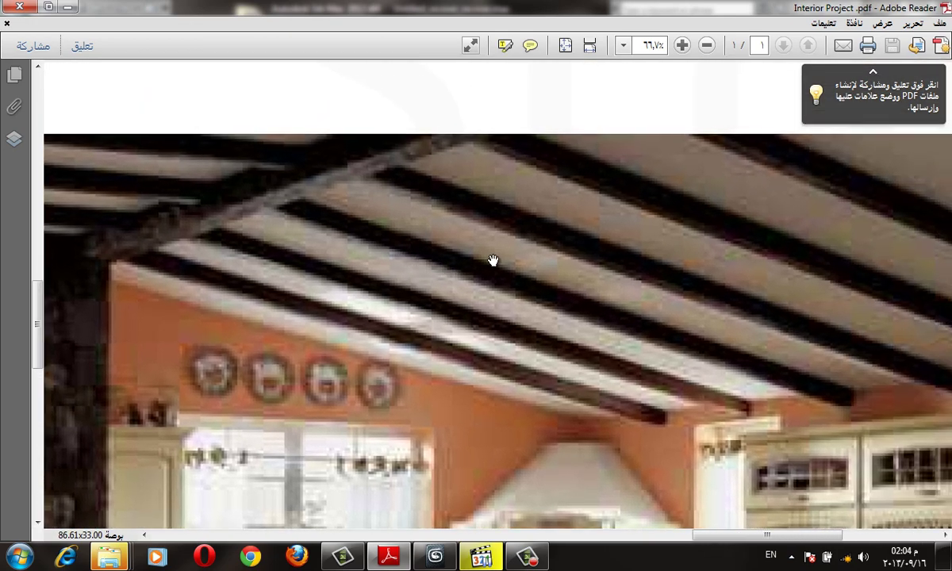
{"action": "scroll", "coordinate": [493, 260], "scroll_direction": "down", "scroll_amount": 1, "text": "ctrl"}
{"action": "scroll", "coordinate": [519, 298], "scroll_direction": "down", "scroll_amount": 1, "text": "ctrl"}
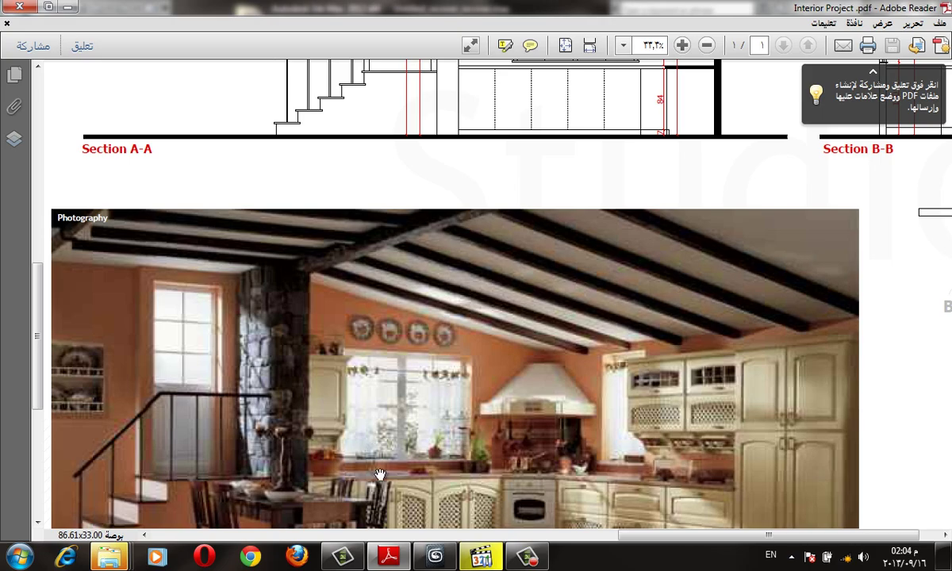
Back in 3ds Max, start a Standard Primitives Box with AutoGrid enabled
{"action": "left_click", "coordinate": [343, 556]}
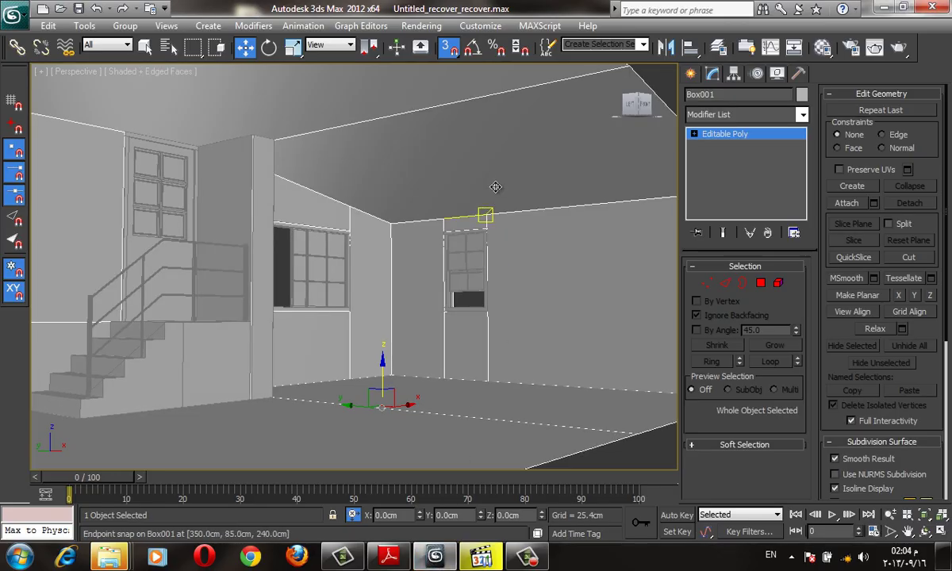
{"action": "mouse_move", "coordinate": [495, 187]}
{"action": "middle_mouse_down", "text": "alt"}
{"action": "mouse_move", "coordinate": [427, 161]}
{"action": "mouse_move", "coordinate": [433, 153]}
{"action": "mouse_move", "coordinate": [699, 153]}
{"action": "middle_mouse_up", "text": "alt"}
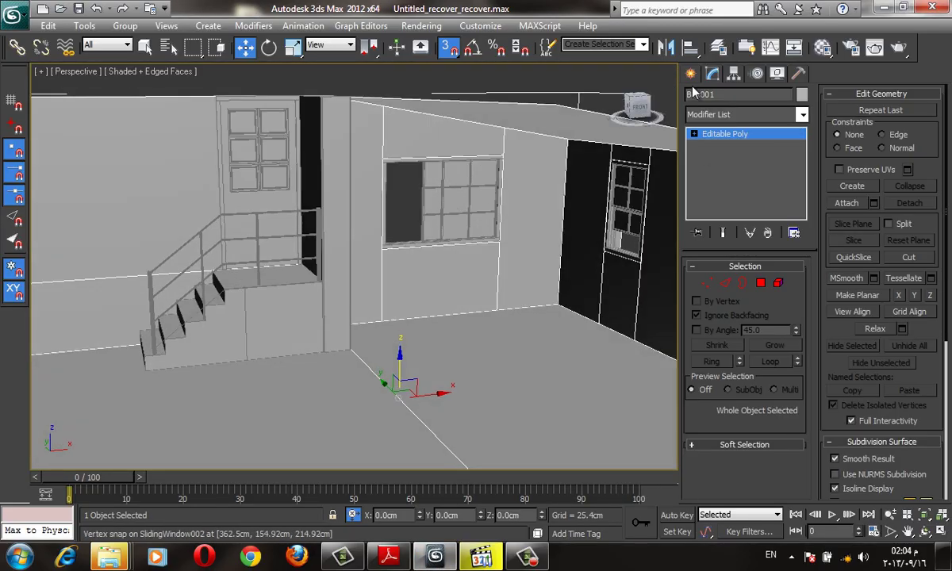
{"action": "left_click", "coordinate": [691, 74]}
{"action": "left_click", "coordinate": [708, 117]}
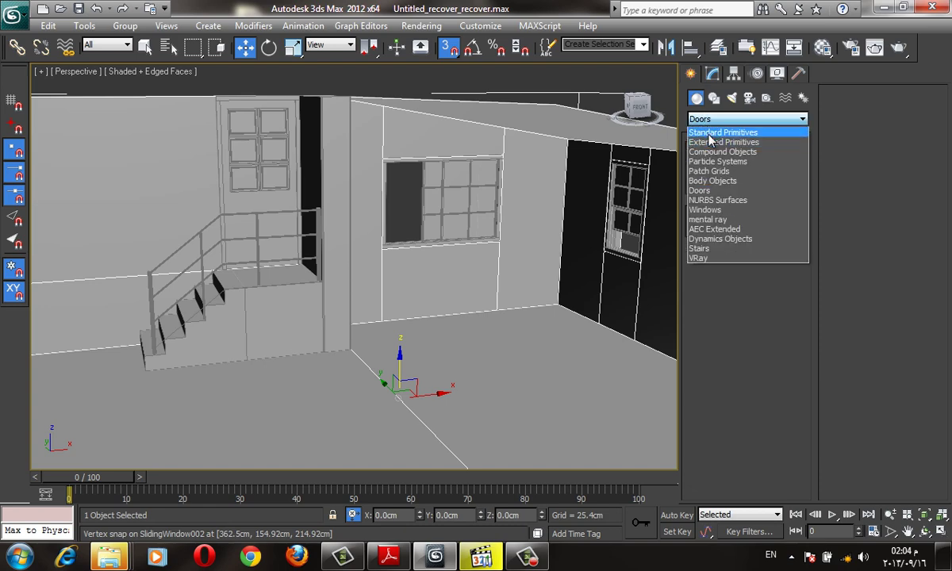
{"action": "left_click", "coordinate": [710, 129]}
{"action": "left_click", "coordinate": [728, 168]}
{"action": "left_click", "coordinate": [717, 155]}
With snapping off, draw the box on the pillar top under the ceiling
{"action": "mouse_move", "coordinate": [380, 227]}
{"action": "middle_mouse_down", "text": "alt"}
{"action": "mouse_move", "coordinate": [370, 166]}
{"action": "mouse_move", "coordinate": [326, 283]}
{"action": "middle_mouse_up", "text": "alt"}
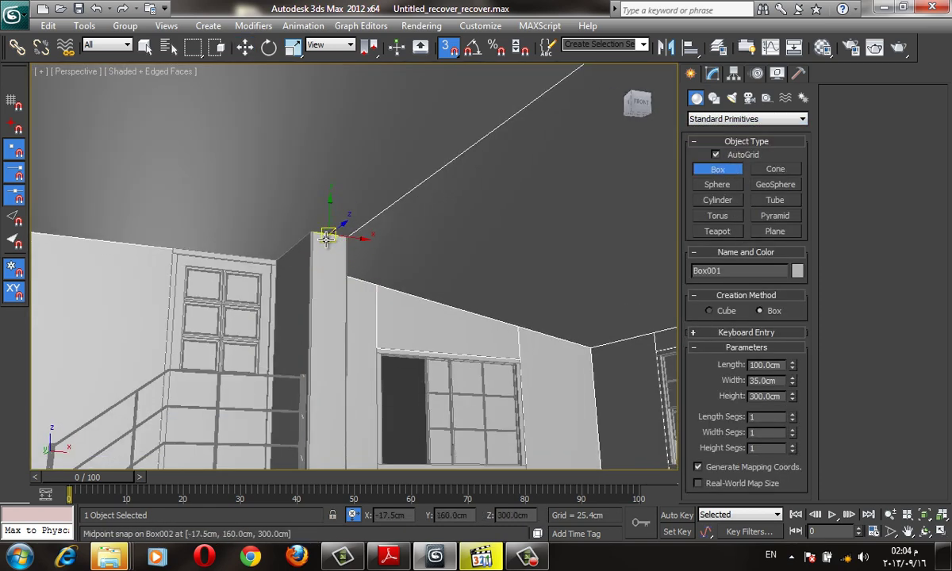
{"action": "key", "text": "s"}
{"action": "left_click_drag", "start_coordinate": [331, 238], "coordinate": [334, 255]}
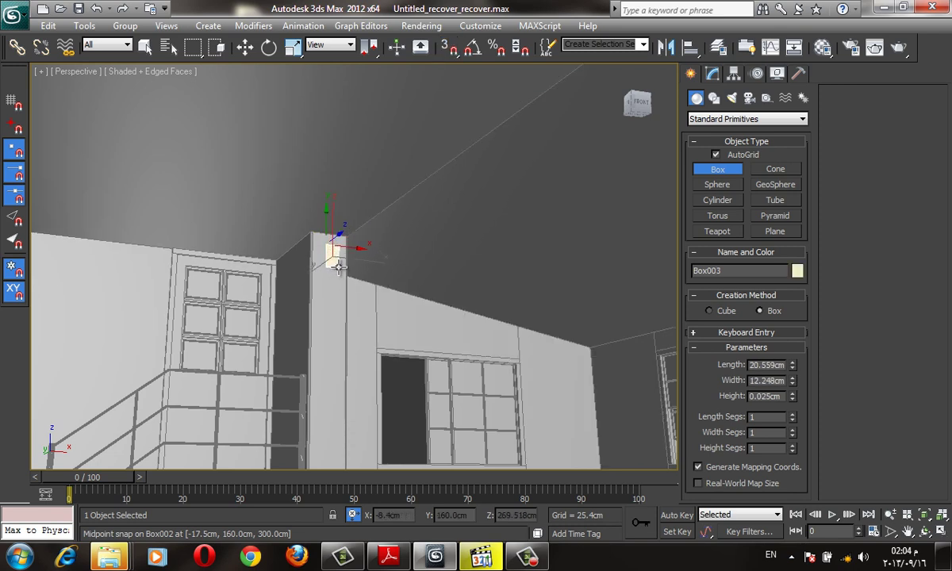
{"action": "left_click", "coordinate": [426, 87]}
{"action": "key", "text": "w"}
Set the beam box to Length 12 cm and Width 10 cm, then turn snapping back on
{"action": "left_click", "coordinate": [712, 73]}
{"action": "type", "text": "10"}
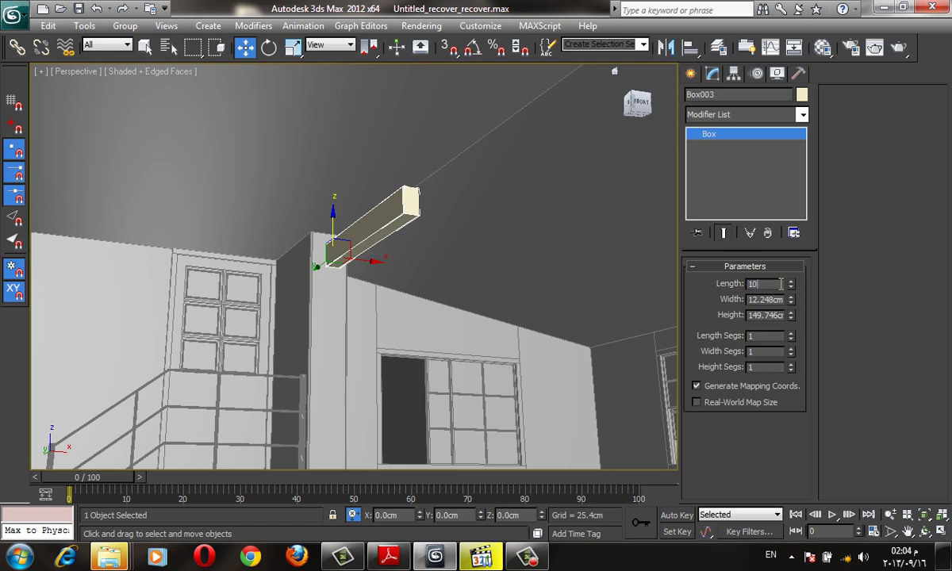
{"action": "key", "text": "Tab"}
{"action": "type", "text": "1"}
{"action": "key", "text": "Tab"}
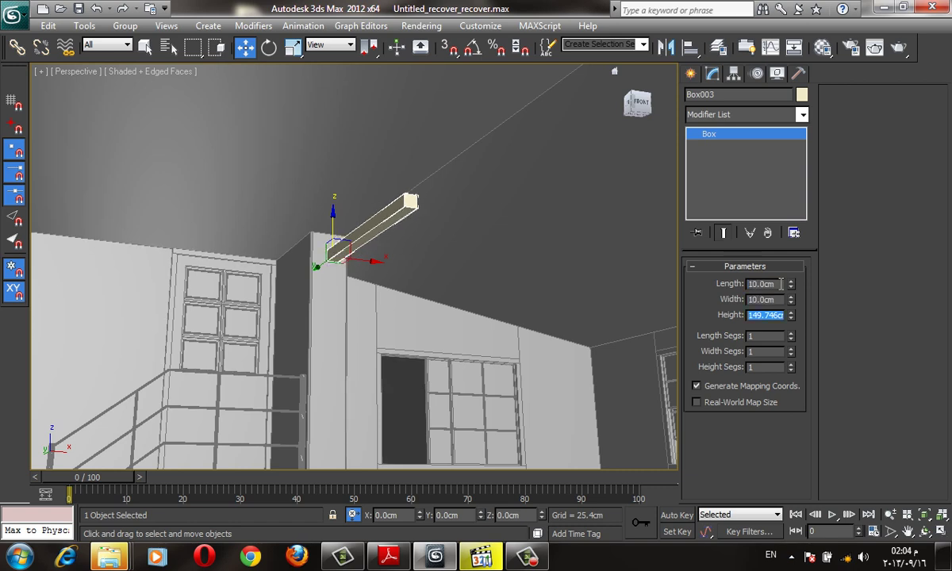
{"action": "left_click", "coordinate": [791, 286]}
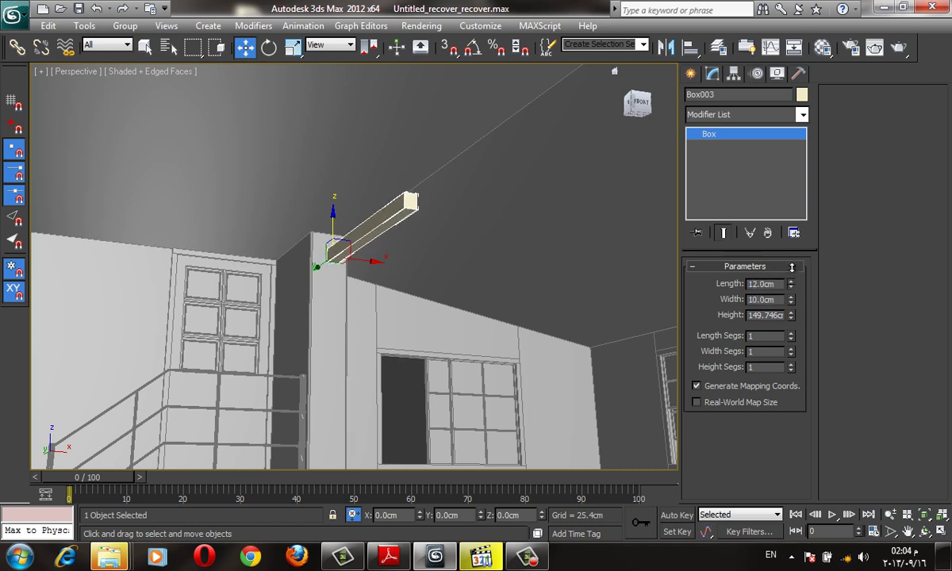
{"action": "type", "text": "2"}
{"action": "key", "text": "Return"}
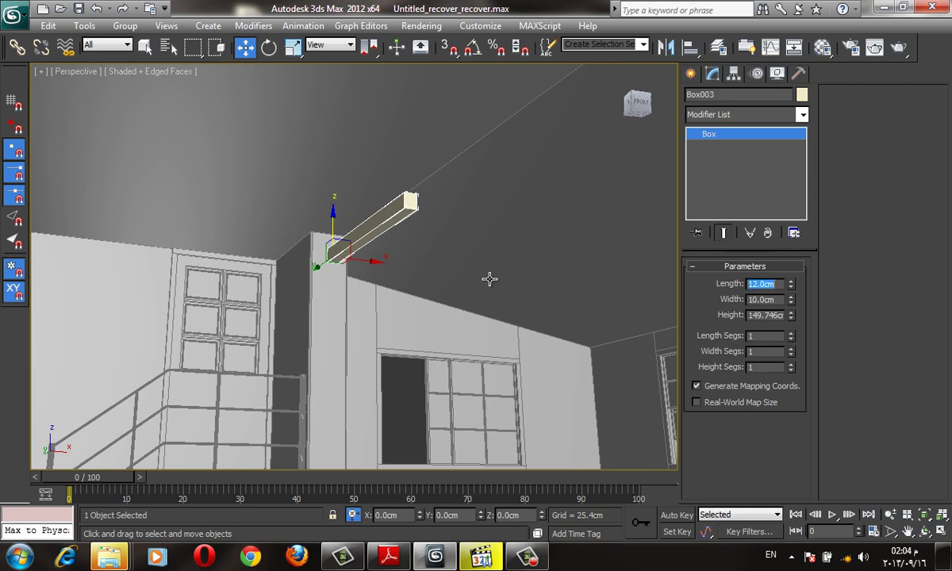
{"action": "mouse_move", "coordinate": [430, 282]}
{"action": "middle_mouse_down", "text": "alt"}
{"action": "mouse_move", "coordinate": [472, 300]}
{"action": "mouse_move", "coordinate": [292, 229]}
{"action": "mouse_move", "coordinate": [351, 276]}
{"action": "middle_mouse_up", "text": "alt"}
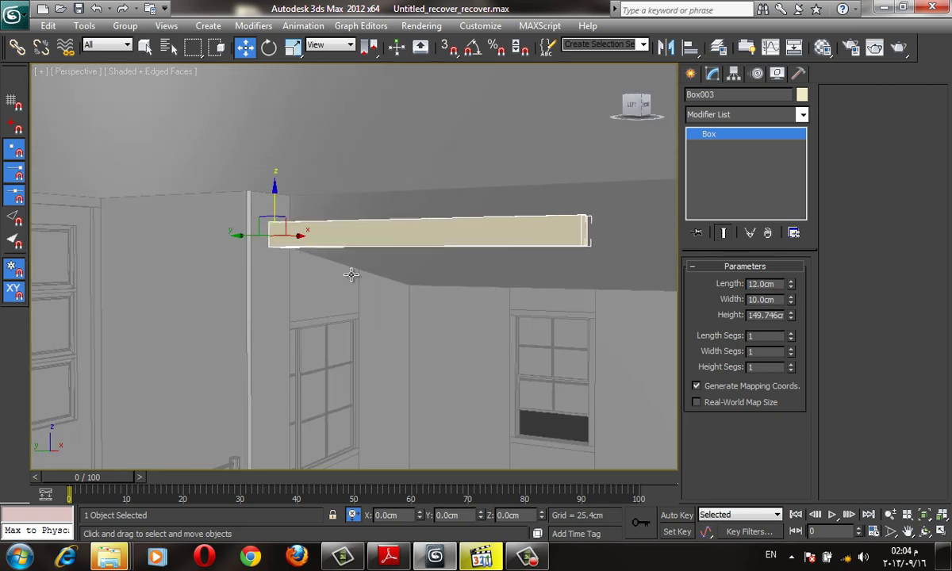
{"action": "key", "text": "s"}
{"action": "mouse_move", "coordinate": [580, 212]}
{"action": "middle_mouse_down", "text": "alt"}
{"action": "mouse_move", "coordinate": [434, 343]}
{"action": "mouse_move", "coordinate": [406, 294]}
{"action": "mouse_move", "coordinate": [436, 302]}
{"action": "mouse_move", "coordinate": [416, 342]}
{"action": "middle_mouse_up", "text": "alt"}
Add Edit Poly and move the beam's end polygon in top view to the far wall
{"action": "key", "text": "t"}
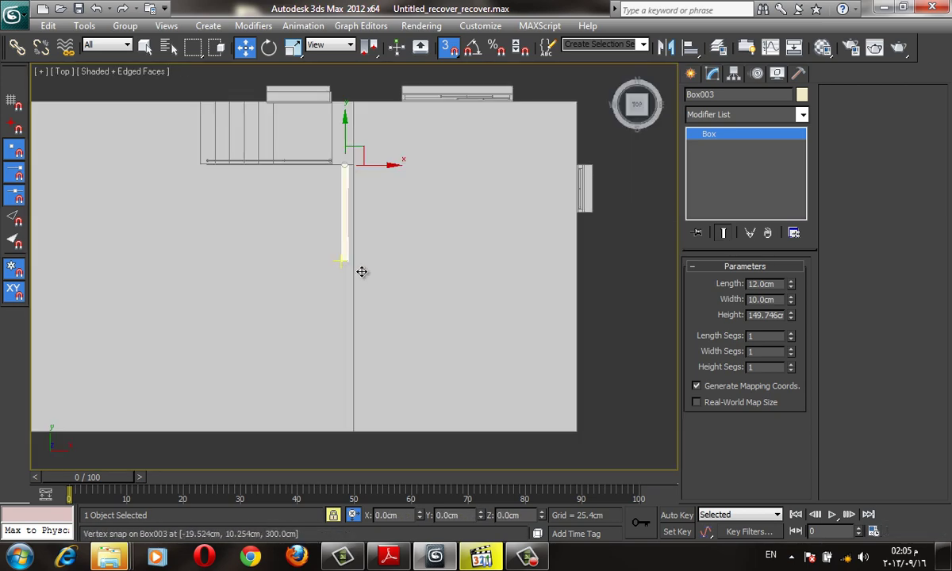
{"action": "scroll", "coordinate": [361, 269], "scroll_direction": "up", "scroll_amount": 5}
{"action": "key", "text": "F3"}
{"action": "scroll", "coordinate": [540, 292], "scroll_direction": "down", "scroll_amount": 3}
{"action": "left_click", "coordinate": [718, 113]}
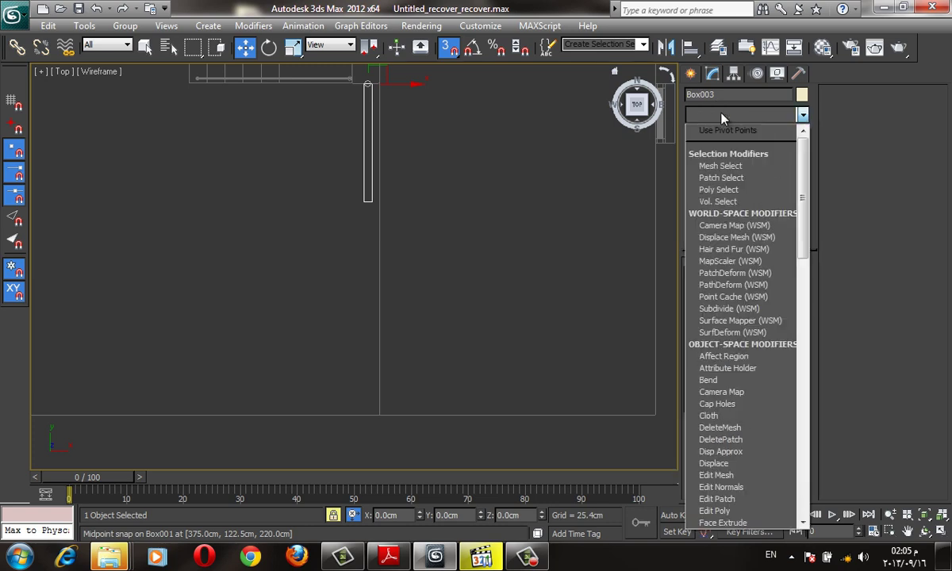
{"action": "scroll", "coordinate": [720, 143], "scroll_direction": "down", "scroll_amount": 10}
{"action": "left_click", "coordinate": [720, 142]}
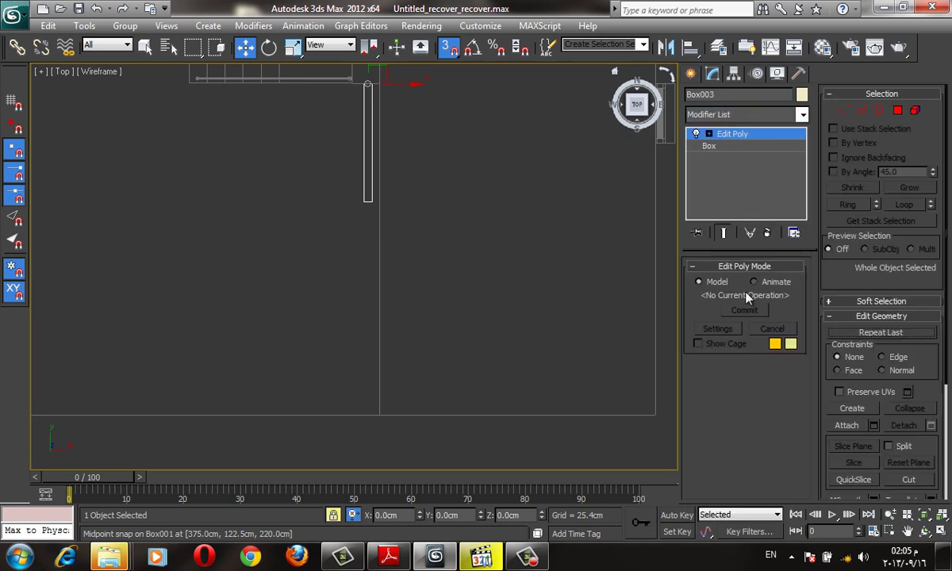
{"action": "left_click", "coordinate": [896, 111]}
{"action": "left_click", "coordinate": [367, 201]}
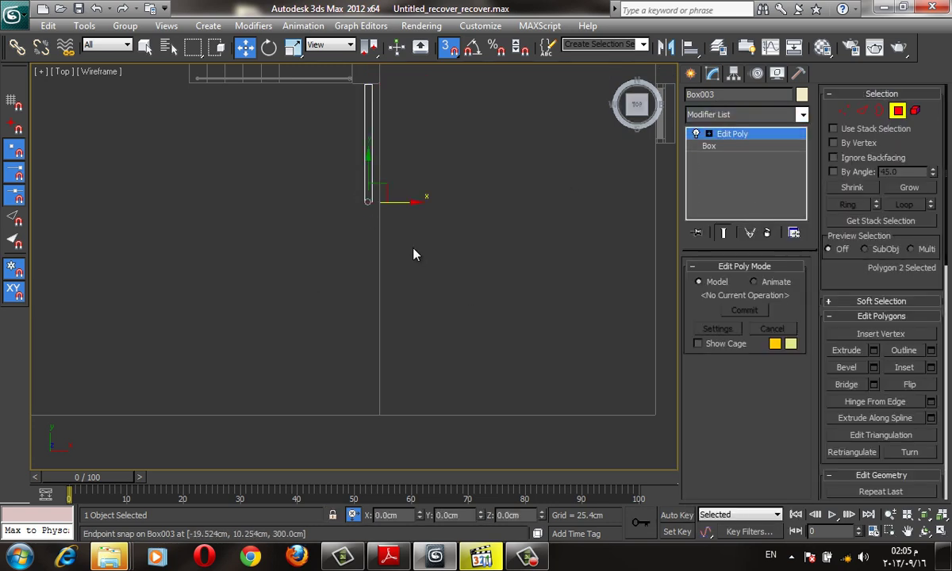
{"action": "left_click_drag", "start_coordinate": [350, 213], "coordinate": [372, 411]}
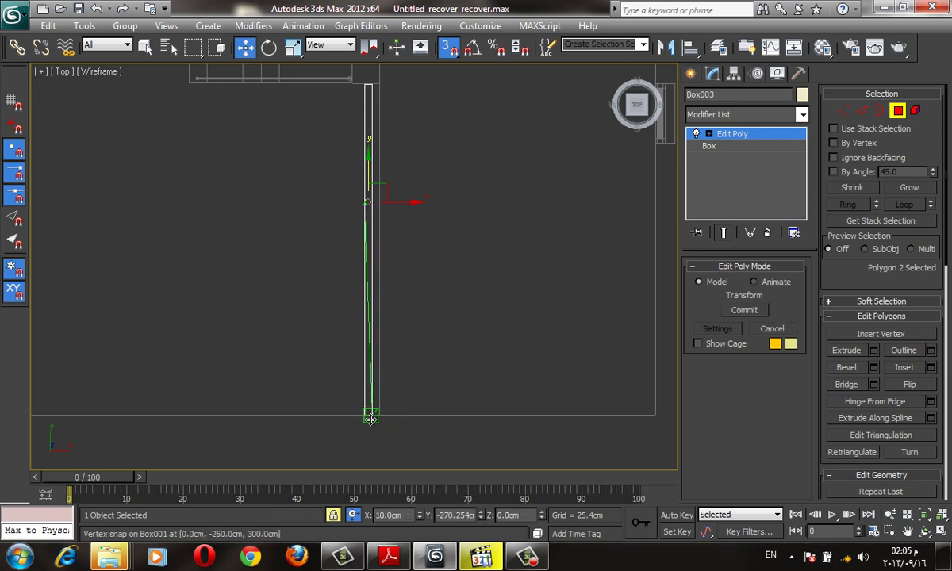
Chamfer the beam's two long edges in the perspective view
{"action": "scroll", "coordinate": [394, 408], "scroll_direction": "down", "scroll_amount": 3}
{"action": "key", "text": "p"}
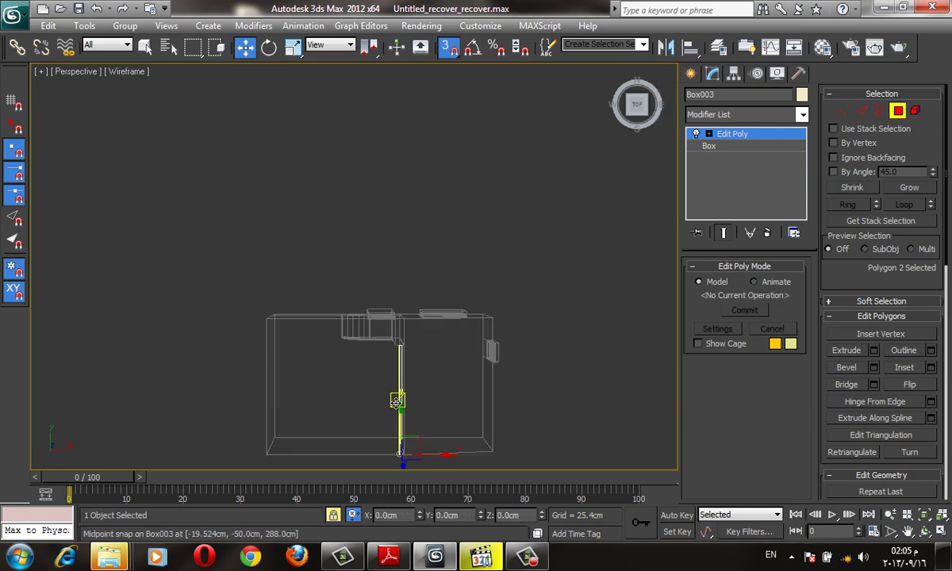
{"action": "scroll", "coordinate": [398, 397], "scroll_direction": "up", "scroll_amount": 5}
{"action": "middle_click_drag", "start_coordinate": [397, 365], "coordinate": [491, 238], "text": "alt"}
{"action": "key", "text": "F3"}
{"action": "scroll", "coordinate": [458, 257], "scroll_direction": "down", "scroll_amount": 3}
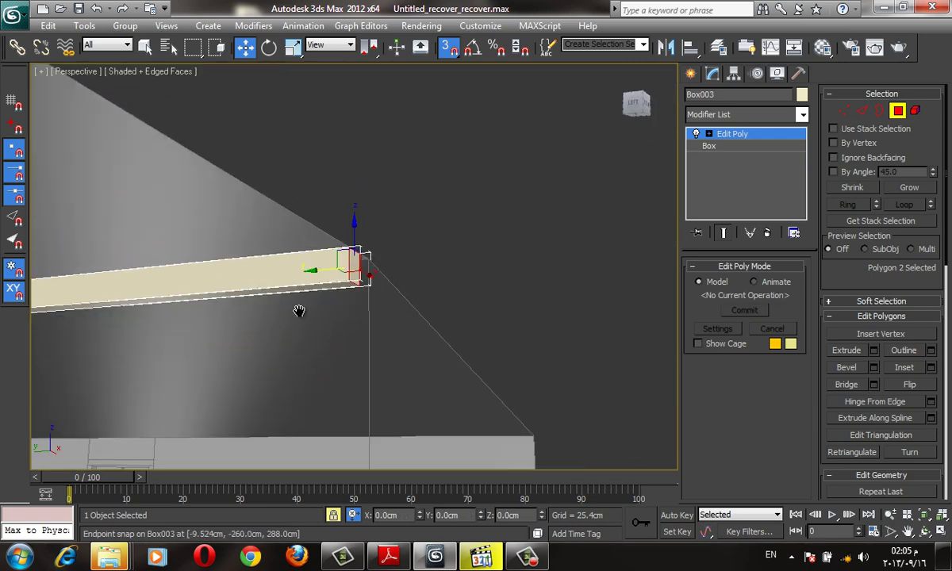
{"action": "mouse_move", "coordinate": [300, 310]}
{"action": "middle_mouse_down", "text": "alt"}
{"action": "mouse_move", "coordinate": [354, 229]}
{"action": "mouse_move", "coordinate": [320, 258]}
{"action": "mouse_move", "coordinate": [425, 230]}
{"action": "mouse_move", "coordinate": [445, 253]}
{"action": "middle_mouse_up", "text": "alt"}
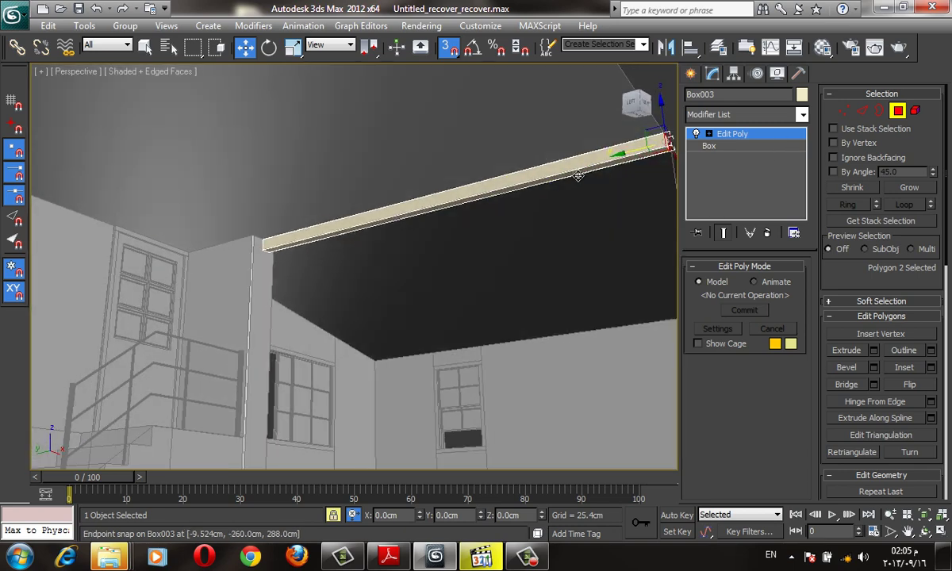
{"action": "left_click", "coordinate": [863, 110]}
{"action": "scroll", "coordinate": [465, 198], "scroll_direction": "up", "scroll_amount": 2}
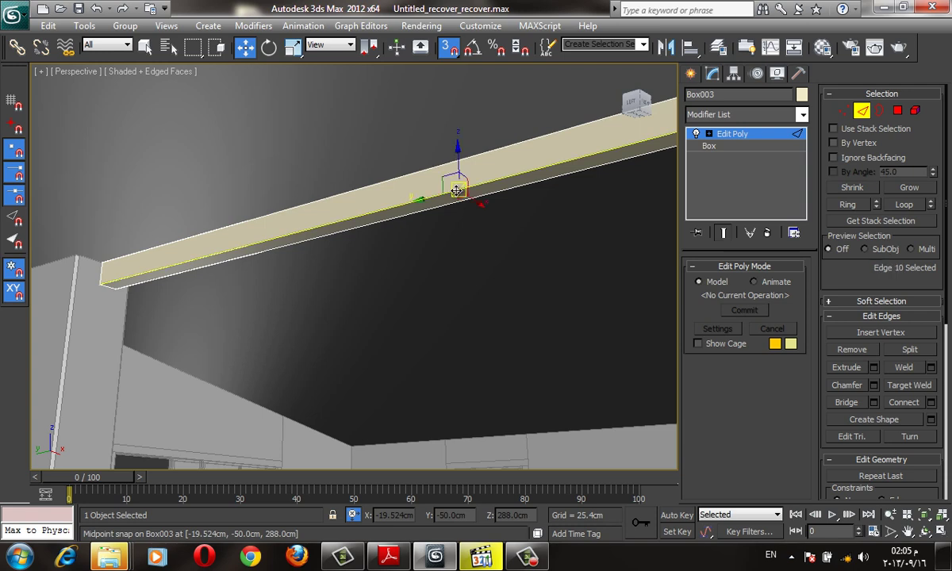
{"action": "left_click", "coordinate": [452, 195]}
{"action": "left_click", "coordinate": [464, 186], "text": "ctrl"}
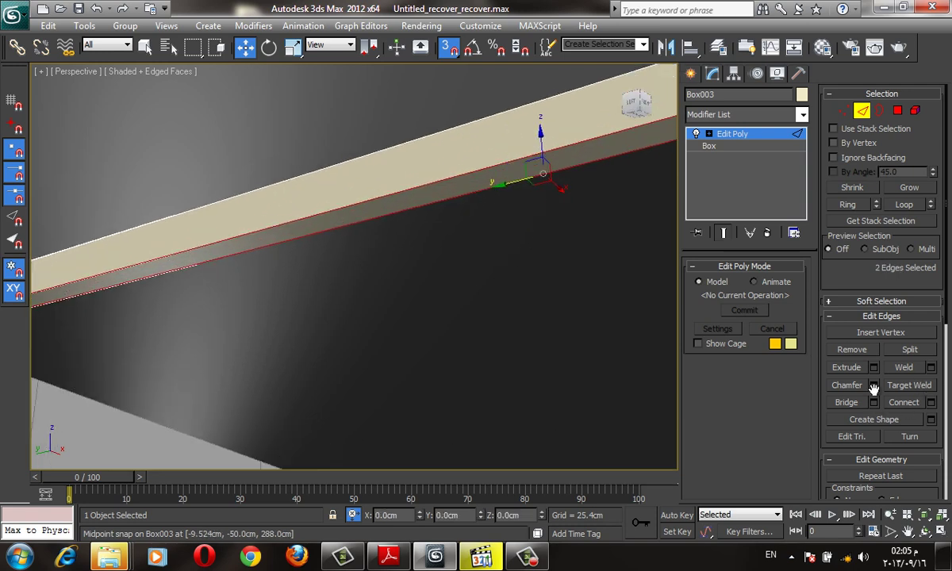
{"action": "left_click", "coordinate": [873, 385]}
{"action": "left_click_drag", "start_coordinate": [362, 262], "coordinate": [363, 272]}
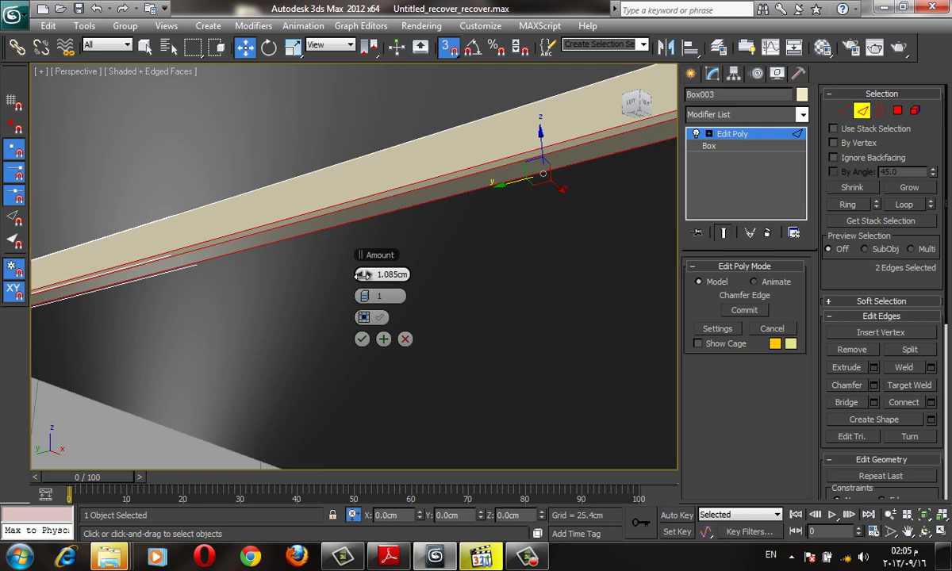
{"action": "left_click", "coordinate": [362, 339]}
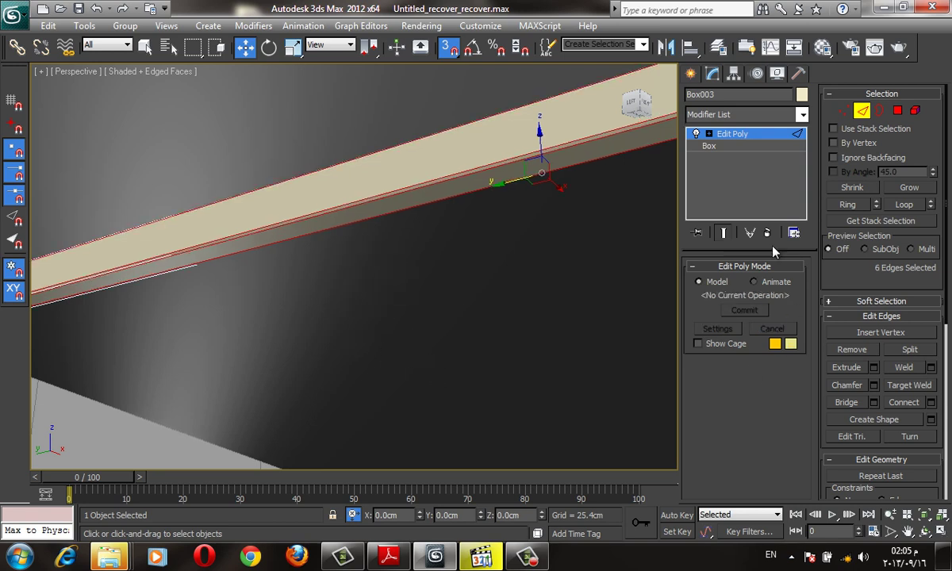
Connect the long edges with 26 segments along the beam
{"action": "left_click", "coordinate": [905, 204]}
{"action": "left_click", "coordinate": [932, 402]}
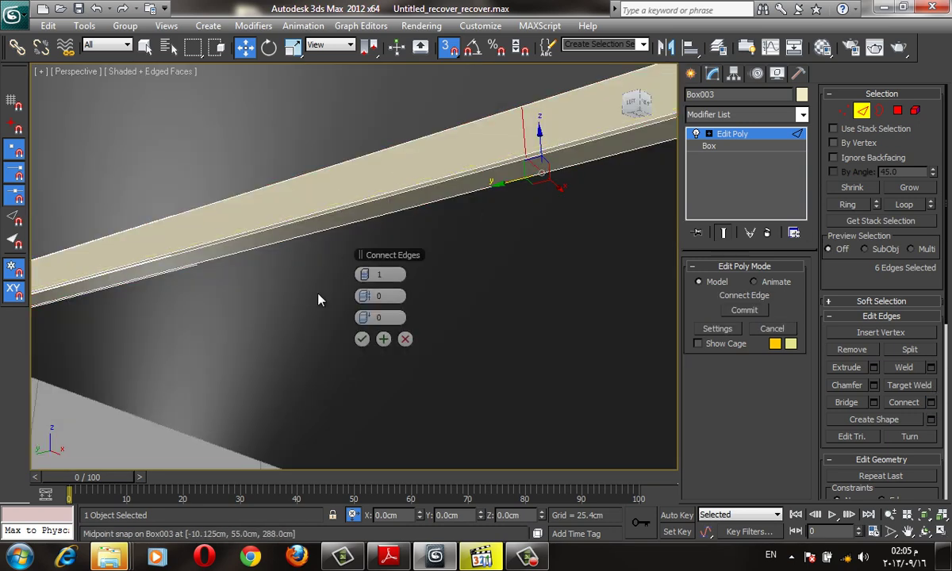
{"action": "left_click_drag", "start_coordinate": [367, 274], "coordinate": [553, 294]}
Add a Noise modifier with Strength X 7.493, Y 7.722 and Scale 33
{"action": "left_click", "coordinate": [362, 339]}
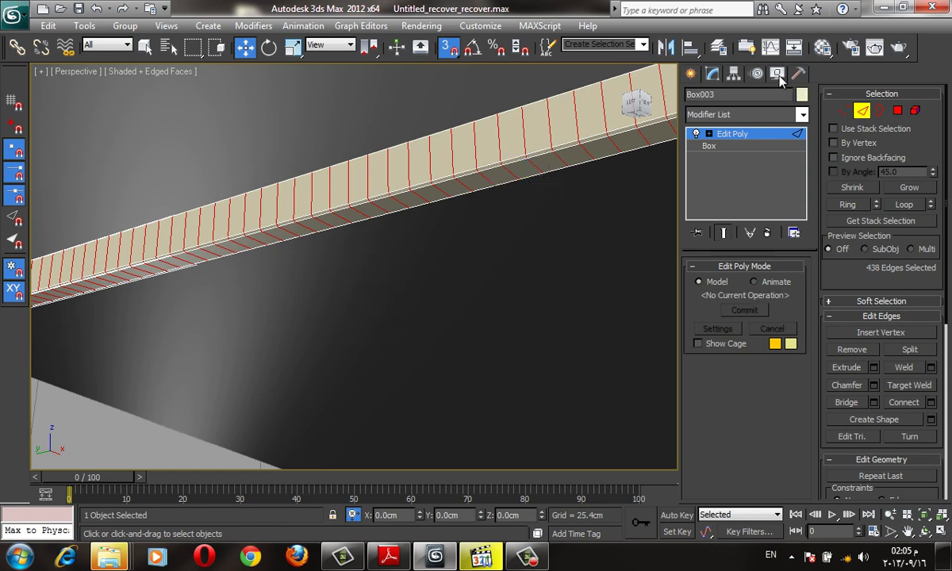
{"action": "left_click", "coordinate": [732, 134]}
{"action": "left_click", "coordinate": [723, 115]}
{"action": "scroll", "coordinate": [724, 120], "scroll_direction": "down", "scroll_amount": 5}
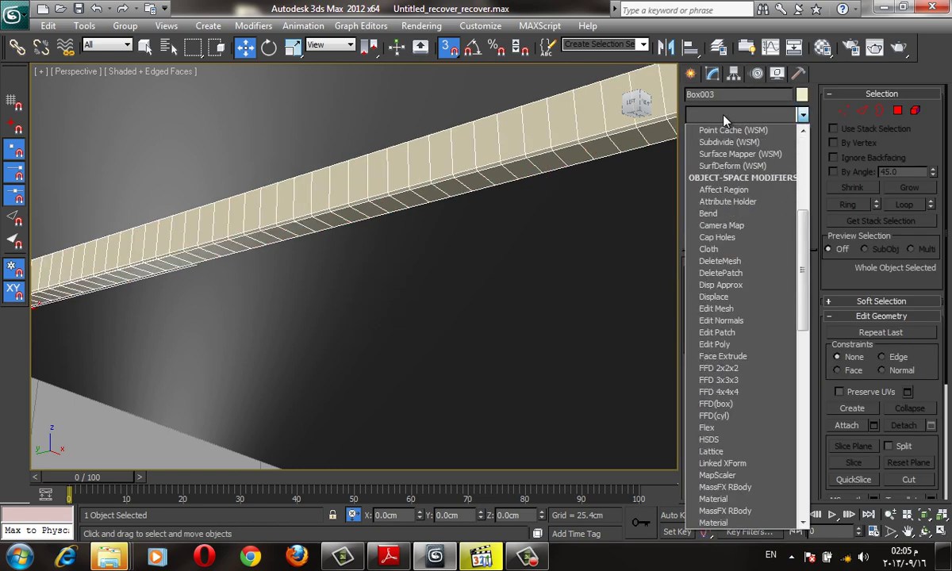
{"action": "scroll", "coordinate": [725, 135], "scroll_direction": "down", "scroll_amount": 12}
{"action": "left_click", "coordinate": [727, 134]}
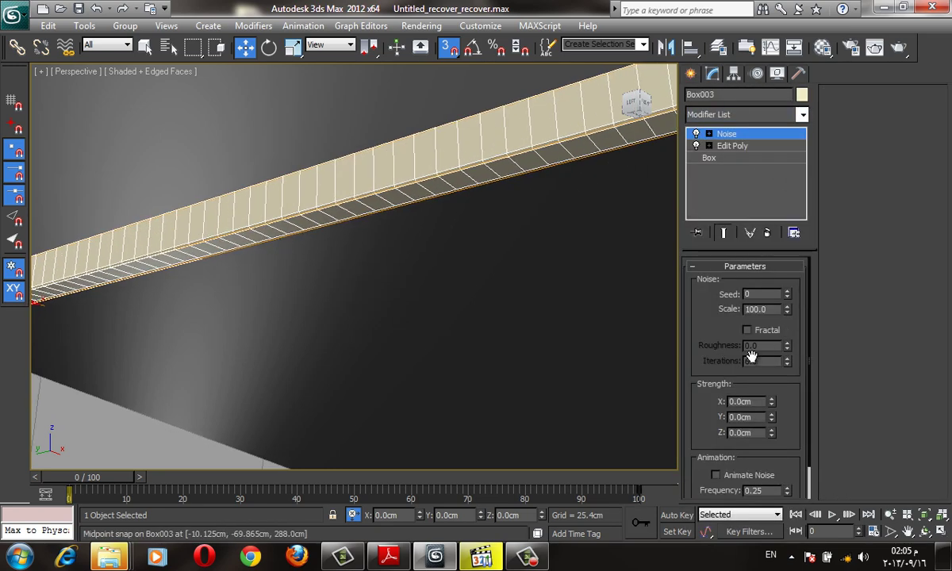
{"action": "left_click_drag", "start_coordinate": [772, 403], "coordinate": [771, 373]}
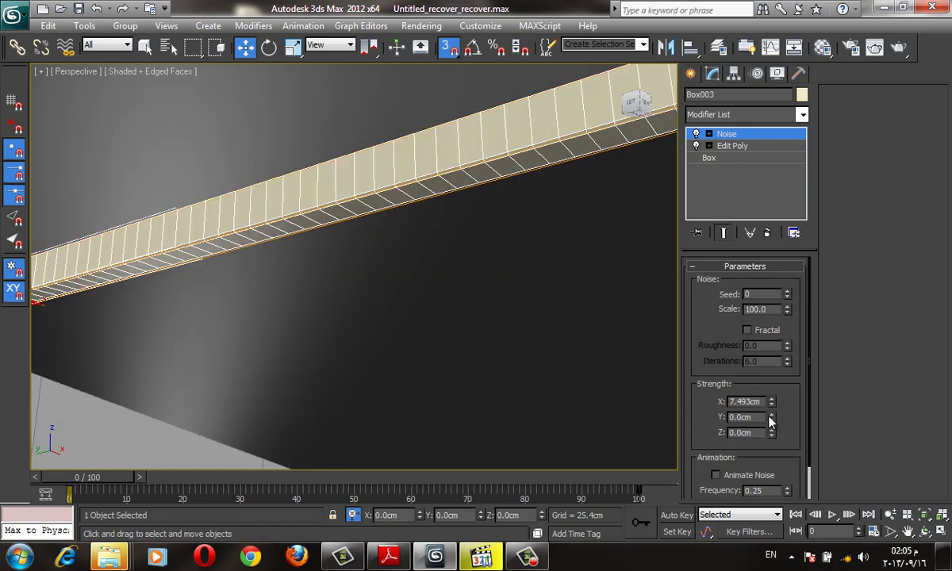
{"action": "left_click_drag", "start_coordinate": [771, 418], "coordinate": [772, 393]}
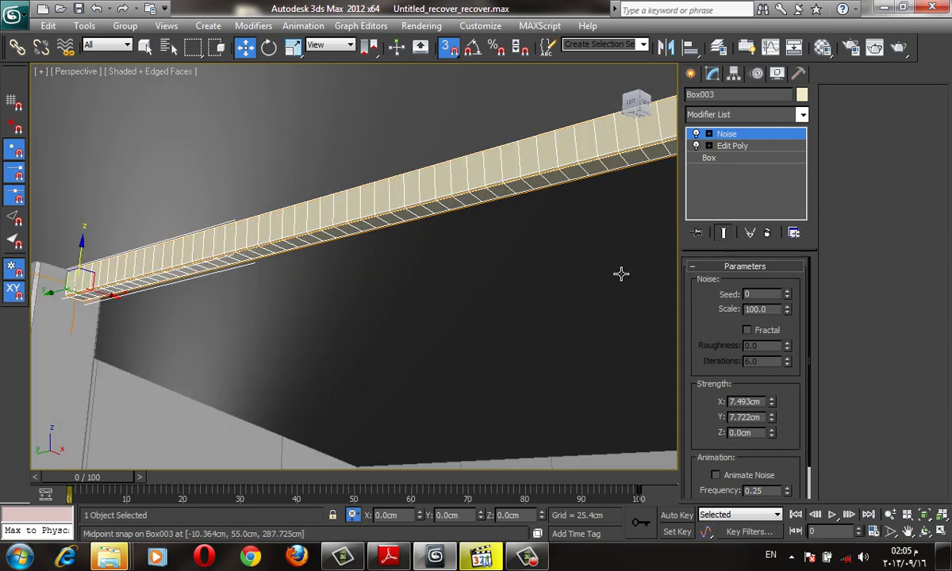
{"action": "mouse_move", "coordinate": [787, 312]}
{"action": "left_mouse_down"}
{"action": "mouse_move", "coordinate": [796, 382]}
{"action": "mouse_move", "coordinate": [794, 358]}
{"action": "left_mouse_up"}
{"action": "middle_click_drag", "start_coordinate": [486, 329], "coordinate": [505, 310], "text": "alt"}
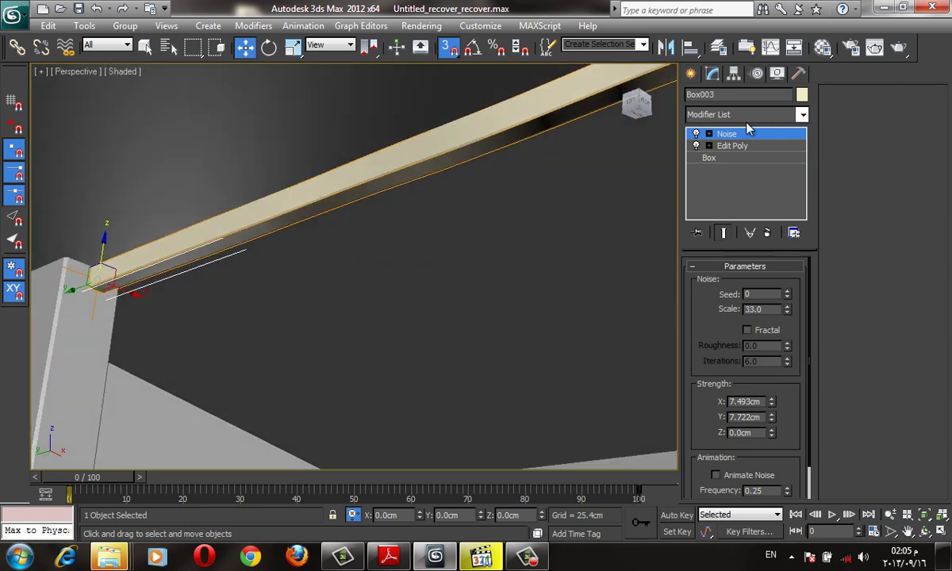
Check the noisy beam with edged faces toggled, then select the room shell Box001
{"action": "left_click", "coordinate": [588, 230]}
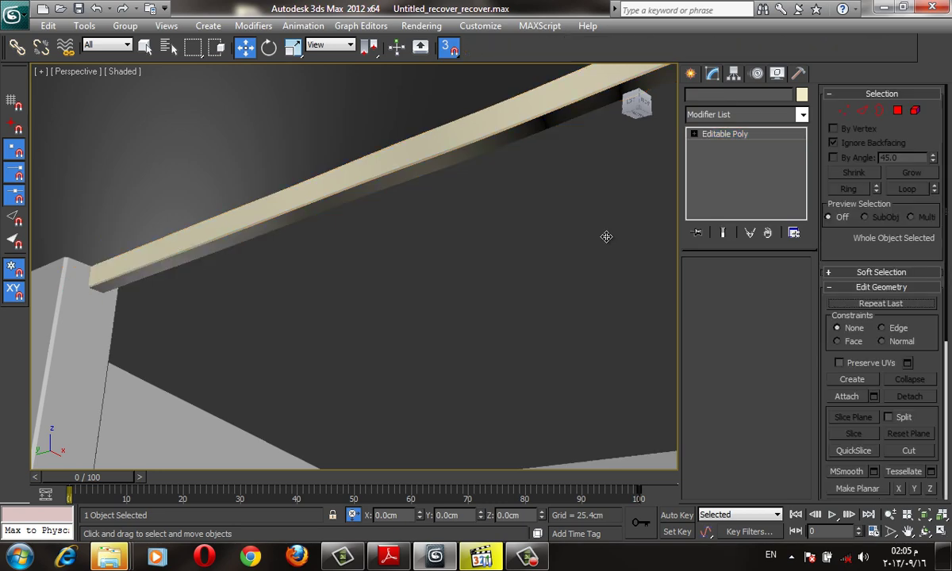
{"action": "left_click", "coordinate": [589, 96]}
{"action": "key", "text": "F4"}
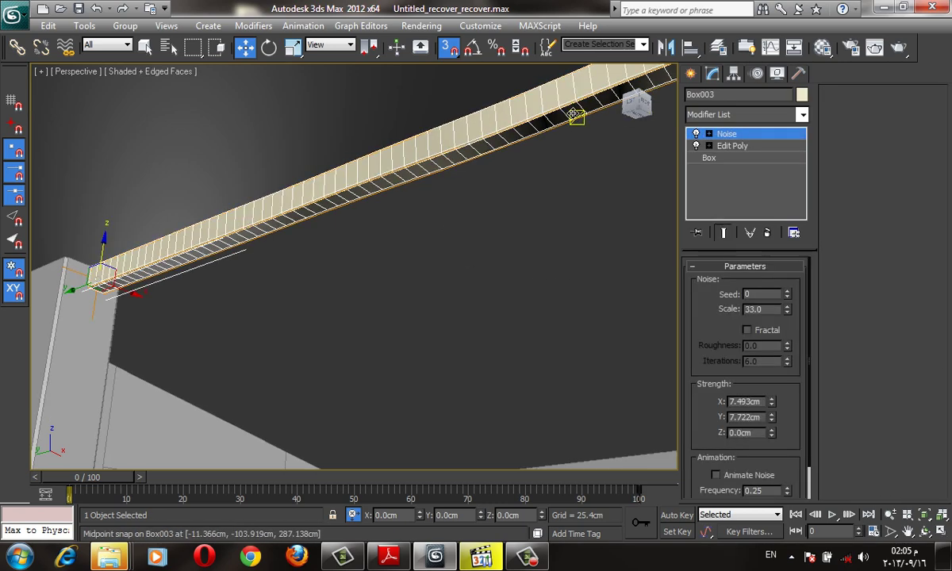
{"action": "key", "text": "F4"}
{"action": "scroll", "coordinate": [557, 230], "scroll_direction": "down", "scroll_amount": 6}
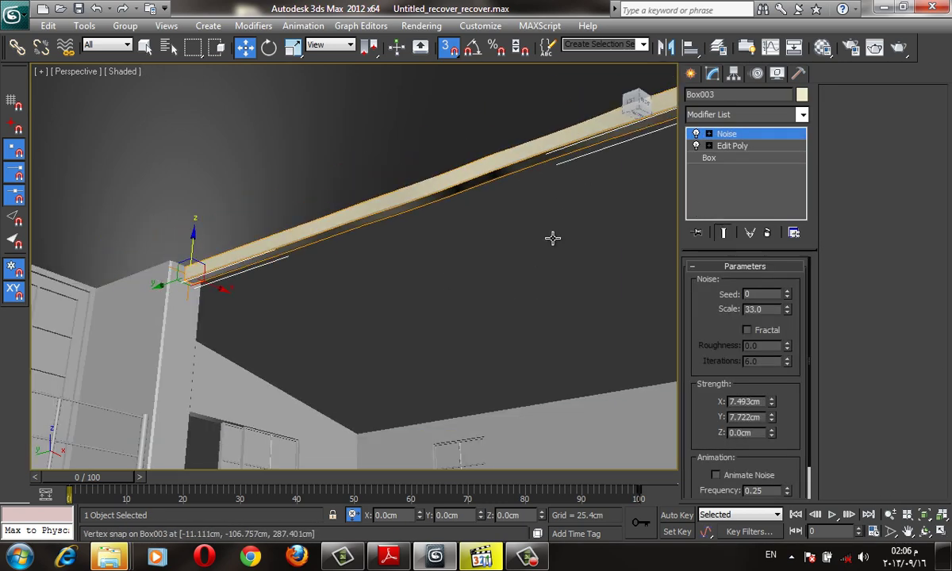
{"action": "scroll", "coordinate": [555, 246], "scroll_direction": "up", "scroll_amount": 3}
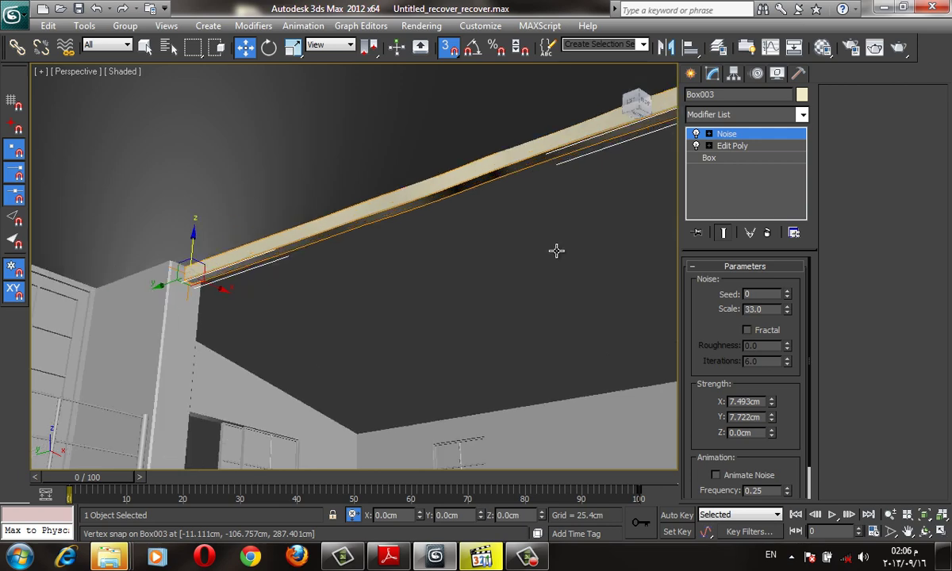
{"action": "left_click", "coordinate": [550, 360]}
Scroll through Section A-A and the dimensioned floor plan in the PDF, then return to 3ds Max
{"action": "left_click", "coordinate": [389, 558]}
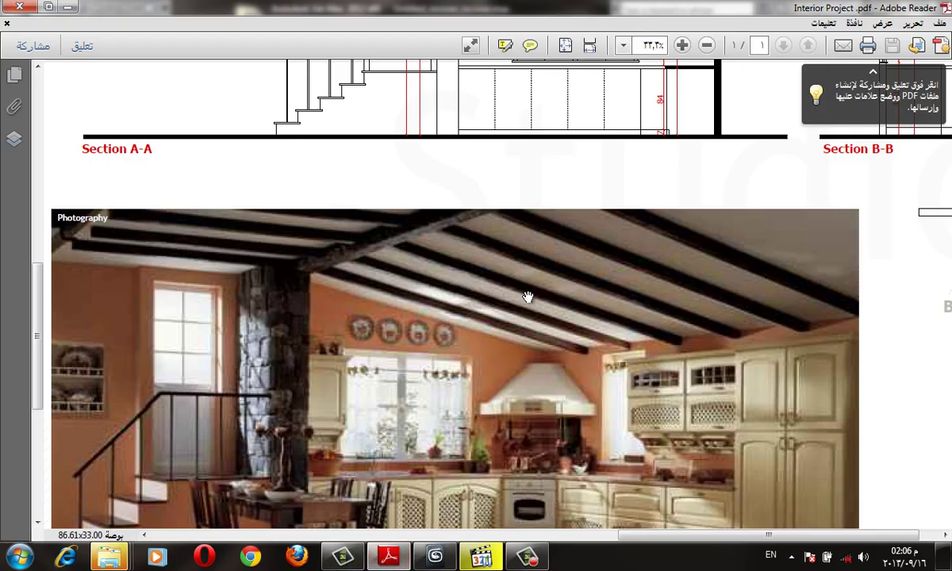
{"action": "scroll", "coordinate": [508, 285], "scroll_direction": "up", "scroll_amount": 2, "text": "ctrl"}
{"action": "scroll", "coordinate": [499, 279], "scroll_direction": "down", "scroll_amount": 3}
{"action": "scroll", "coordinate": [524, 318], "scroll_direction": "down", "scroll_amount": 5}
{"action": "scroll", "coordinate": [552, 361], "scroll_direction": "down", "scroll_amount": 3}
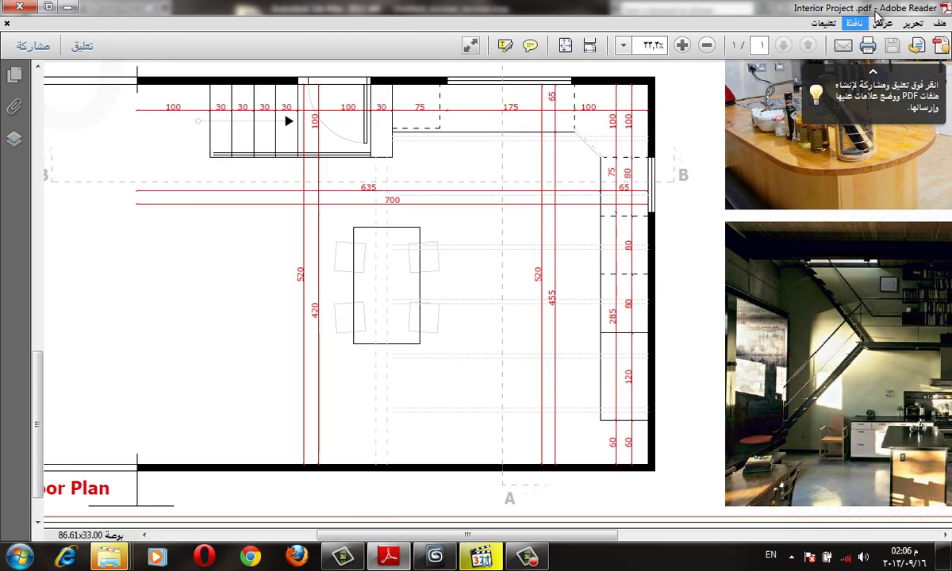
{"action": "left_click", "coordinate": [435, 558]}
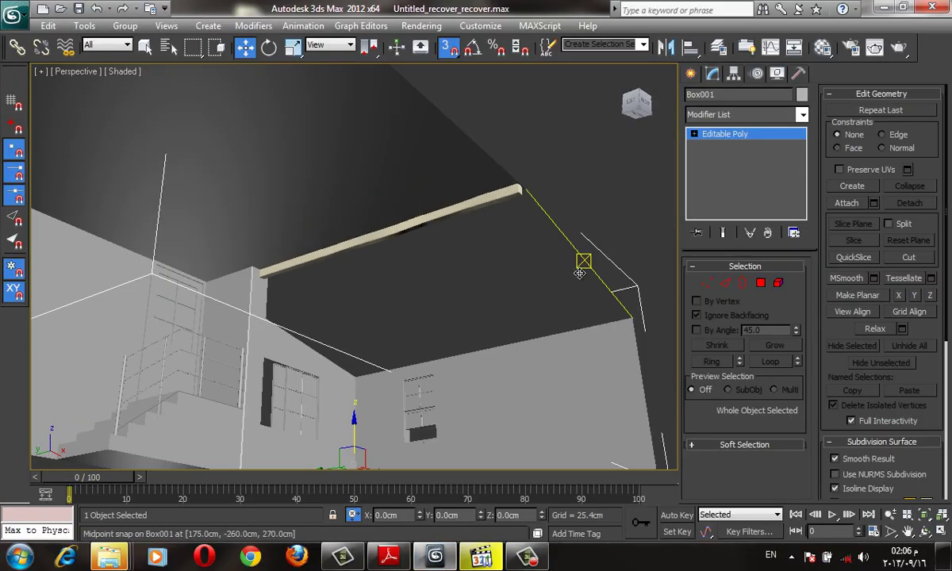
In Box001's Edge mode, select the ceiling edge along the right wall
{"action": "middle_click_drag", "start_coordinate": [580, 261], "coordinate": [487, 346], "text": "alt"}
{"action": "key", "text": "F3"}
{"action": "left_click", "coordinate": [726, 284]}
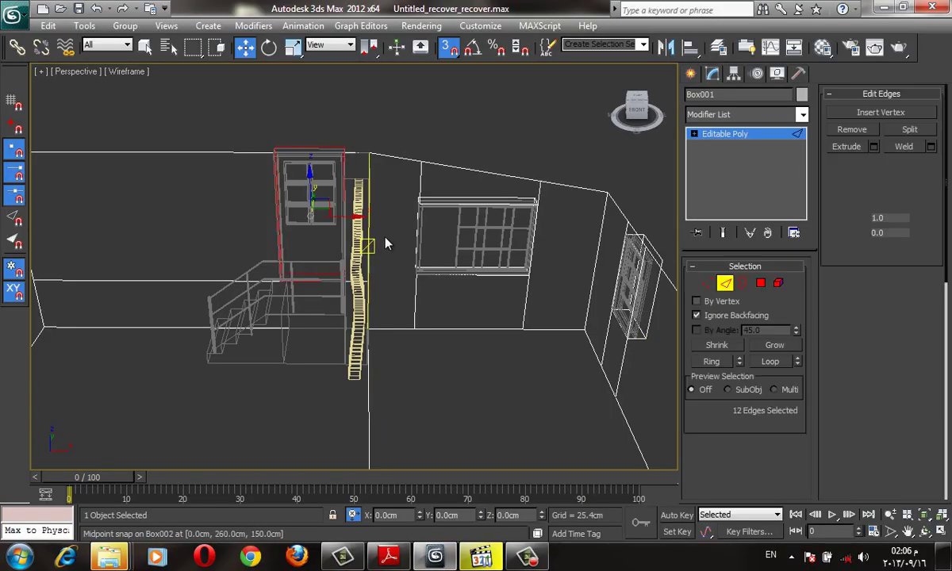
{"action": "middle_click_drag", "start_coordinate": [385, 241], "coordinate": [416, 247], "text": "alt"}
{"action": "middle_click_drag", "start_coordinate": [522, 132], "coordinate": [601, 307], "text": "alt"}
{"action": "left_click", "coordinate": [623, 289], "text": "ctrl"}
{"action": "mouse_move", "coordinate": [565, 274]}
{"action": "middle_mouse_down", "text": "alt"}
{"action": "mouse_move", "coordinate": [418, 340]}
{"action": "mouse_move", "coordinate": [496, 253]}
{"action": "mouse_move", "coordinate": [457, 335]}
{"action": "mouse_move", "coordinate": [390, 350]}
{"action": "mouse_move", "coordinate": [436, 298]}
{"action": "mouse_move", "coordinate": [472, 292]}
{"action": "mouse_move", "coordinate": [441, 332]}
{"action": "mouse_move", "coordinate": [452, 270]}
{"action": "middle_mouse_up", "text": "alt"}
{"action": "key", "text": "F3"}
{"action": "key", "text": "F3"}
{"action": "left_click", "coordinate": [600, 242]}
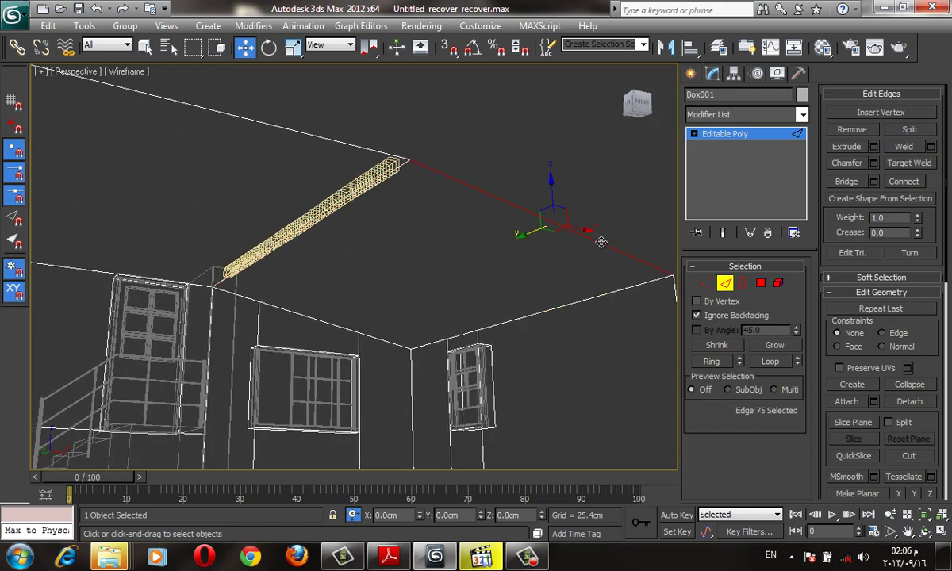
{"action": "mouse_move", "coordinate": [601, 242]}
{"action": "middle_mouse_down", "text": "alt"}
{"action": "mouse_move", "coordinate": [510, 279]}
{"action": "mouse_move", "coordinate": [485, 270]}
{"action": "middle_mouse_up", "text": "alt"}
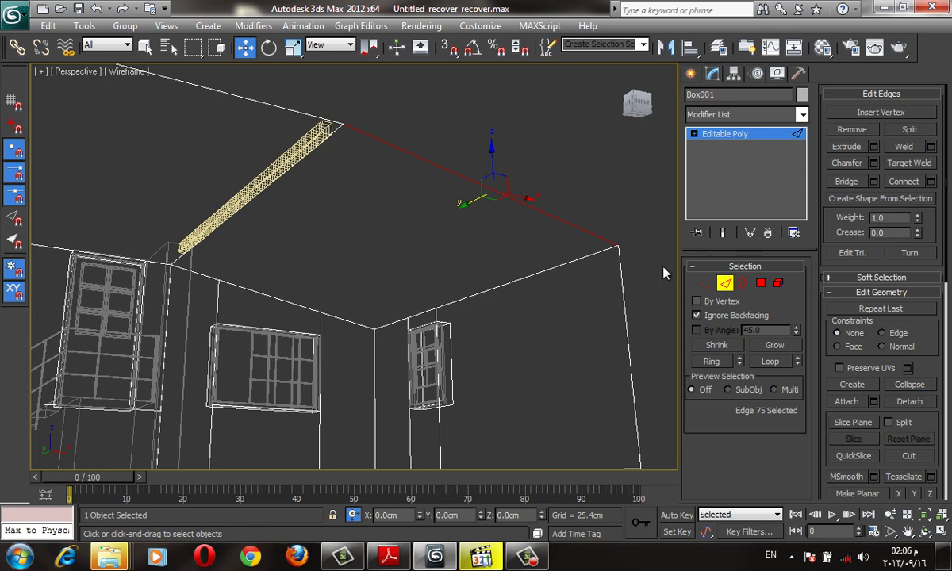
Create a linear shape named Shape001 from the selected ceiling edge
{"action": "left_click", "coordinate": [830, 198]}
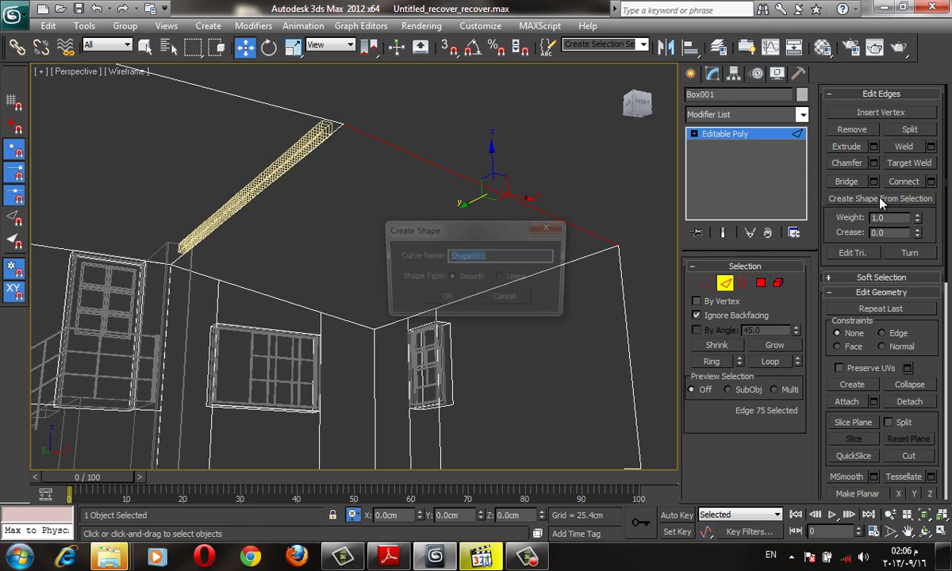
{"action": "left_click", "coordinate": [500, 278]}
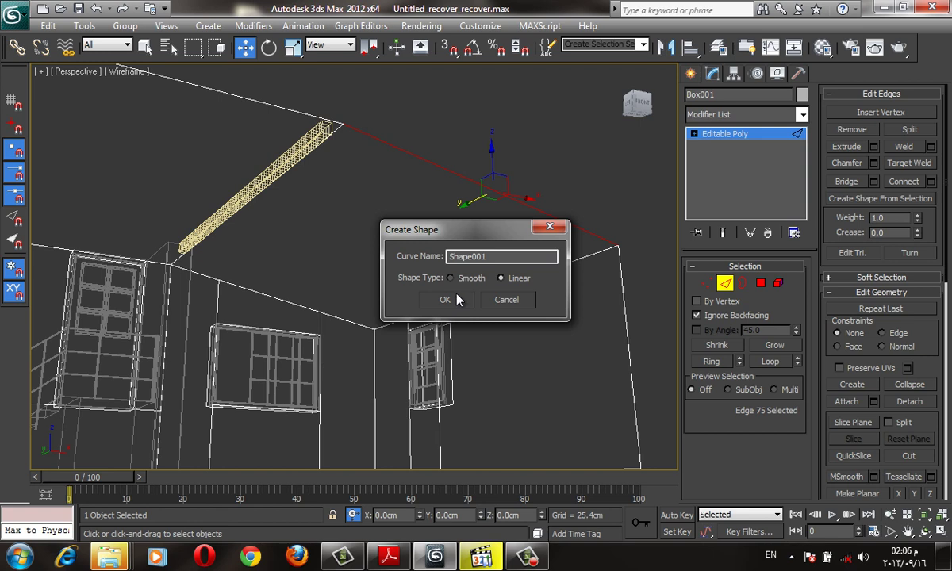
{"action": "left_click", "coordinate": [445, 299]}
{"action": "left_click", "coordinate": [595, 153]}
{"action": "left_click_drag", "start_coordinate": [545, 227], "coordinate": [622, 256]}
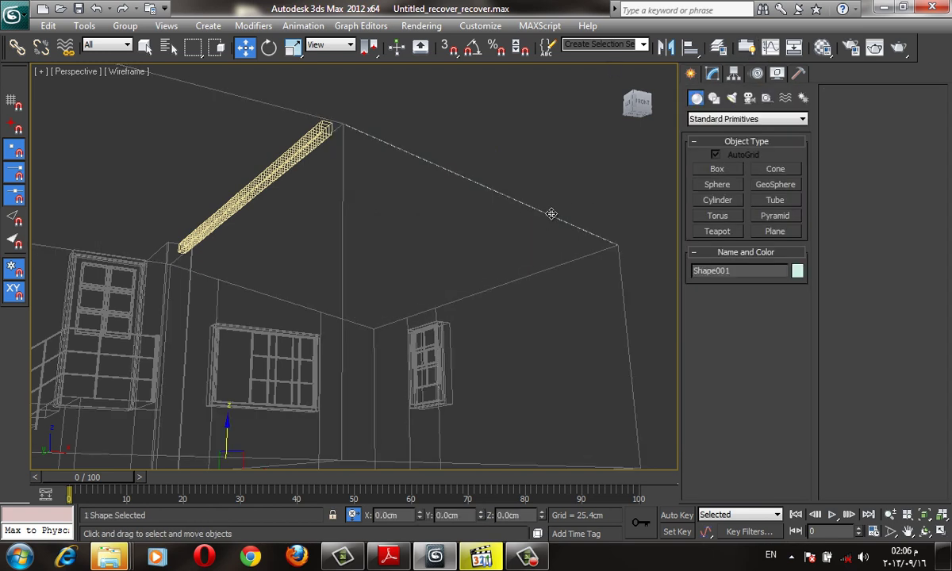
{"action": "right_click", "coordinate": [621, 256]}
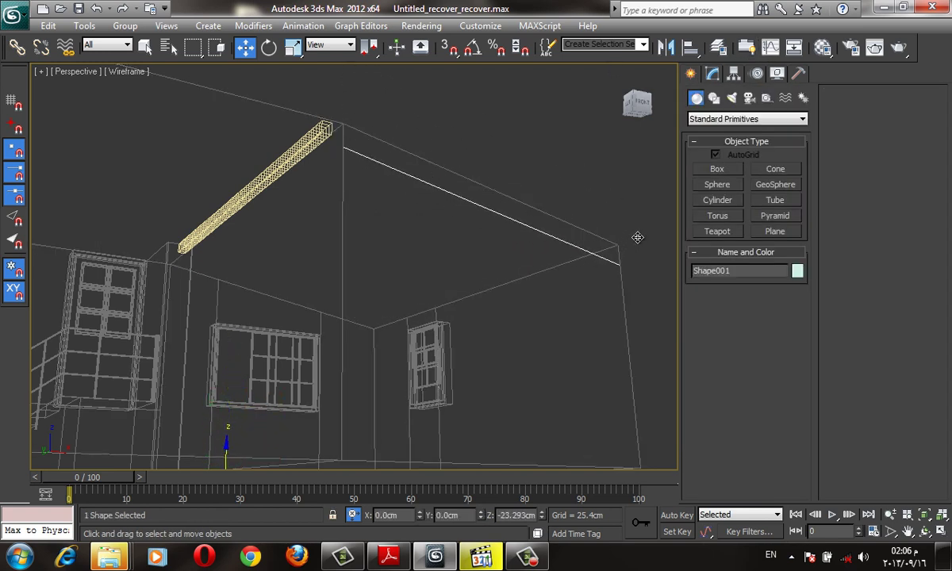
{"action": "left_click", "coordinate": [712, 73]}
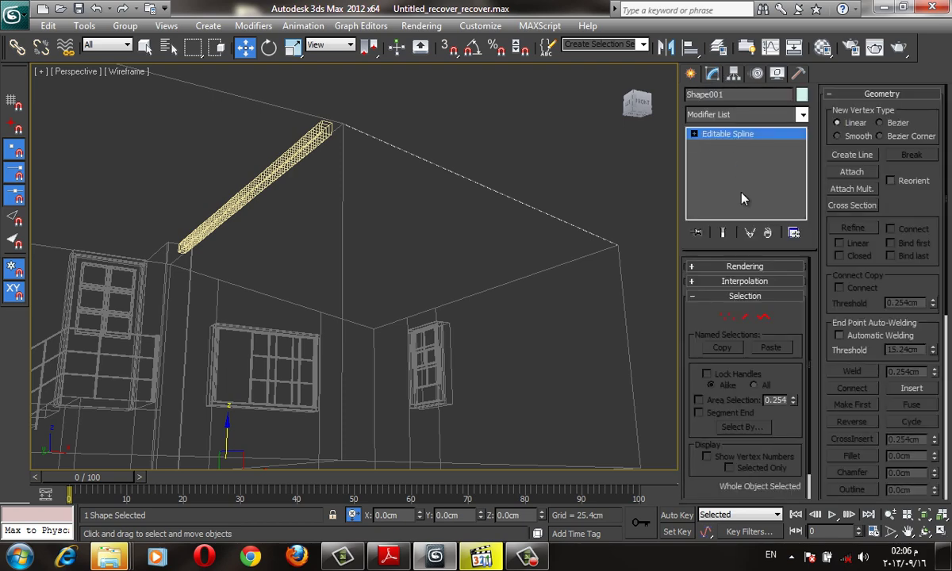
Enable Shape001 in renderer and viewport as a Rectangular 8 cm by 6 cm section
{"action": "left_click", "coordinate": [731, 266]}
{"action": "left_click", "coordinate": [728, 290]}
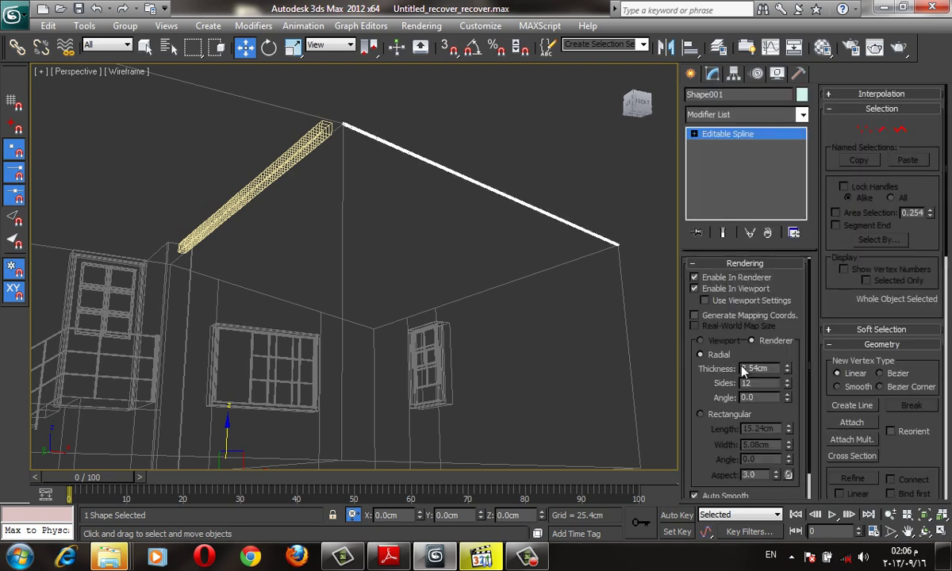
{"action": "left_click", "coordinate": [701, 414]}
{"action": "mouse_move", "coordinate": [543, 249]}
{"action": "middle_mouse_down", "text": "alt"}
{"action": "mouse_move", "coordinate": [486, 270]}
{"action": "mouse_move", "coordinate": [562, 318]}
{"action": "mouse_move", "coordinate": [423, 289]}
{"action": "mouse_move", "coordinate": [347, 295]}
{"action": "mouse_move", "coordinate": [431, 269]}
{"action": "middle_mouse_up", "text": "alt"}
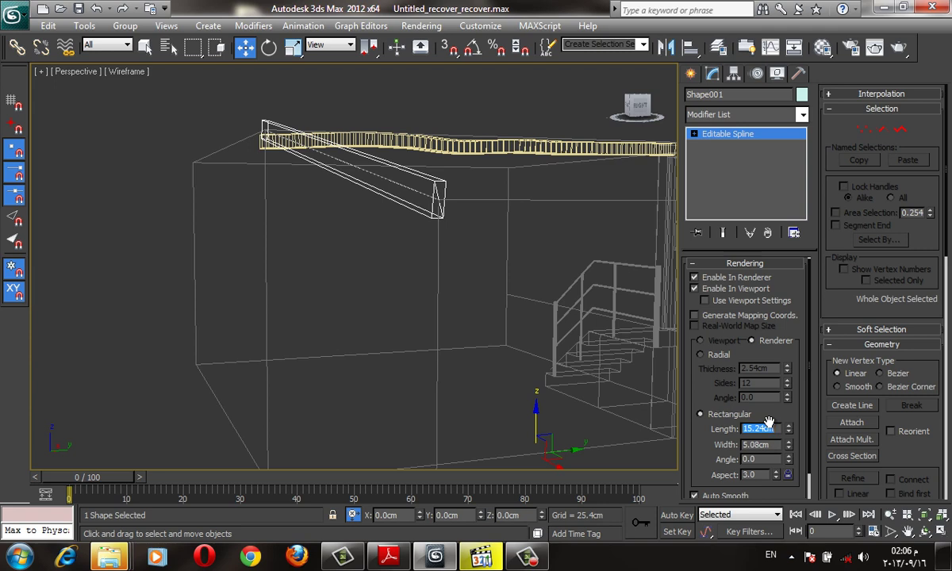
{"action": "type", "text": "6"}
{"action": "key", "text": "Tab"}
{"action": "type", "text": "6"}
{"action": "key", "text": "Tab"}
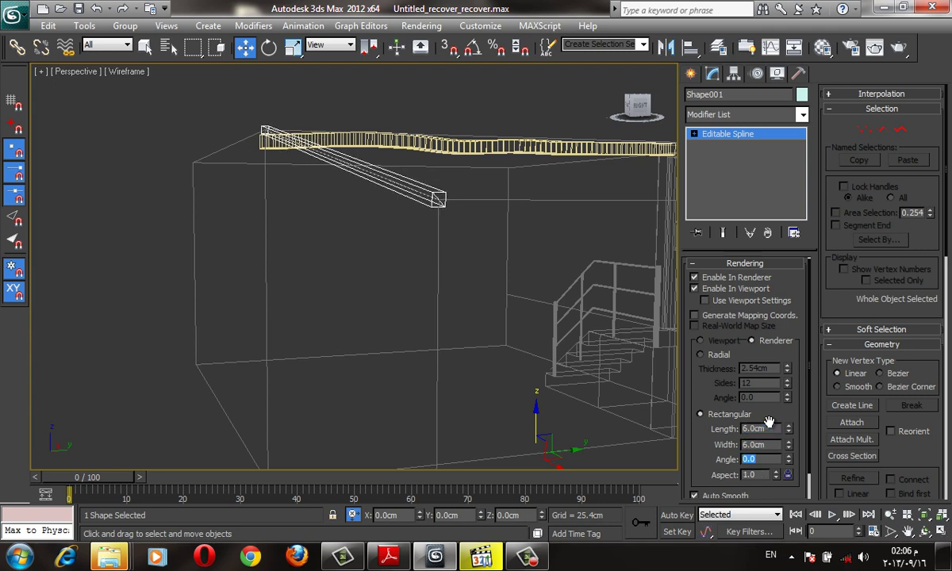
{"action": "left_click", "coordinate": [739, 403]}
{"action": "type", "text": "8"}
{"action": "key", "text": "Return"}
{"action": "scroll", "coordinate": [454, 333], "scroll_direction": "down", "scroll_amount": 3}
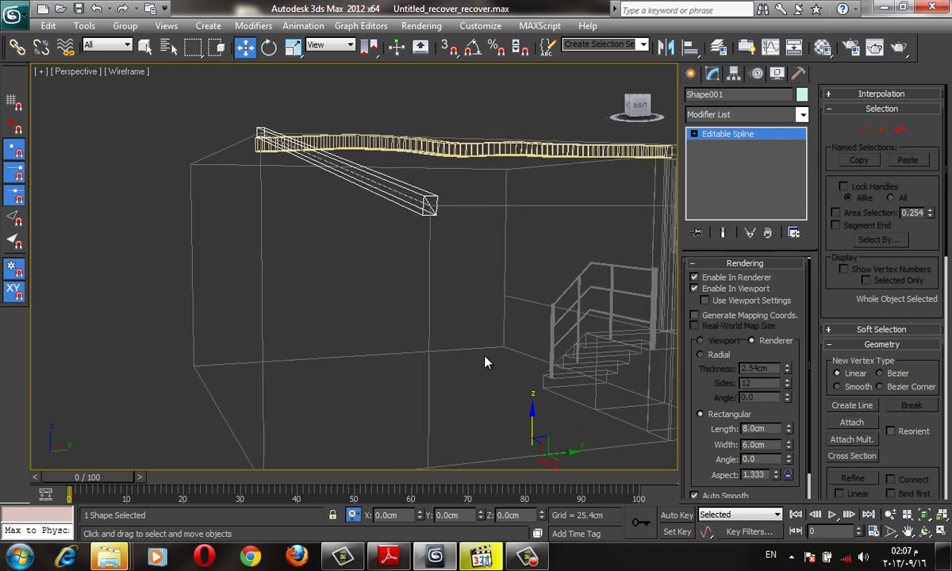
{"action": "scroll", "coordinate": [403, 292], "scroll_direction": "down", "scroll_amount": 2}
Lift the new beam along Z with snapping on so it sits against the ceiling
{"action": "middle_click_drag", "start_coordinate": [426, 324], "coordinate": [438, 251], "text": "alt"}
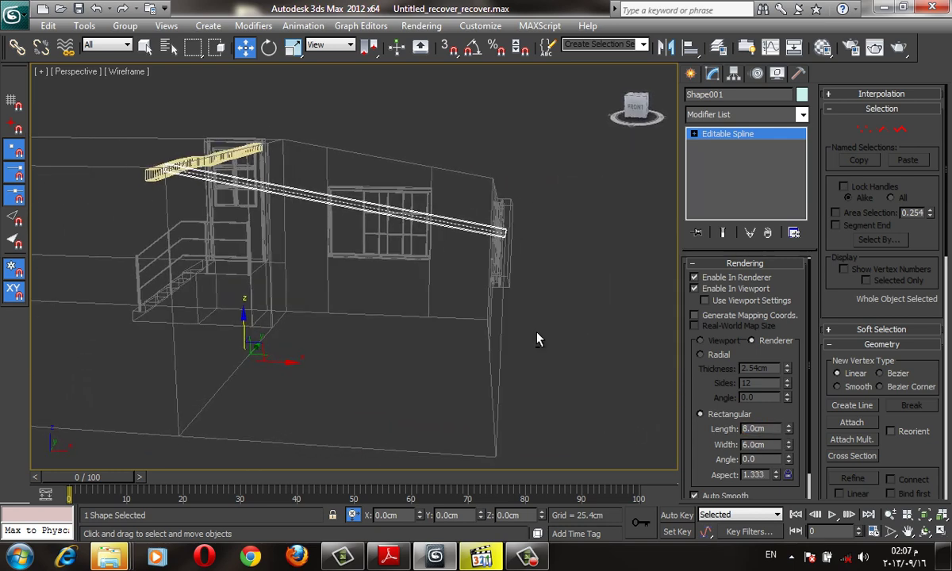
{"action": "scroll", "coordinate": [437, 251], "scroll_direction": "down", "scroll_amount": 2}
{"action": "middle_click_drag", "start_coordinate": [525, 264], "coordinate": [242, 325], "text": "alt"}
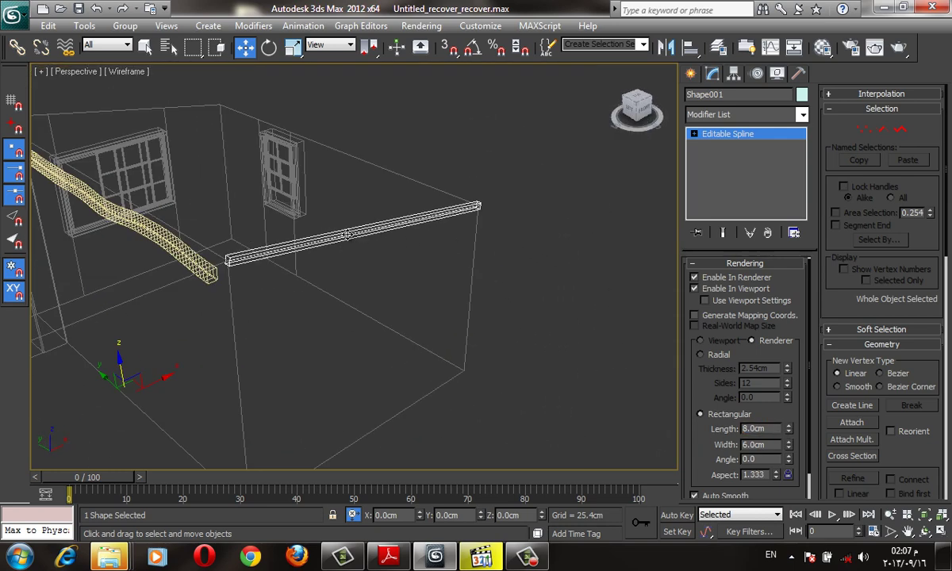
{"action": "left_click_drag", "start_coordinate": [197, 353], "coordinate": [189, 292]}
{"action": "key", "text": "s"}
{"action": "scroll", "coordinate": [557, 206], "scroll_direction": "up", "scroll_amount": 3}
{"action": "mouse_move", "coordinate": [557, 206]}
{"action": "middle_mouse_down"}
{"action": "mouse_move", "coordinate": [571, 183]}
{"action": "mouse_move", "coordinate": [508, 242]}
{"action": "middle_mouse_up"}
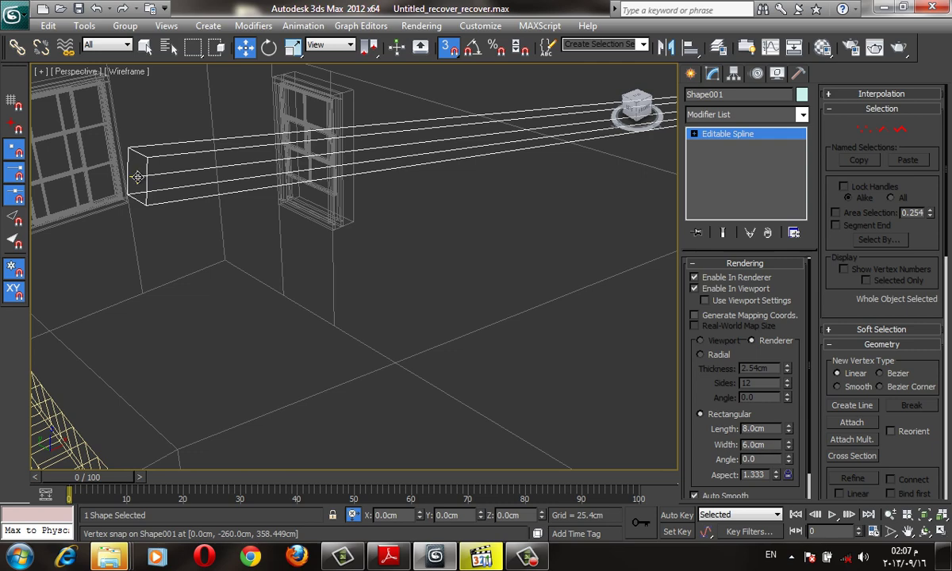
{"action": "scroll", "coordinate": [139, 176], "scroll_direction": "down", "scroll_amount": 3}
Add an Edit Poly modifier to the beam Shape001
{"action": "left_click", "coordinate": [768, 116]}
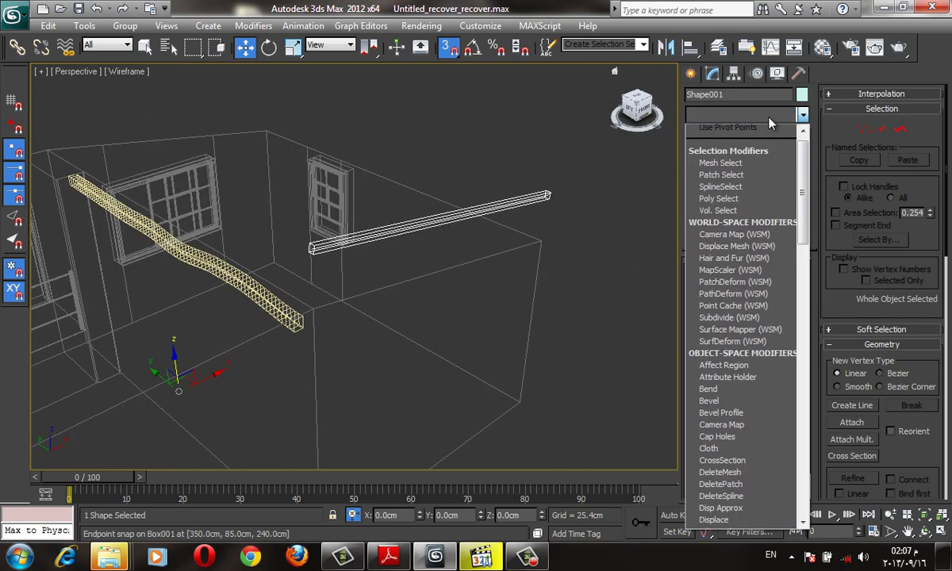
{"action": "key", "text": "e"}
{"action": "left_click", "coordinate": [718, 150]}
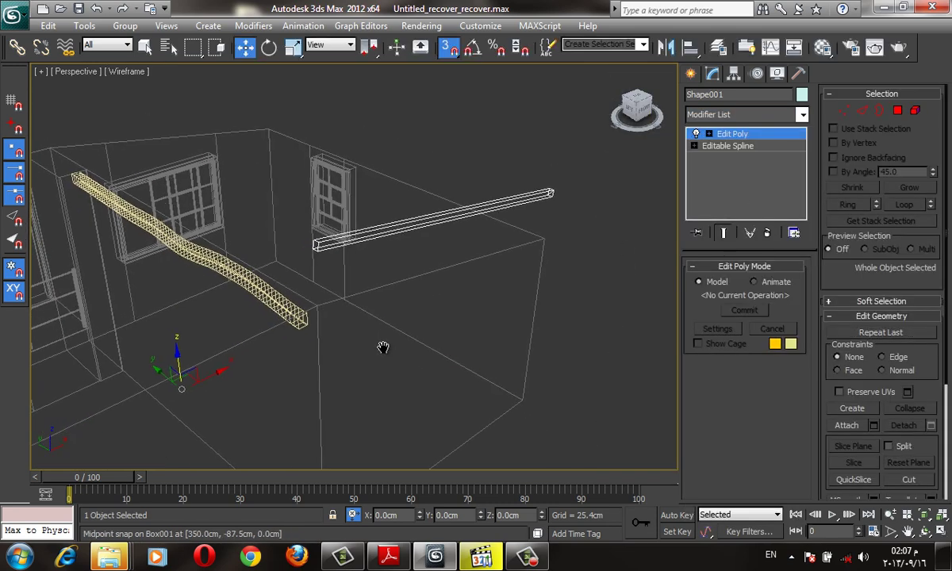
{"action": "middle_click_drag", "start_coordinate": [382, 346], "coordinate": [398, 340]}
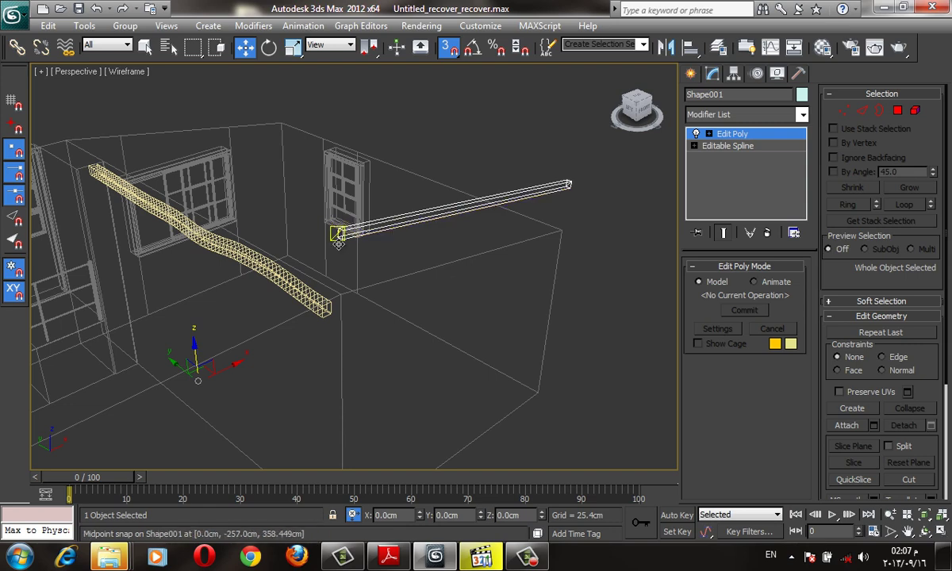
{"action": "middle_click_drag", "start_coordinate": [339, 230], "coordinate": [519, 297], "text": "alt"}
{"action": "middle_click_drag", "start_coordinate": [375, 272], "coordinate": [873, 134], "text": "alt"}
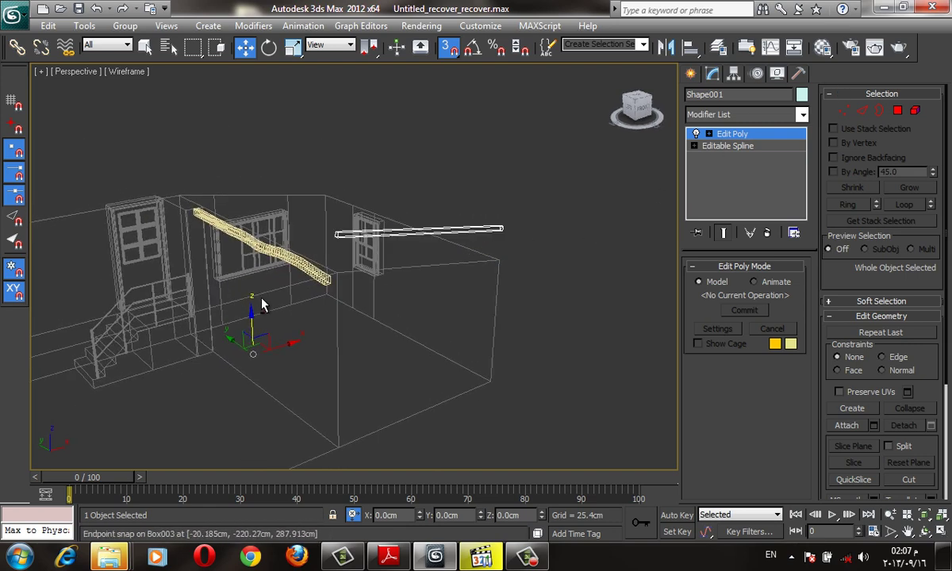
Centre the beam's pivot on the object with Affect Pivot Only
{"action": "left_click", "coordinate": [733, 74]}
{"action": "left_click", "coordinate": [747, 167]}
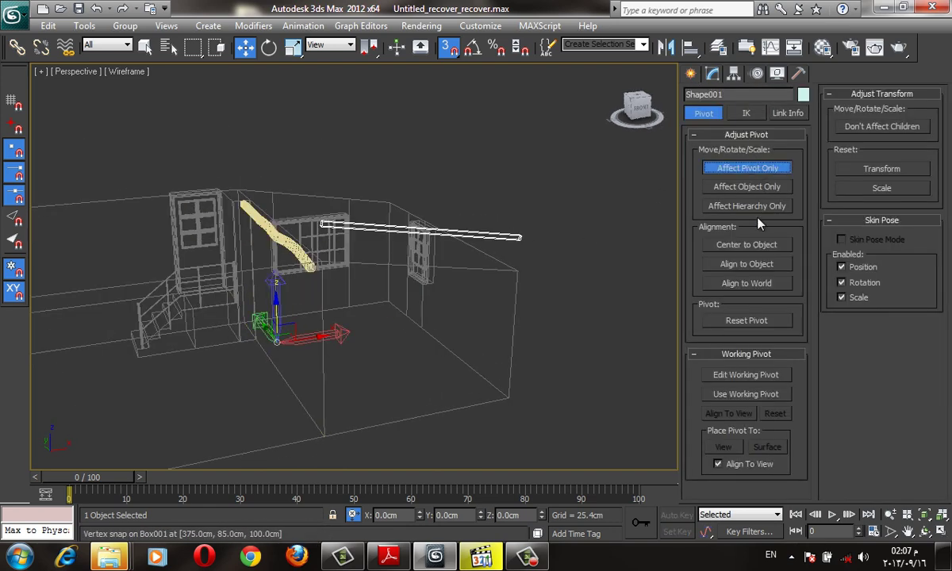
{"action": "left_click", "coordinate": [753, 245]}
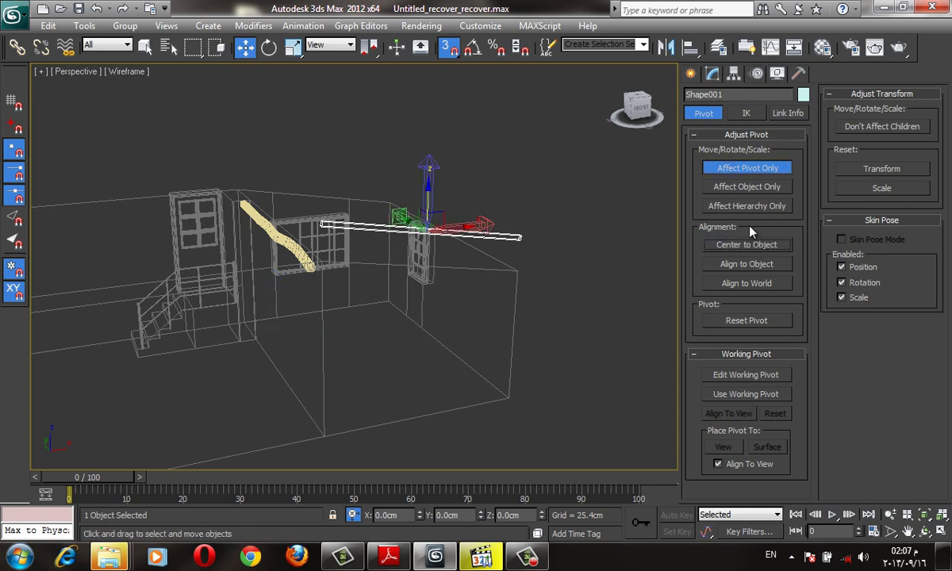
{"action": "left_click", "coordinate": [692, 74]}
In Front view, lock the selection and snap the beam down onto the sloped roof line
{"action": "left_click", "coordinate": [635, 106]}
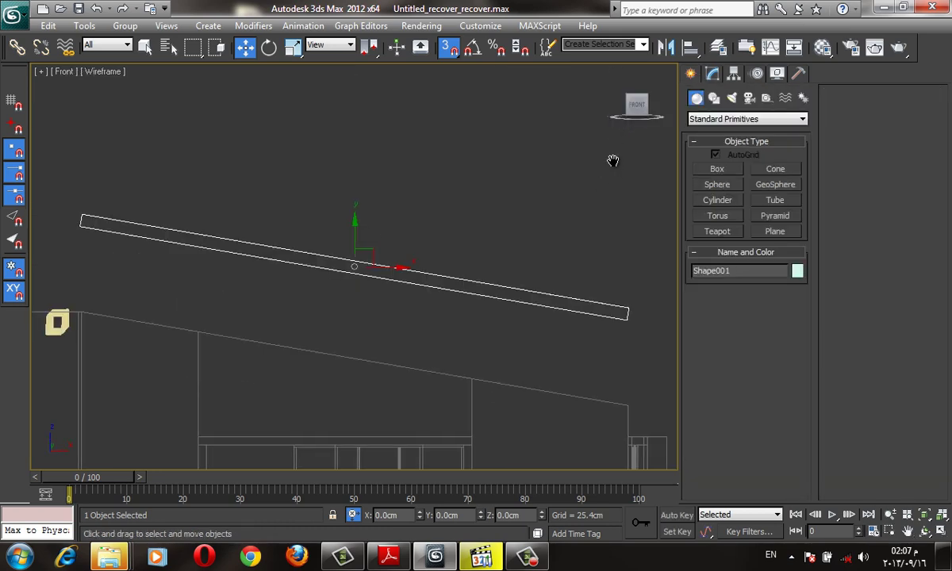
{"action": "scroll", "coordinate": [613, 160], "scroll_direction": "down", "scroll_amount": 2}
{"action": "key", "text": "s"}
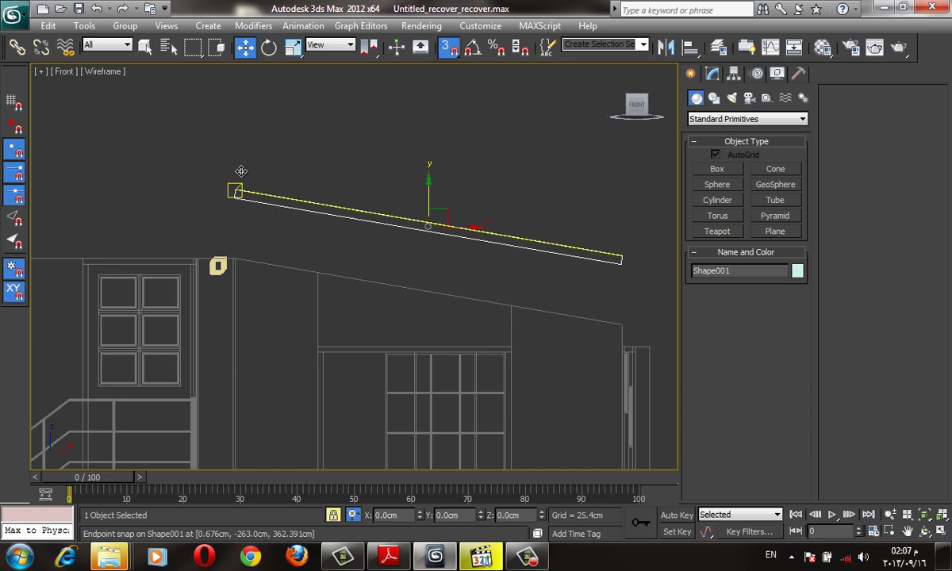
{"action": "left_click_drag", "start_coordinate": [241, 172], "coordinate": [237, 255]}
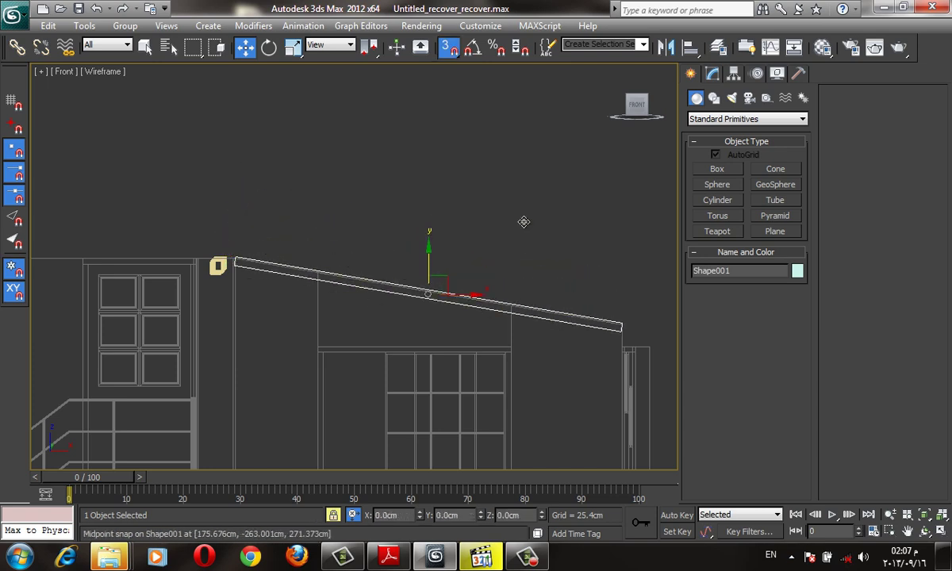
{"action": "scroll", "coordinate": [357, 214], "scroll_direction": "up", "scroll_amount": 2}
Review the beam's modifier stack and inspect the beam in Perspective and Top views
{"action": "left_click", "coordinate": [714, 74]}
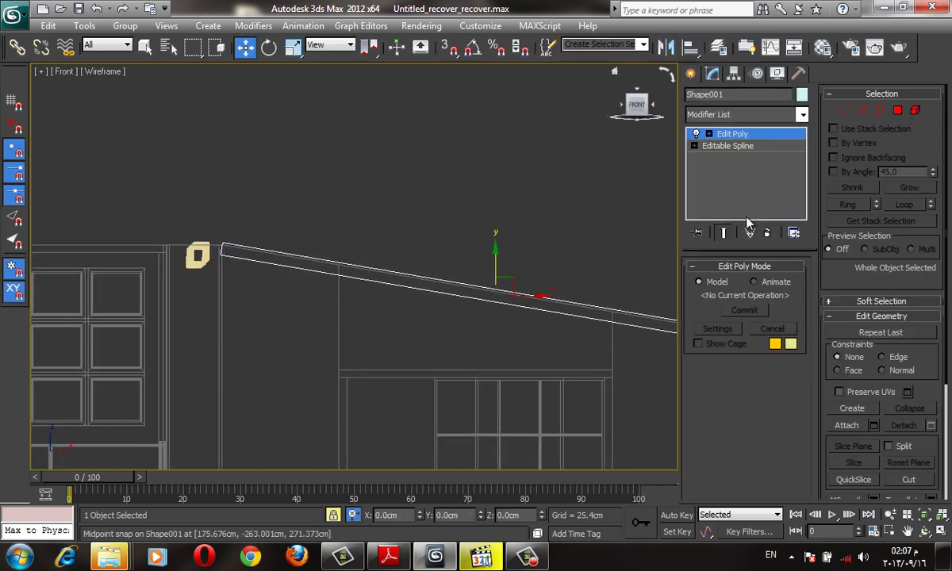
{"action": "scroll", "coordinate": [332, 210], "scroll_direction": "up", "scroll_amount": 1}
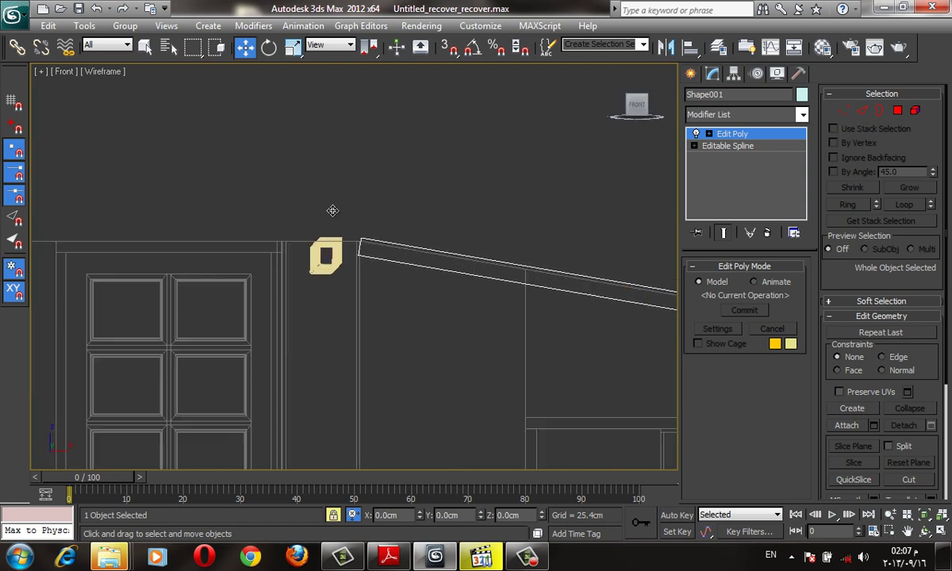
{"action": "scroll", "coordinate": [404, 256], "scroll_direction": "up", "scroll_amount": 3}
{"action": "scroll", "coordinate": [393, 250], "scroll_direction": "down", "scroll_amount": 1}
{"action": "scroll", "coordinate": [385, 254], "scroll_direction": "down", "scroll_amount": 2}
{"action": "scroll", "coordinate": [387, 264], "scroll_direction": "up", "scroll_amount": 4}
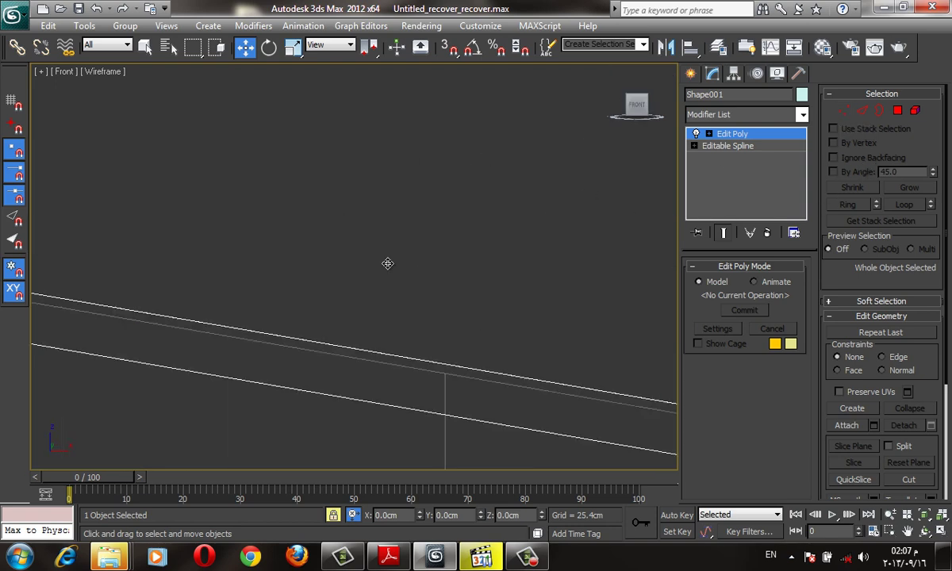
{"action": "scroll", "coordinate": [313, 306], "scroll_direction": "down", "scroll_amount": 1}
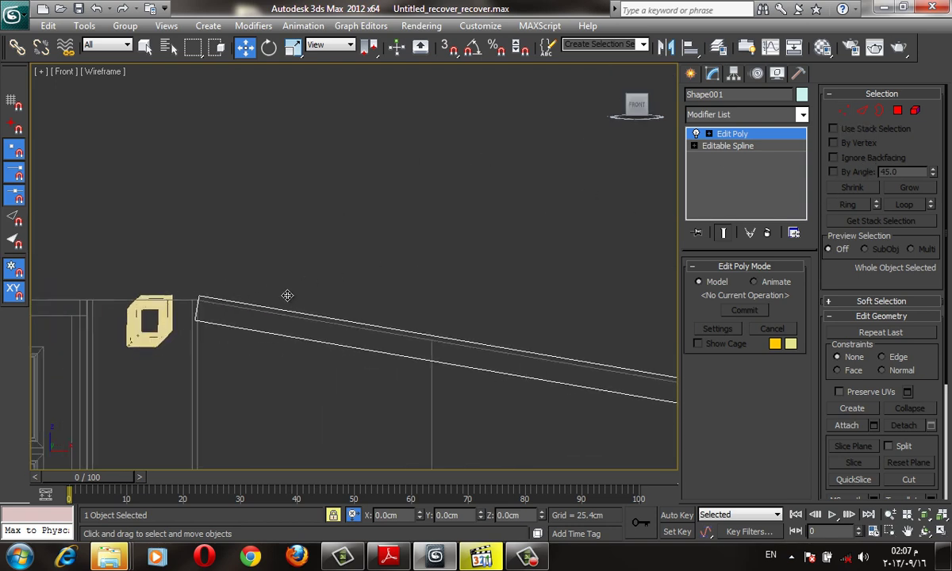
{"action": "key", "text": "p"}
{"action": "scroll", "coordinate": [286, 288], "scroll_direction": "down", "scroll_amount": 3}
{"action": "mouse_move", "coordinate": [308, 282]}
{"action": "middle_mouse_down", "text": "alt"}
{"action": "mouse_move", "coordinate": [314, 293]}
{"action": "mouse_move", "coordinate": [298, 298]}
{"action": "middle_mouse_up", "text": "alt"}
{"action": "scroll", "coordinate": [296, 297], "scroll_direction": "down", "scroll_amount": 3}
{"action": "key", "text": "t"}
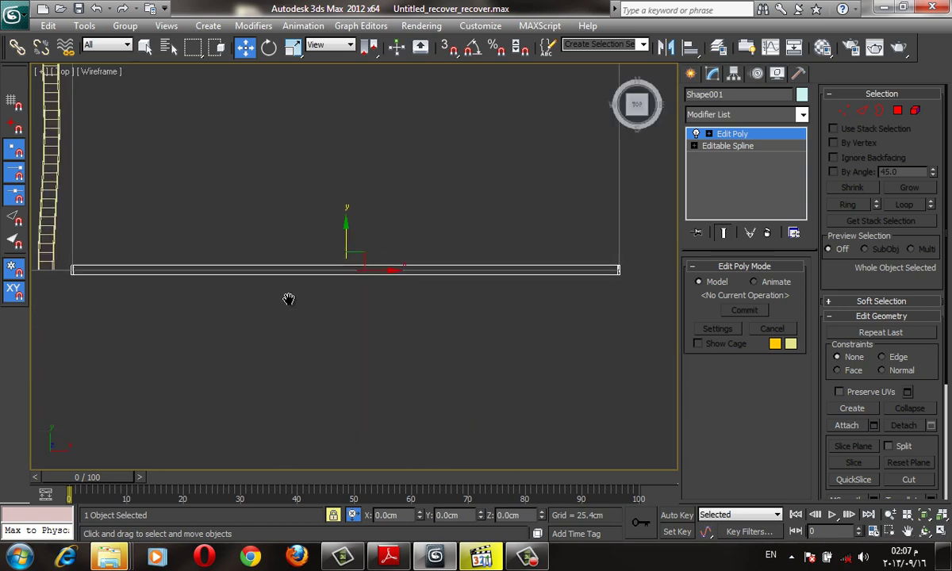
{"action": "scroll", "coordinate": [338, 309], "scroll_direction": "down", "scroll_amount": 4}
{"action": "middle_click_drag", "start_coordinate": [381, 128], "coordinate": [410, 257]}
{"action": "scroll", "coordinate": [411, 256], "scroll_direction": "down", "scroll_amount": 2}
Turn on vertex snapping and pick two room corners as the Spacing Tool's points
{"action": "key", "text": "s"}
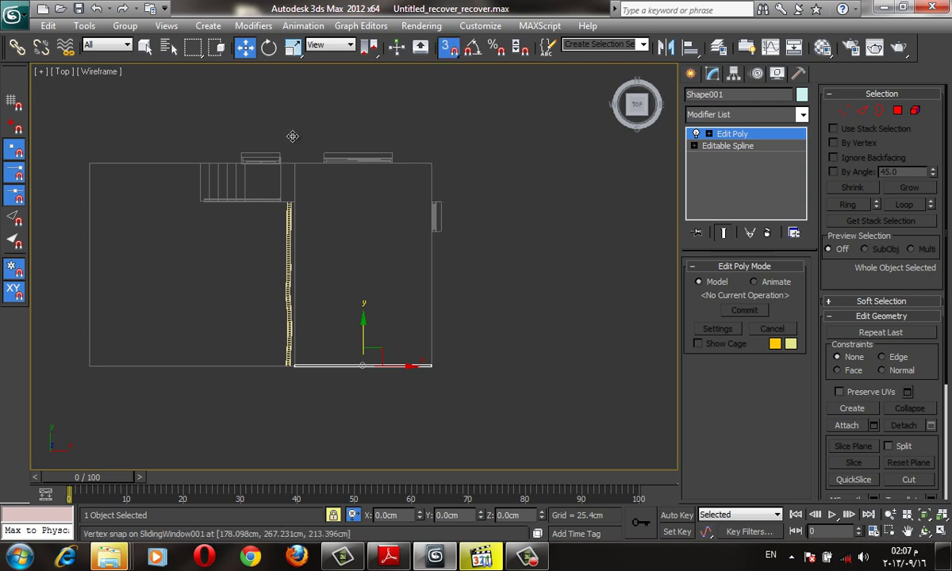
{"action": "left_click", "coordinate": [87, 26]}
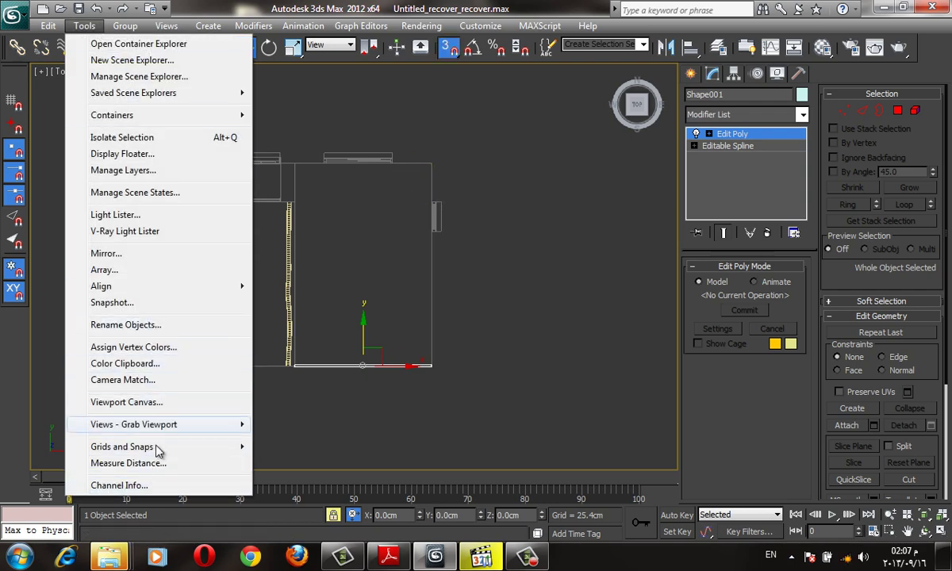
{"action": "left_click", "coordinate": [227, 8]}
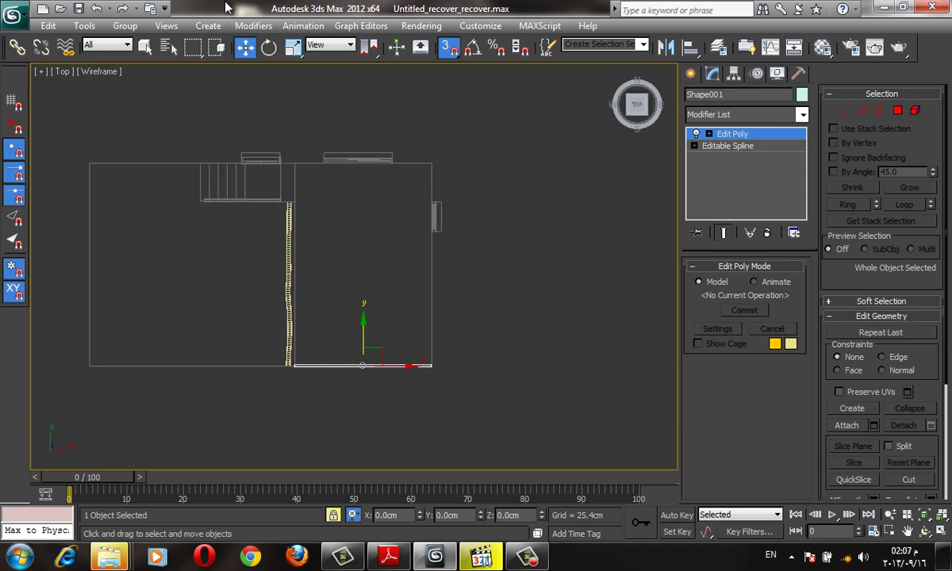
{"action": "key", "text": "shift+i"}
{"action": "left_click", "coordinate": [137, 35]}
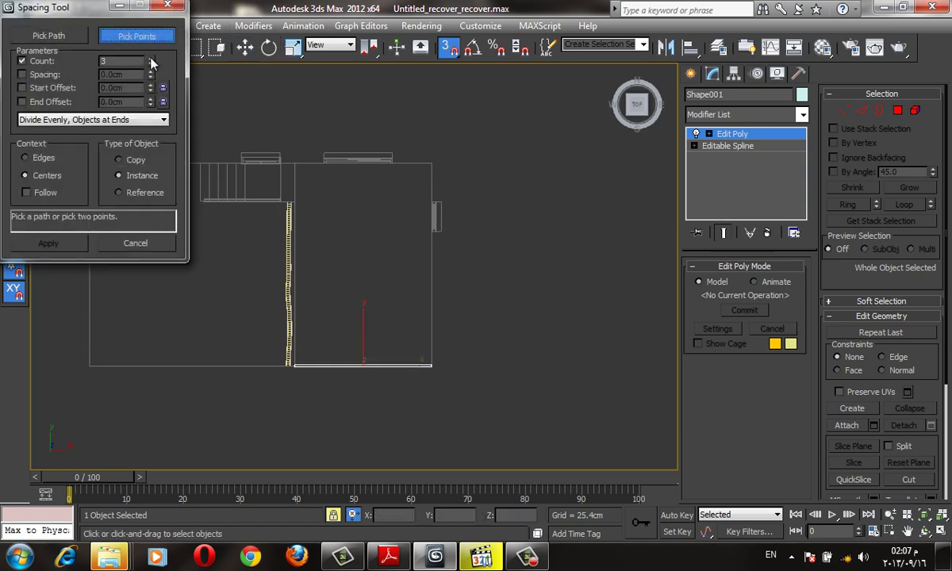
{"action": "middle_click_drag", "start_coordinate": [438, 330], "coordinate": [403, 260], "text": "alt"}
{"action": "mouse_move", "coordinate": [390, 355]}
{"action": "middle_mouse_down"}
{"action": "mouse_move", "coordinate": [378, 346]}
{"action": "mouse_move", "coordinate": [452, 381]}
{"action": "mouse_move", "coordinate": [468, 400]}
{"action": "middle_mouse_up"}
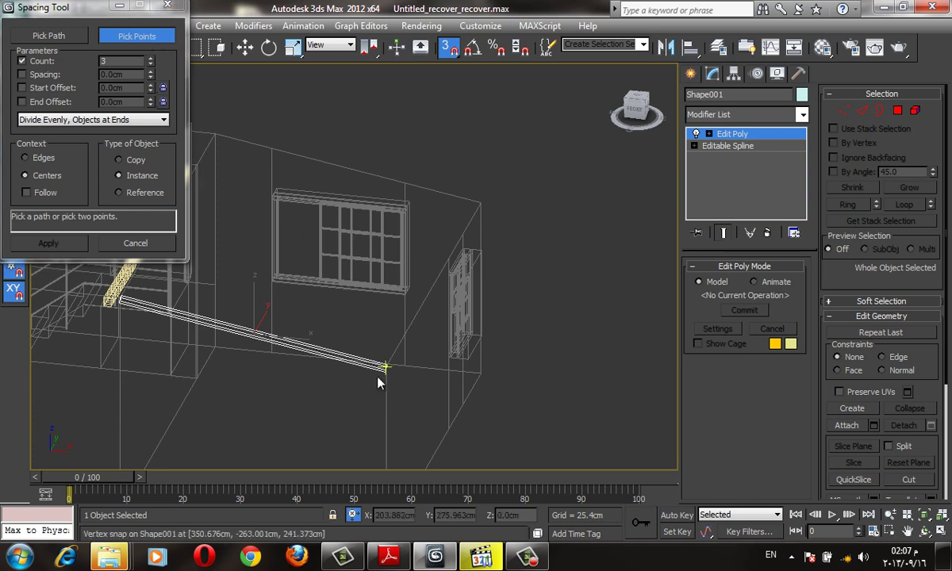
{"action": "left_click", "coordinate": [480, 205]}
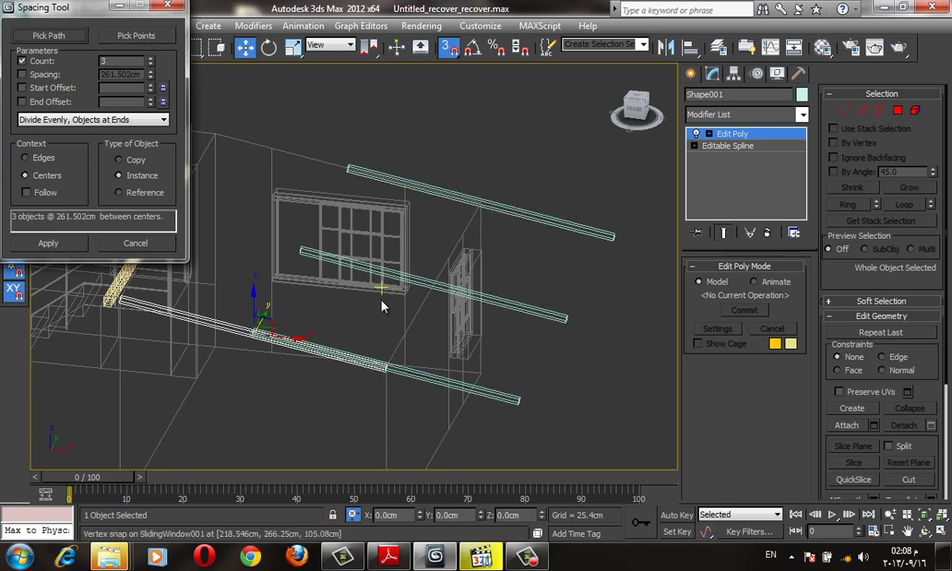
Set the beam count to 6, enable start and end offsets, and increase the start offset
{"action": "left_click", "coordinate": [150, 58]}
{"action": "left_click", "coordinate": [150, 59]}
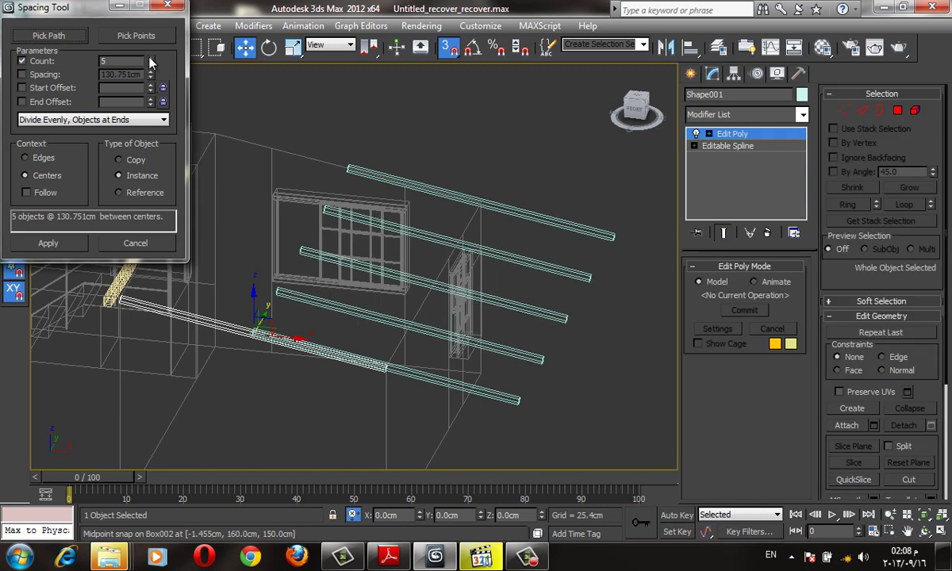
{"action": "left_click", "coordinate": [150, 59]}
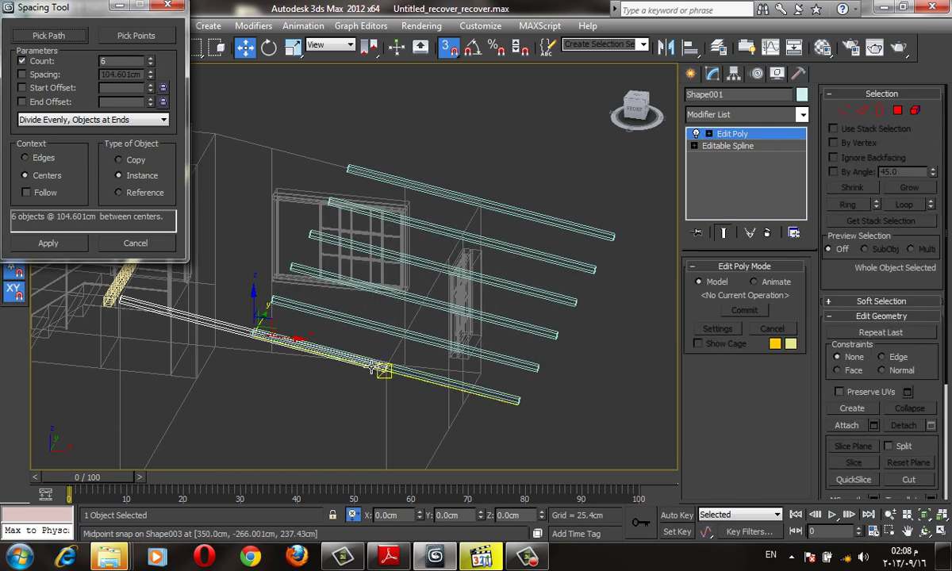
{"action": "left_click", "coordinate": [37, 88]}
{"action": "left_click", "coordinate": [23, 102]}
{"action": "left_click_drag", "start_coordinate": [150, 88], "coordinate": [150, 73]}
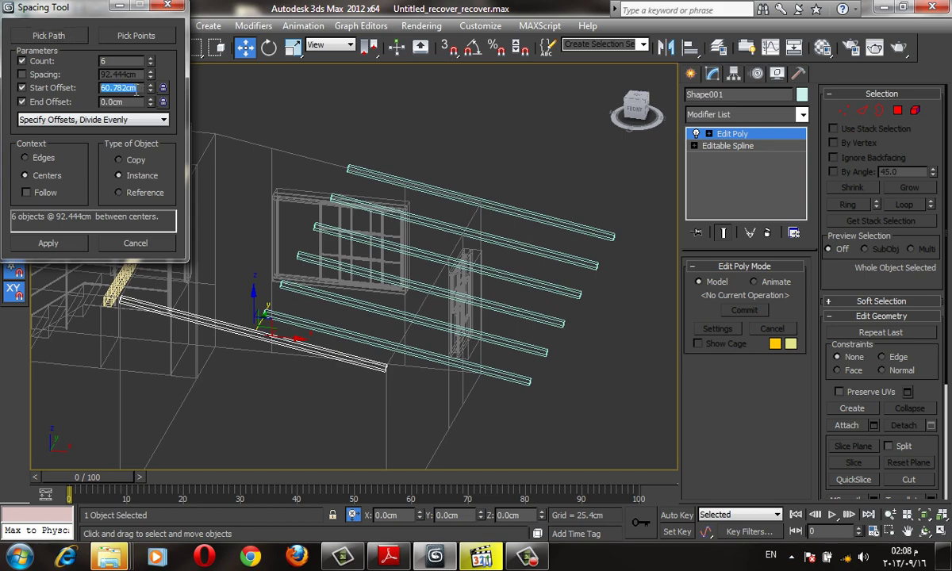
Check the floor plan PDF for the room's measurements
{"action": "left_click", "coordinate": [389, 558]}
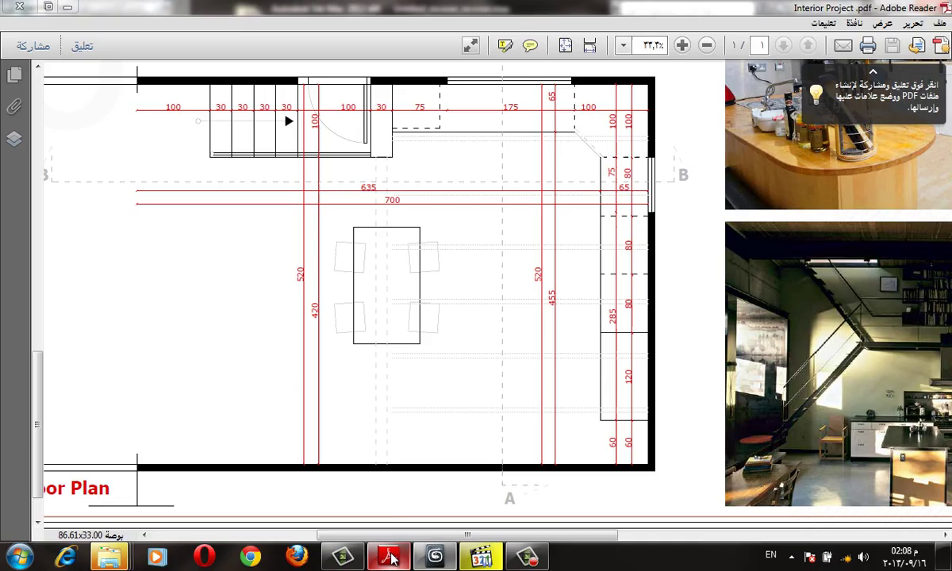
{"action": "left_click_drag", "start_coordinate": [552, 450], "coordinate": [547, 428]}
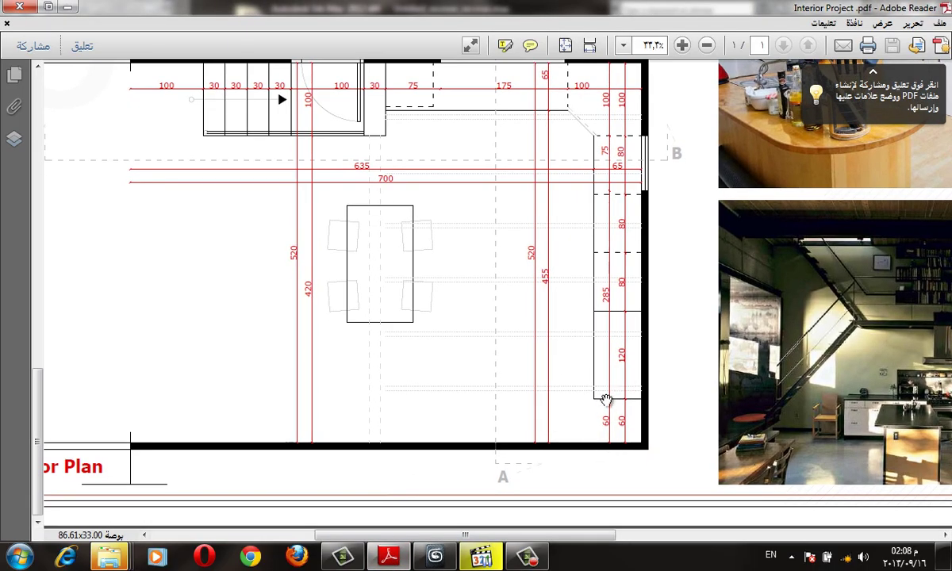
{"action": "left_click", "coordinate": [68, 7]}
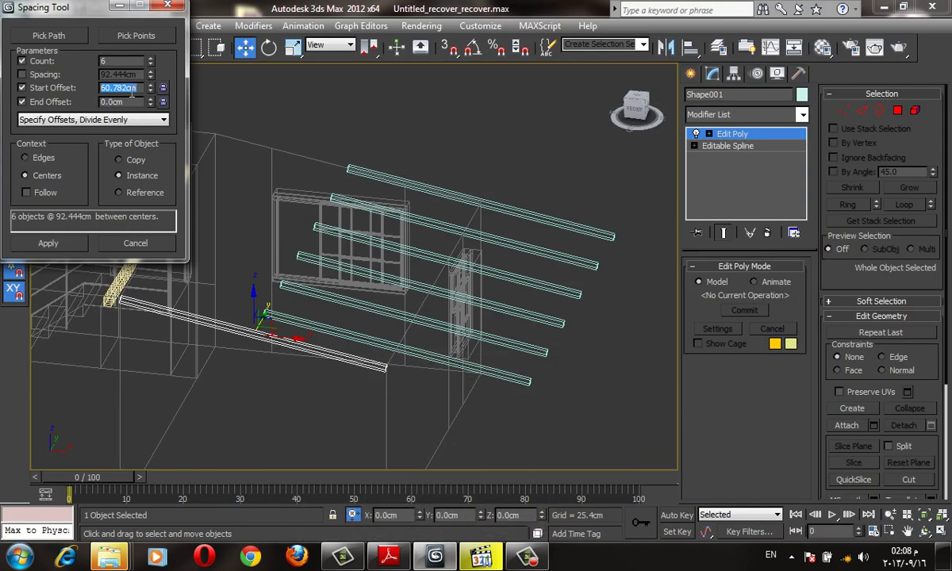
Enter 65 cm start and end offsets, apply the six spaced beams, and close the Spacing Tool
{"action": "type", "text": "65"}
{"action": "key", "text": "Return"}
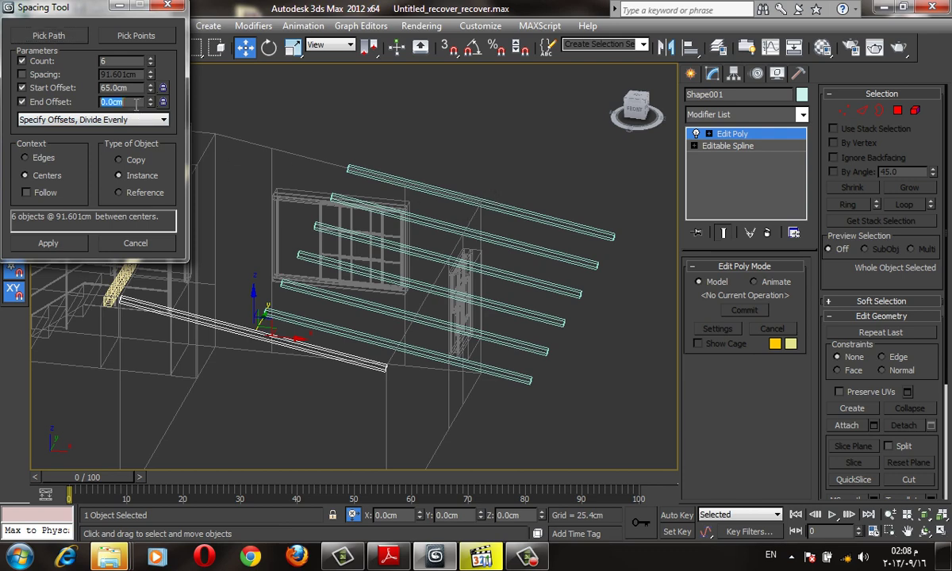
{"action": "type", "text": "65"}
{"action": "key", "text": "Return"}
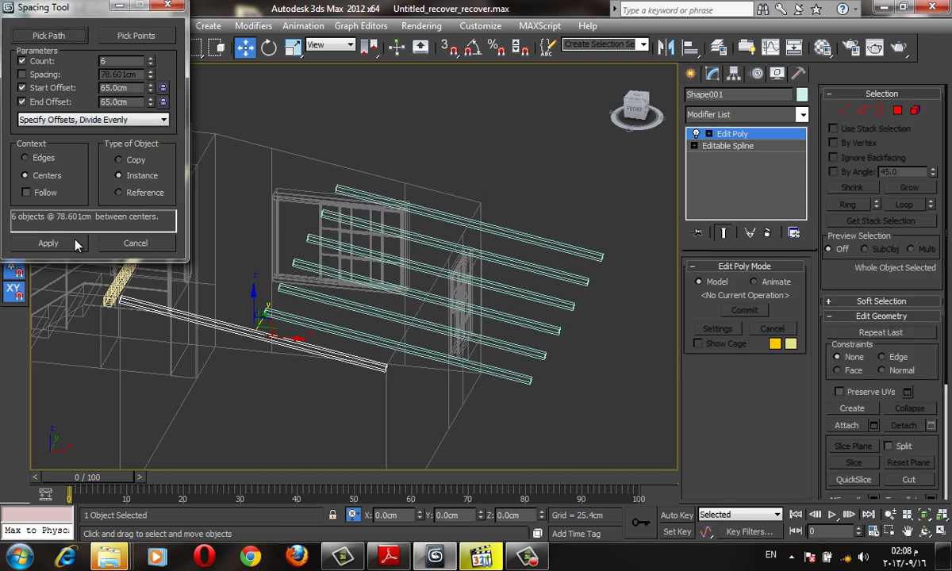
{"action": "left_click", "coordinate": [80, 246]}
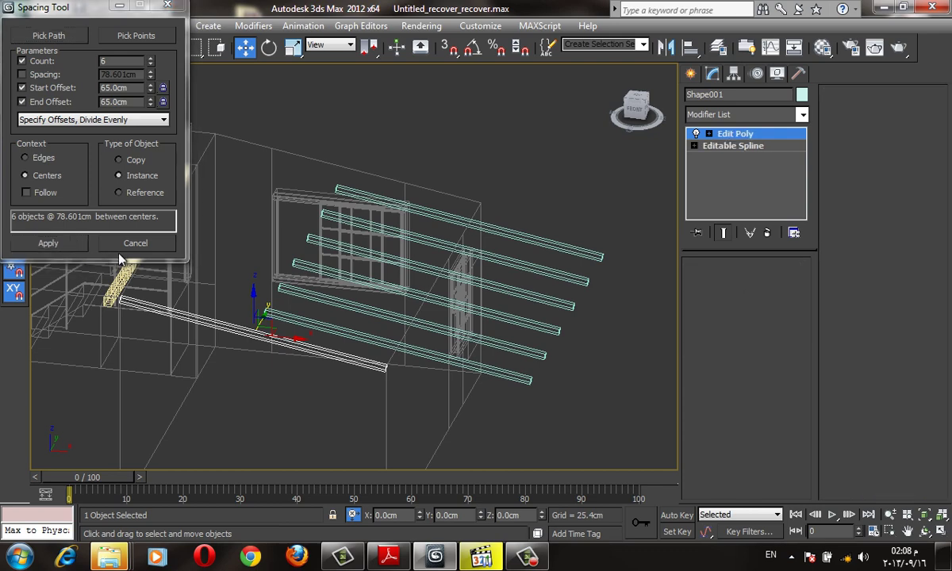
{"action": "left_click", "coordinate": [135, 242]}
Delete the original Shape001 beam, then snap-move the six beams left onto the wall in Front view
{"action": "key", "text": "Delete"}
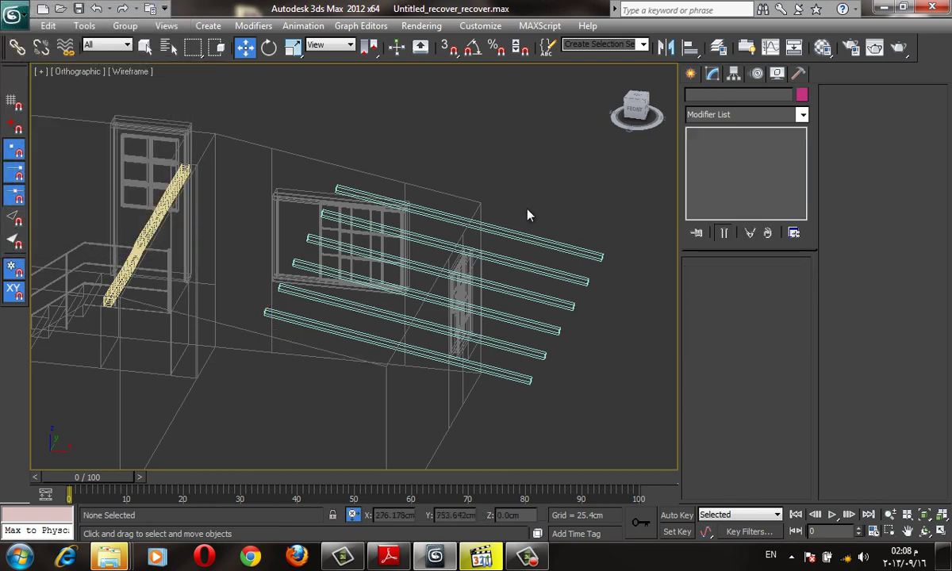
{"action": "left_click_drag", "start_coordinate": [527, 414], "coordinate": [517, 416]}
{"action": "key", "text": "f"}
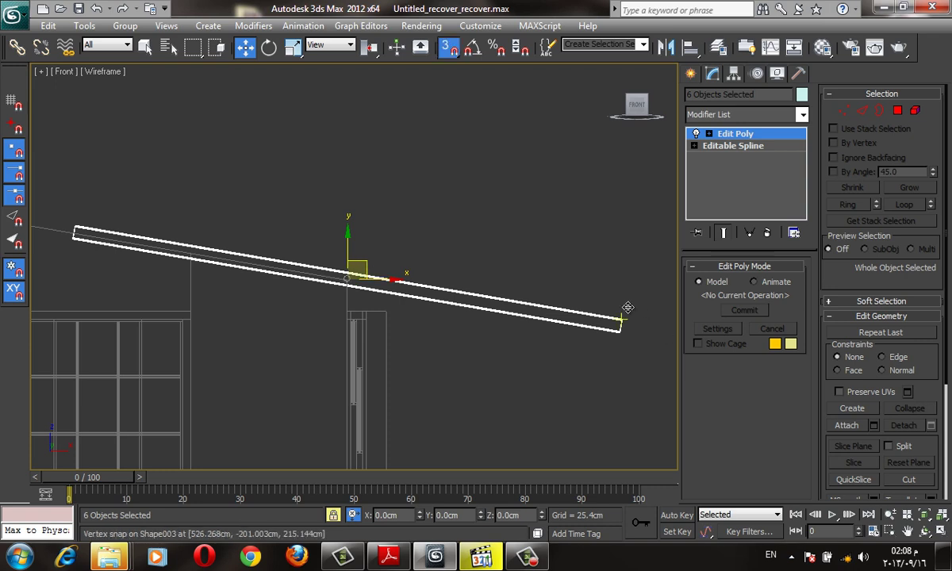
{"action": "left_click_drag", "start_coordinate": [627, 307], "coordinate": [355, 281]}
{"action": "scroll", "coordinate": [354, 280], "scroll_direction": "down", "scroll_amount": 5}
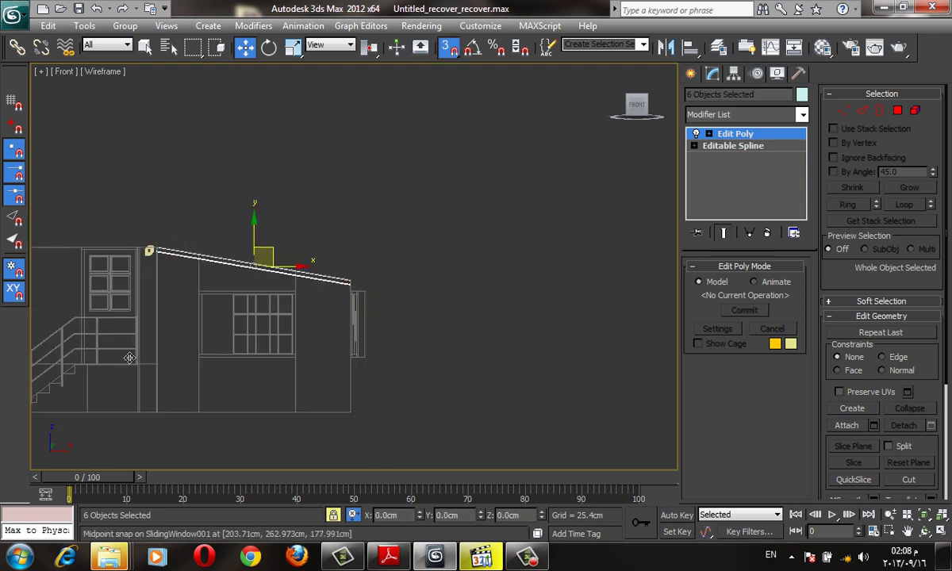
{"action": "scroll", "coordinate": [272, 319], "scroll_direction": "up", "scroll_amount": 3}
{"action": "scroll", "coordinate": [369, 320], "scroll_direction": "up", "scroll_amount": 2}
In Edge mode, select all beam edges and nudge them right and slightly down
{"action": "middle_click_drag", "start_coordinate": [369, 319], "coordinate": [300, 312]}
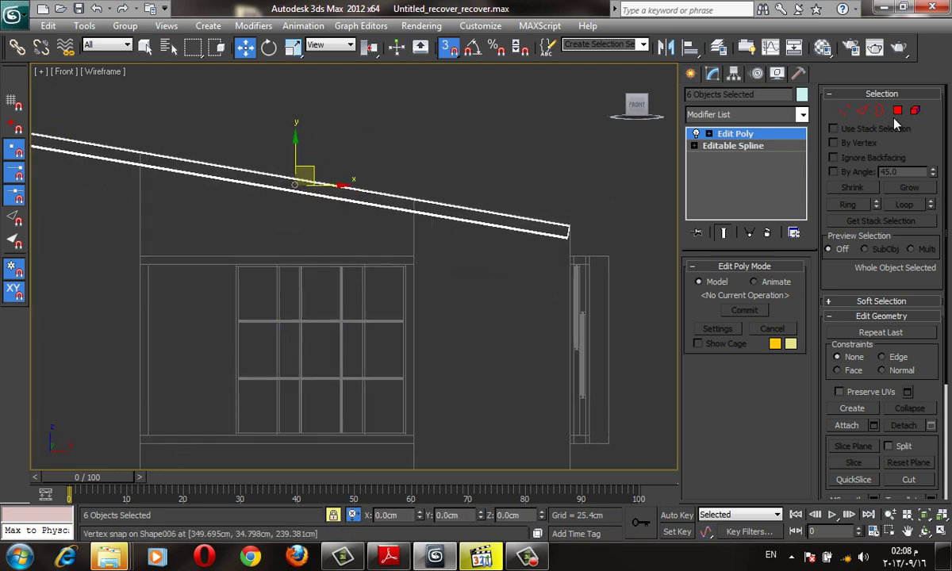
{"action": "left_click", "coordinate": [862, 110]}
{"action": "scroll", "coordinate": [485, 267], "scroll_direction": "up", "scroll_amount": 3}
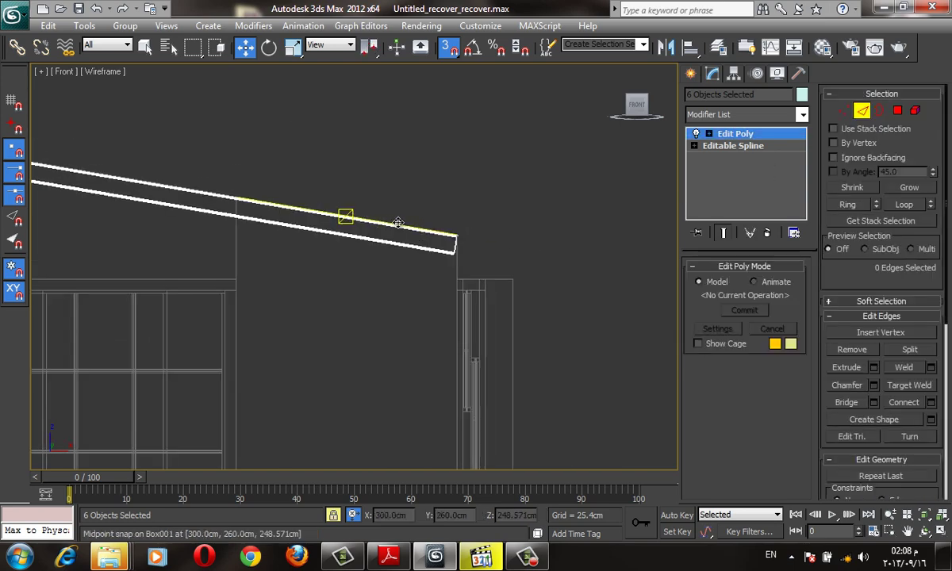
{"action": "key", "text": "ctrl+a"}
{"action": "scroll", "coordinate": [492, 264], "scroll_direction": "up", "scroll_amount": 2}
{"action": "left_click_drag", "start_coordinate": [463, 232], "coordinate": [477, 232]}
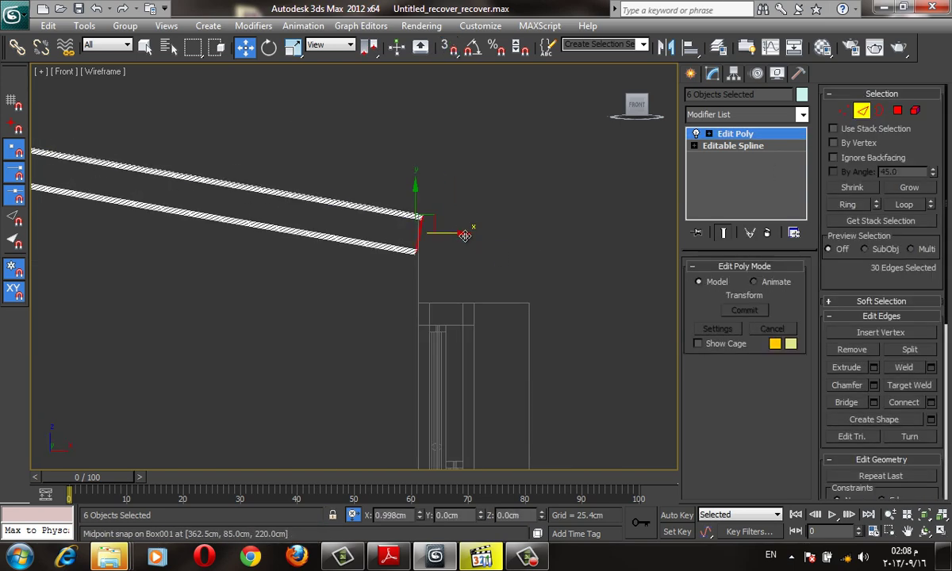
{"action": "scroll", "coordinate": [477, 233], "scroll_direction": "up", "scroll_amount": 2}
{"action": "left_click_drag", "start_coordinate": [469, 274], "coordinate": [472, 277]}
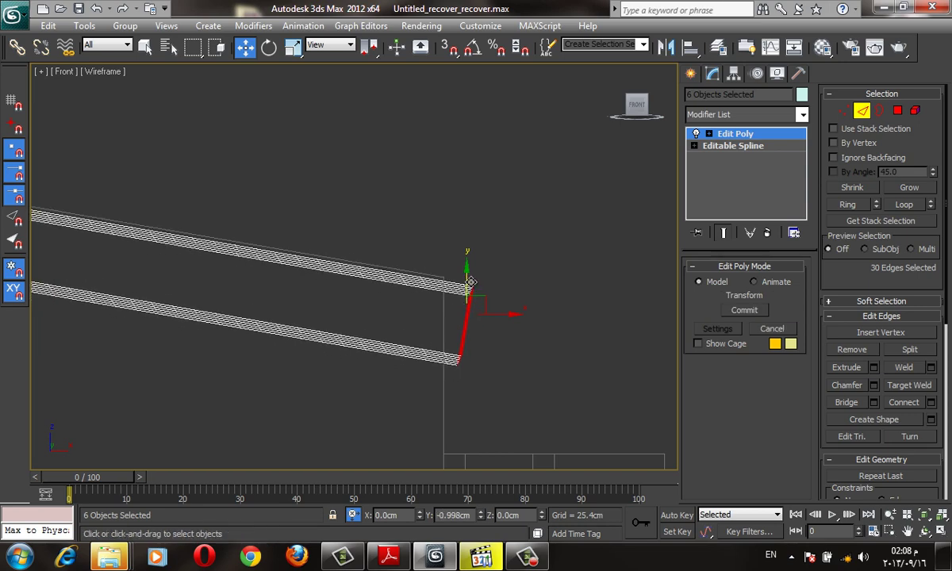
Box-select the six beam end edges by the yellow block and move them left about 1.363 cm
{"action": "mouse_move", "coordinate": [472, 277]}
{"action": "middle_mouse_down"}
{"action": "mouse_move", "coordinate": [450, 255]}
{"action": "mouse_move", "coordinate": [491, 255]}
{"action": "middle_mouse_up"}
{"action": "scroll", "coordinate": [449, 256], "scroll_direction": "up", "scroll_amount": 1}
{"action": "scroll", "coordinate": [461, 255], "scroll_direction": "up", "scroll_amount": 1}
{"action": "key", "text": "shift+z"}
{"action": "scroll", "coordinate": [449, 258], "scroll_direction": "down", "scroll_amount": 2}
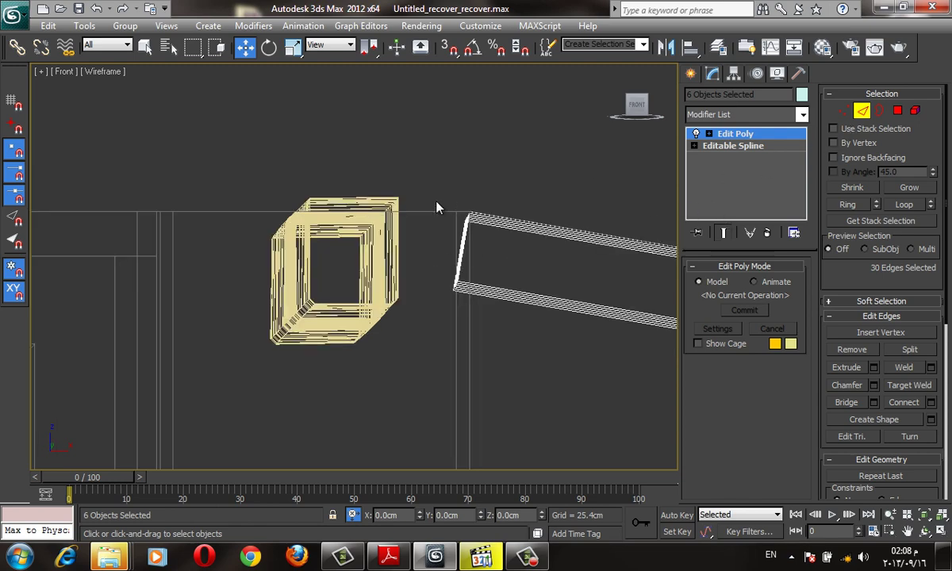
{"action": "mouse_move", "coordinate": [436, 208]}
{"action": "middle_mouse_down", "text": "alt"}
{"action": "mouse_move", "coordinate": [429, 199]}
{"action": "mouse_move", "coordinate": [258, 299]}
{"action": "mouse_move", "coordinate": [427, 266]}
{"action": "middle_mouse_up", "text": "alt"}
{"action": "left_click_drag", "start_coordinate": [409, 211], "coordinate": [511, 280]}
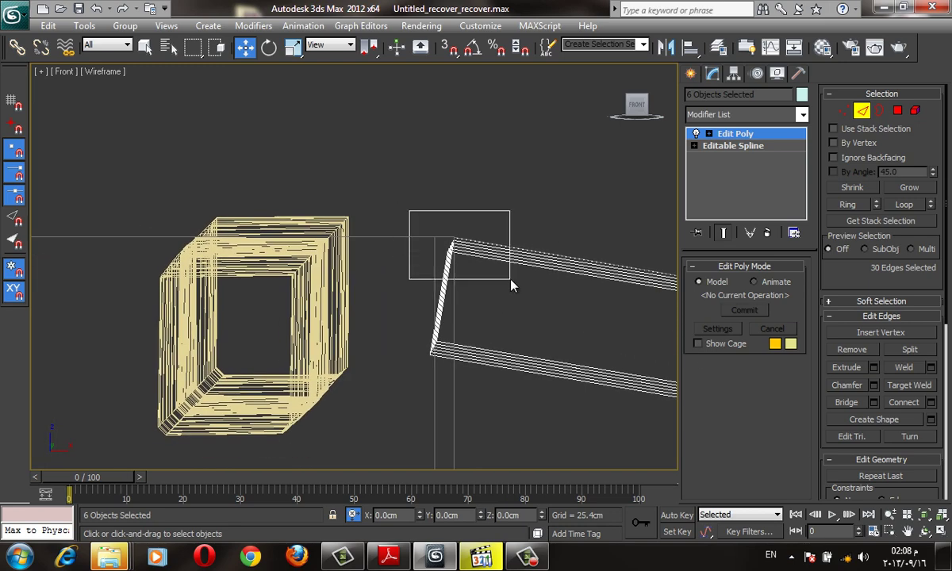
{"action": "left_click_drag", "start_coordinate": [496, 241], "coordinate": [480, 245]}
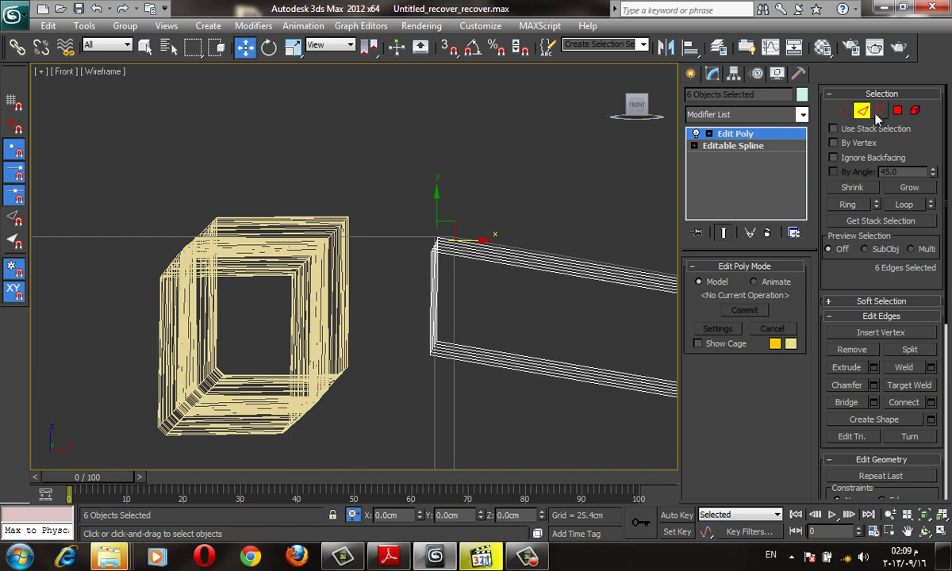
Box-select the six beam end polygons and extrude them outward past the yellow block
{"action": "left_click", "coordinate": [897, 110]}
{"action": "left_click_drag", "start_coordinate": [352, 160], "coordinate": [464, 383]}
{"action": "key", "text": "F3"}
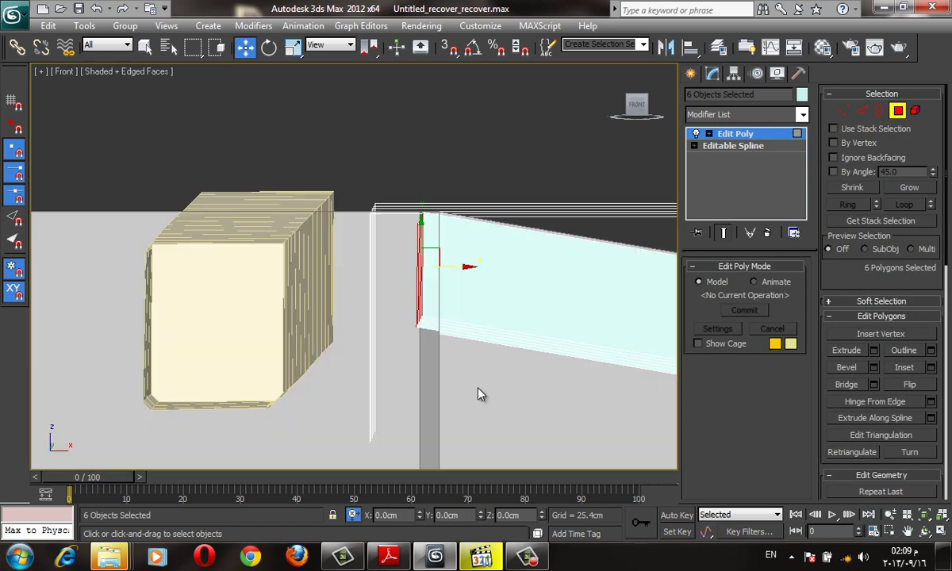
{"action": "scroll", "coordinate": [482, 357], "scroll_direction": "down", "scroll_amount": 2}
{"action": "middle_click_drag", "start_coordinate": [485, 353], "coordinate": [485, 355], "text": "alt"}
{"action": "key", "text": "shift+z"}
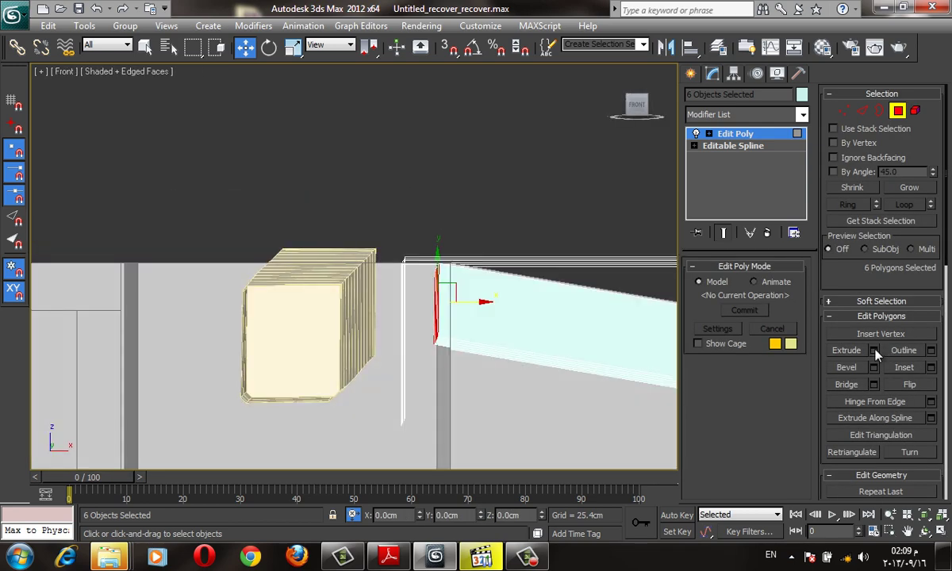
{"action": "left_click", "coordinate": [874, 350]}
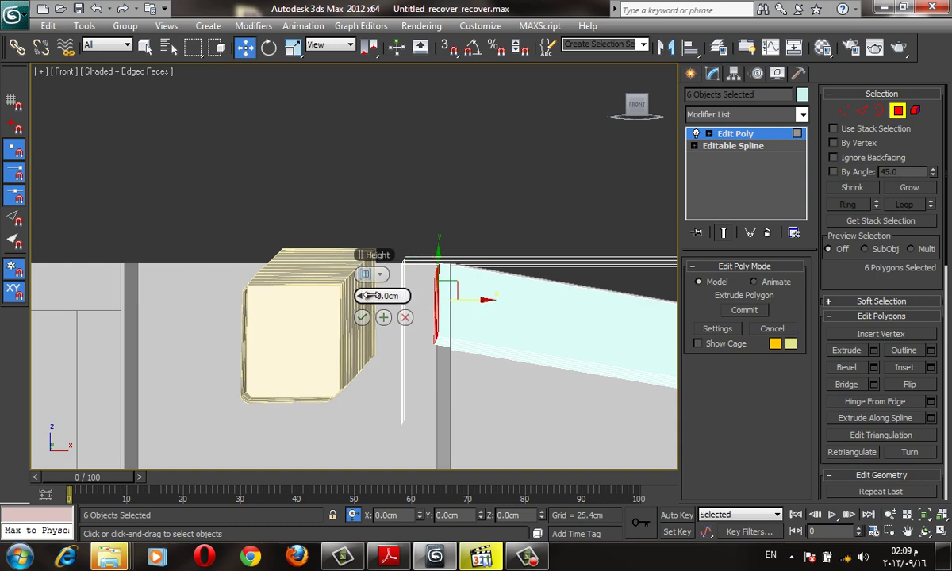
{"action": "left_click_drag", "start_coordinate": [369, 296], "coordinate": [455, 295]}
{"action": "left_click", "coordinate": [361, 317]}
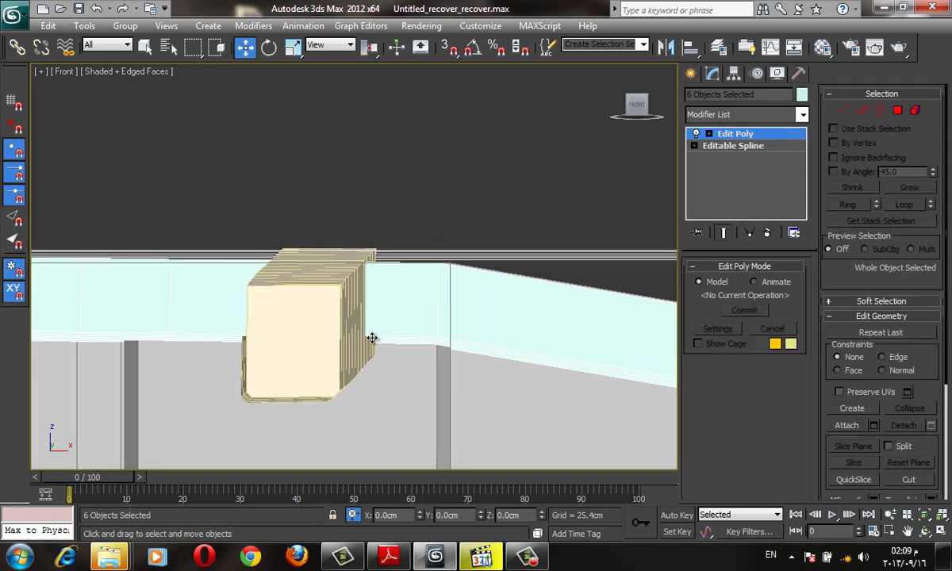
Inspect the extruded beams in shaded and wireframe display, returning to Front view
{"action": "key", "text": "z"}
{"action": "key", "text": "F3"}
{"action": "mouse_move", "coordinate": [453, 319]}
{"action": "middle_mouse_down", "text": "alt"}
{"action": "mouse_move", "coordinate": [560, 213]}
{"action": "mouse_move", "coordinate": [404, 321]}
{"action": "middle_mouse_up", "text": "alt"}
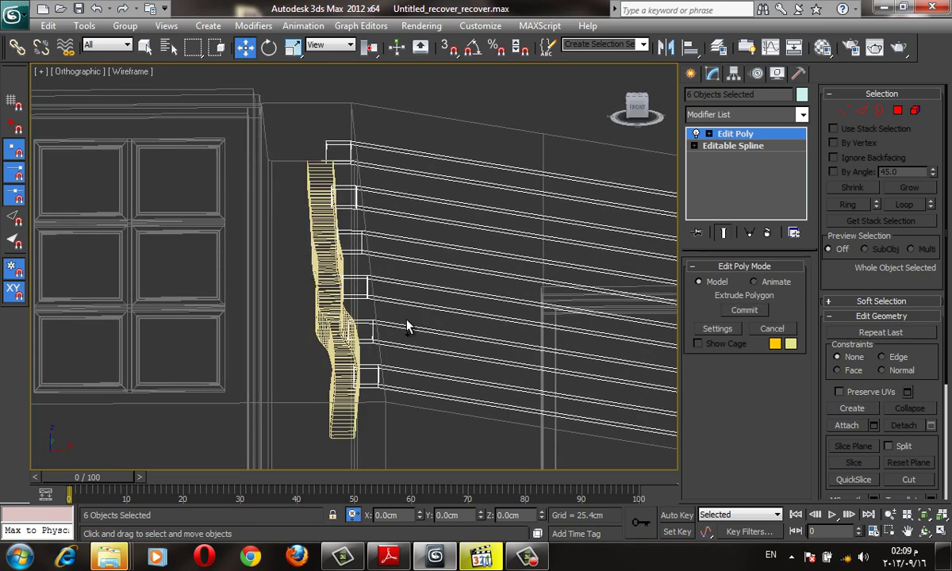
{"action": "scroll", "coordinate": [408, 328], "scroll_direction": "up", "scroll_amount": 3}
{"action": "key", "text": "F3"}
{"action": "key", "text": "F3"}
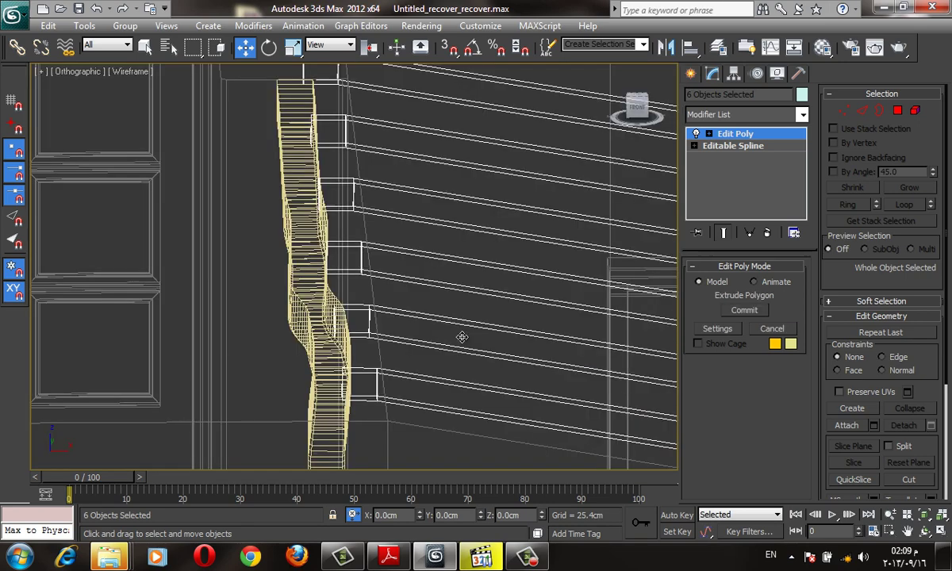
{"action": "key", "text": "F3"}
{"action": "middle_click_drag", "start_coordinate": [462, 338], "coordinate": [466, 366]}
{"action": "key", "text": "f"}
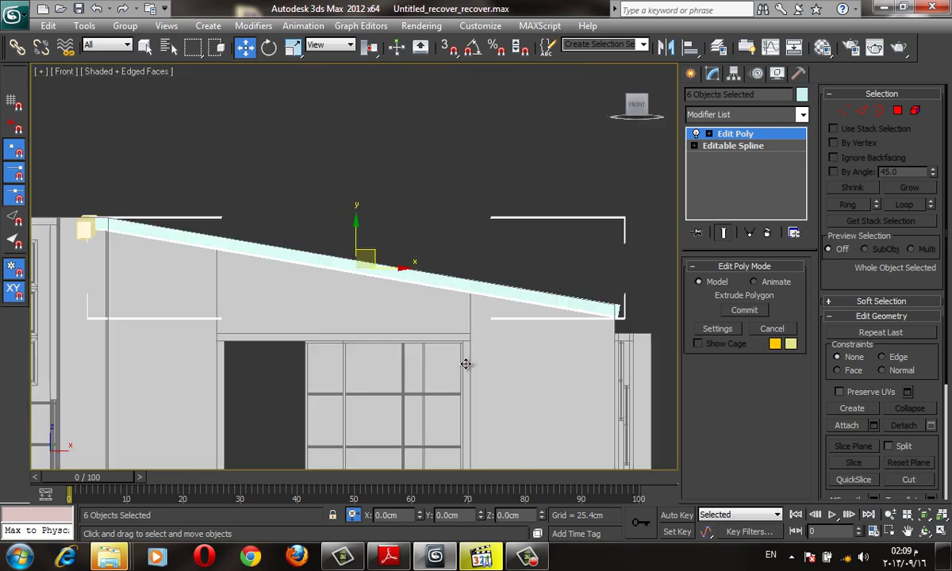
{"action": "key", "text": "F3"}
{"action": "scroll", "coordinate": [397, 135], "scroll_direction": "up", "scroll_amount": 4}
Select the six end faces beside the yellow block and extrude them further
{"action": "key", "text": "2"}
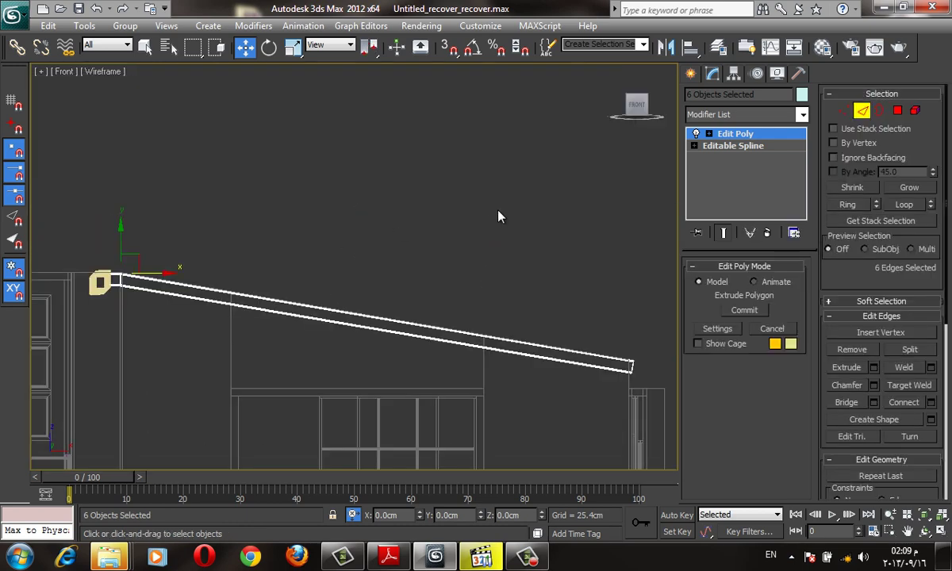
{"action": "scroll", "coordinate": [499, 215], "scroll_direction": "up", "scroll_amount": 3}
{"action": "scroll", "coordinate": [366, 337], "scroll_direction": "up", "scroll_amount": 2}
{"action": "scroll", "coordinate": [317, 317], "scroll_direction": "down", "scroll_amount": 2}
{"action": "scroll", "coordinate": [492, 238], "scroll_direction": "down", "scroll_amount": 2}
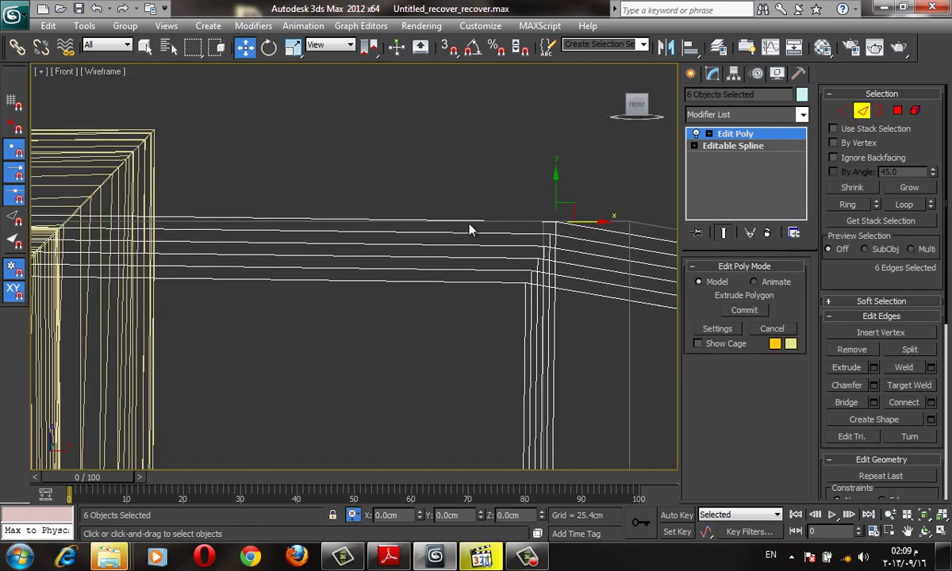
{"action": "scroll", "coordinate": [428, 198], "scroll_direction": "down", "scroll_amount": 2}
{"action": "scroll", "coordinate": [408, 190], "scroll_direction": "down", "scroll_amount": 2}
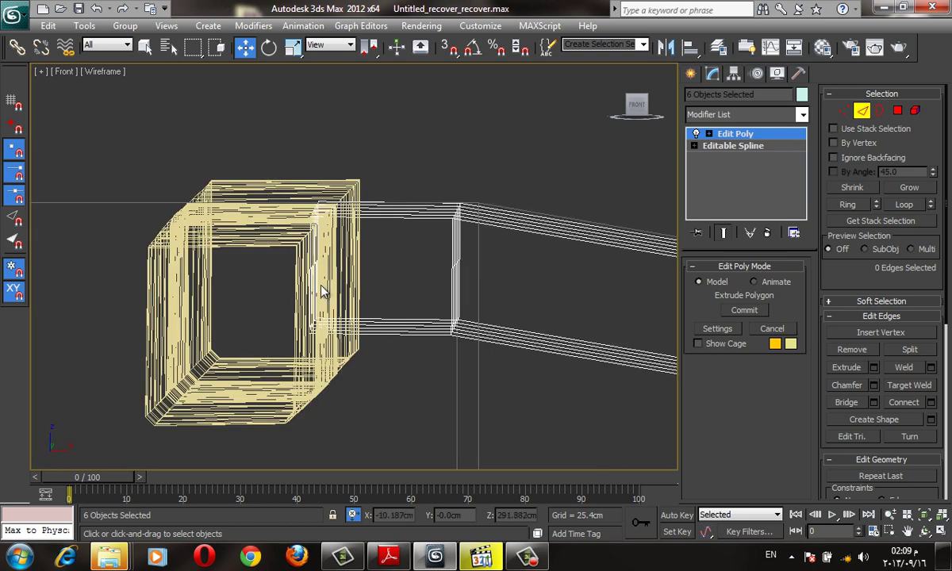
{"action": "left_click", "coordinate": [899, 111]}
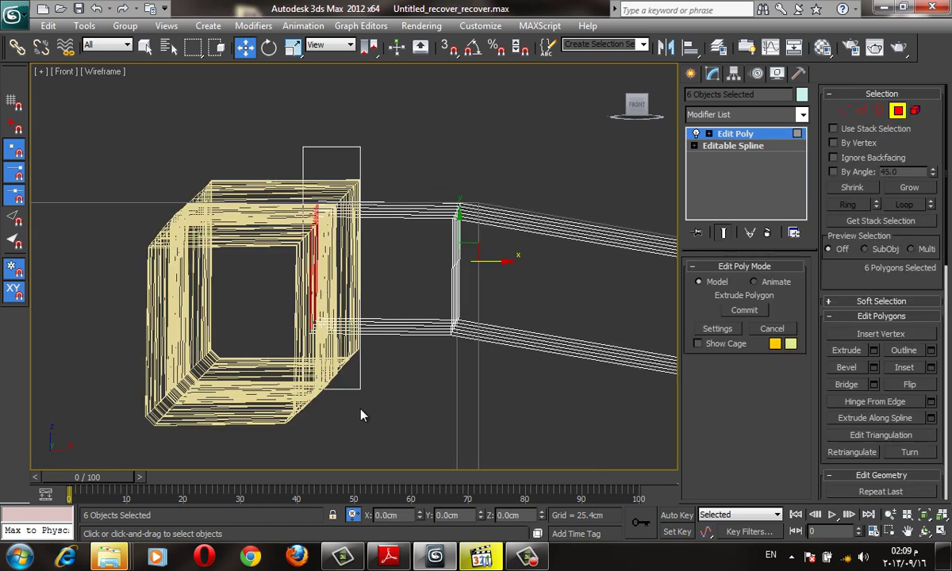
{"action": "left_click_drag", "start_coordinate": [326, 265], "coordinate": [583, 378]}
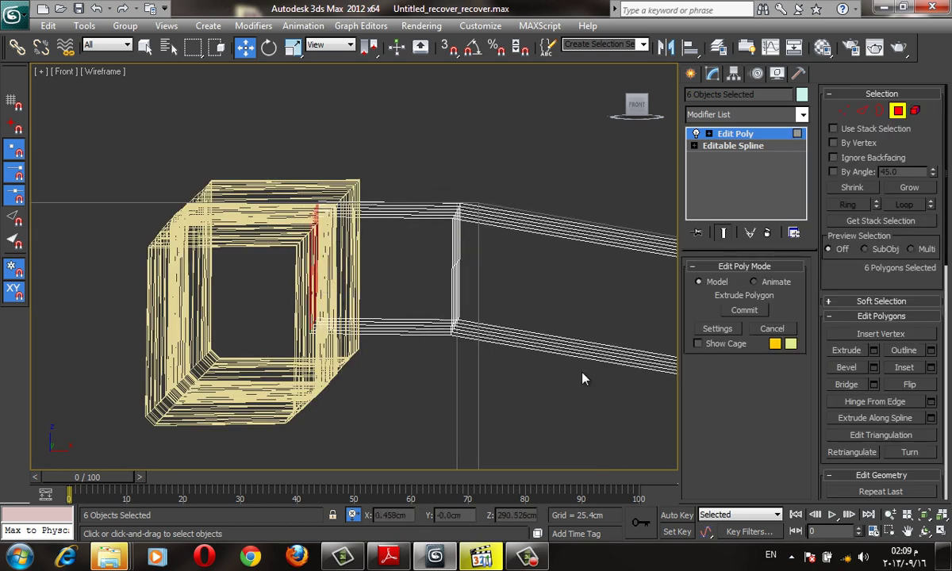
{"action": "left_click", "coordinate": [873, 350]}
{"action": "left_click", "coordinate": [364, 317]}
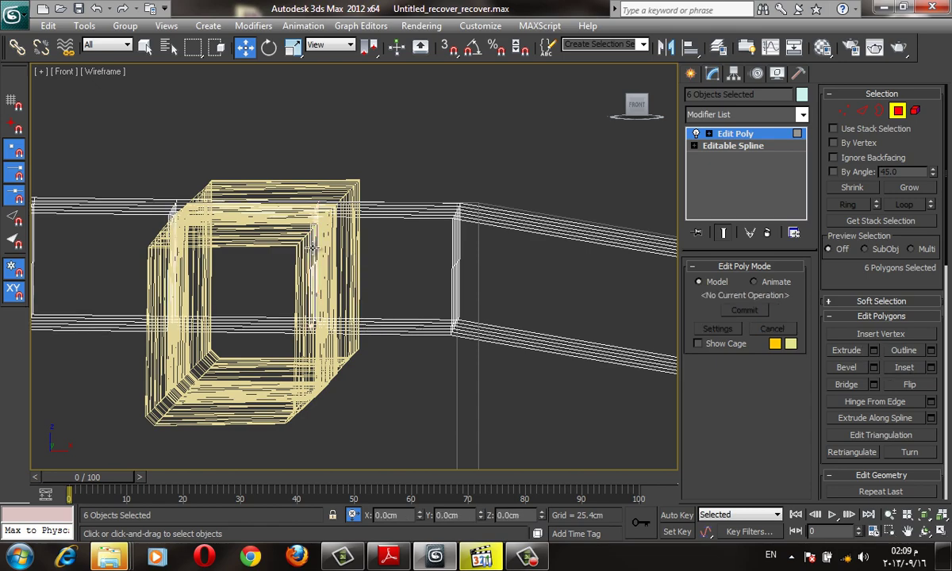
Check the extrusion in Perspective and Front views, undoing an accidental move of the end faces
{"action": "scroll", "coordinate": [357, 261], "scroll_direction": "down", "scroll_amount": 5}
{"action": "scroll", "coordinate": [356, 260], "scroll_direction": "down", "scroll_amount": 3}
{"action": "mouse_move", "coordinate": [356, 261]}
{"action": "middle_mouse_down", "text": "alt"}
{"action": "mouse_move", "coordinate": [387, 330]}
{"action": "mouse_move", "coordinate": [345, 231]}
{"action": "middle_mouse_up", "text": "alt"}
{"action": "key", "text": "p"}
{"action": "key", "text": "f"}
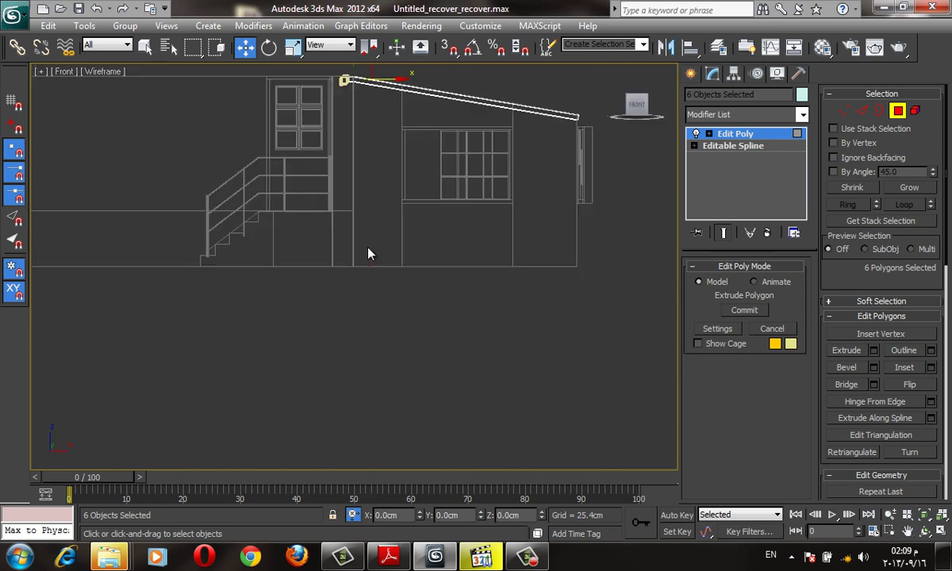
{"action": "key", "text": "F3"}
{"action": "scroll", "coordinate": [368, 250], "scroll_direction": "up", "scroll_amount": 8}
{"action": "scroll", "coordinate": [368, 249], "scroll_direction": "down", "scroll_amount": 5}
{"action": "scroll", "coordinate": [368, 246], "scroll_direction": "down", "scroll_amount": 3}
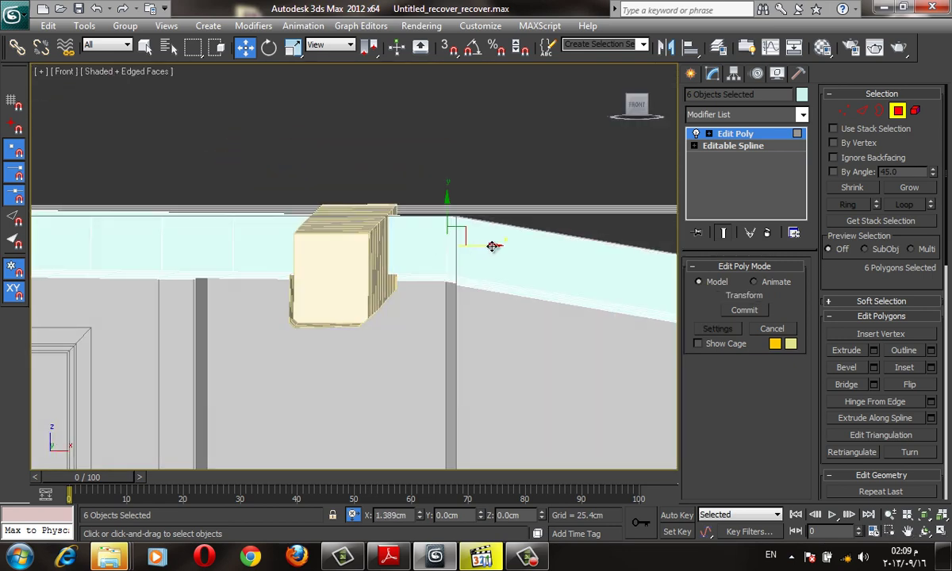
{"action": "left_click_drag", "start_coordinate": [495, 247], "coordinate": [501, 251]}
{"action": "key", "text": "shift+e"}
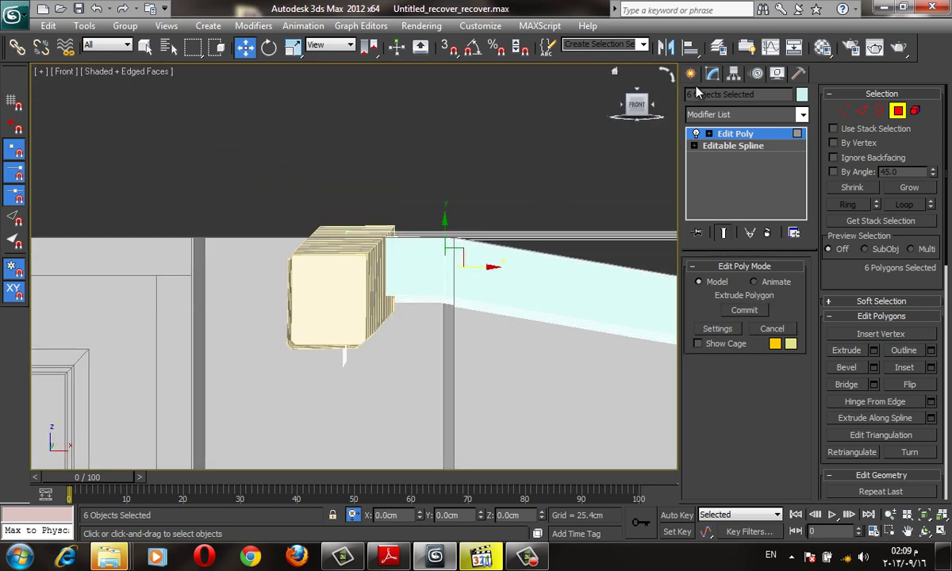
{"action": "scroll", "coordinate": [517, 214], "scroll_direction": "down", "scroll_amount": 3}
Orbit the Perspective view to inspect the roof beams, then return to wireframe Front view
{"action": "key", "text": "p"}
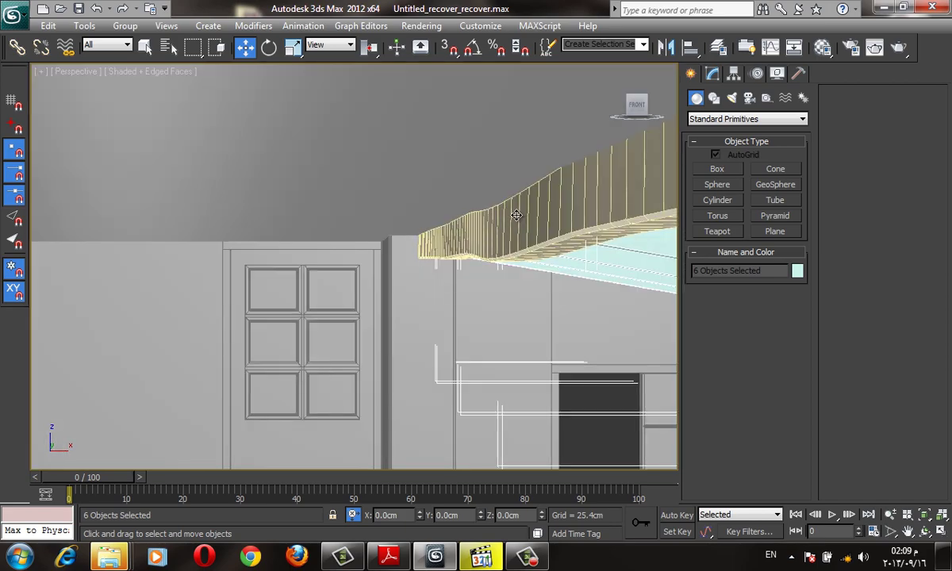
{"action": "scroll", "coordinate": [517, 216], "scroll_direction": "down", "scroll_amount": 5}
{"action": "mouse_move", "coordinate": [515, 230]}
{"action": "middle_mouse_down", "text": "alt"}
{"action": "mouse_move", "coordinate": [510, 185]}
{"action": "mouse_move", "coordinate": [432, 227]}
{"action": "mouse_move", "coordinate": [379, 208]}
{"action": "mouse_move", "coordinate": [396, 234]}
{"action": "mouse_move", "coordinate": [381, 254]}
{"action": "mouse_move", "coordinate": [361, 222]}
{"action": "mouse_move", "coordinate": [379, 250]}
{"action": "mouse_move", "coordinate": [396, 238]}
{"action": "mouse_move", "coordinate": [325, 282]}
{"action": "middle_mouse_up", "text": "alt"}
{"action": "key", "text": "F3"}
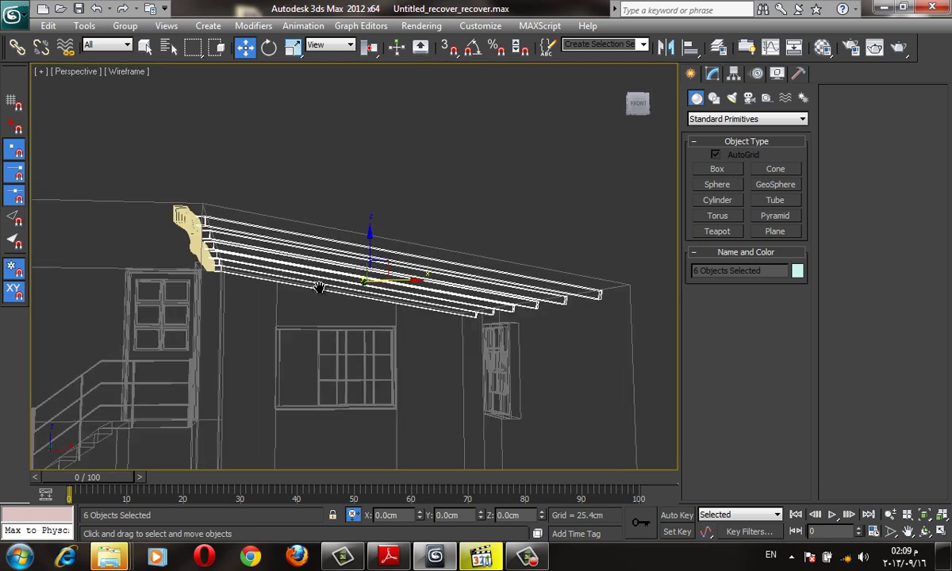
{"action": "key", "text": "f"}
{"action": "scroll", "coordinate": [337, 279], "scroll_direction": "up", "scroll_amount": 3}
{"action": "scroll", "coordinate": [373, 262], "scroll_direction": "up", "scroll_amount": 3}
In Polygon mode, box-select the six end faces at the beams' far ends
{"action": "scroll", "coordinate": [198, 234], "scroll_direction": "up", "scroll_amount": 2}
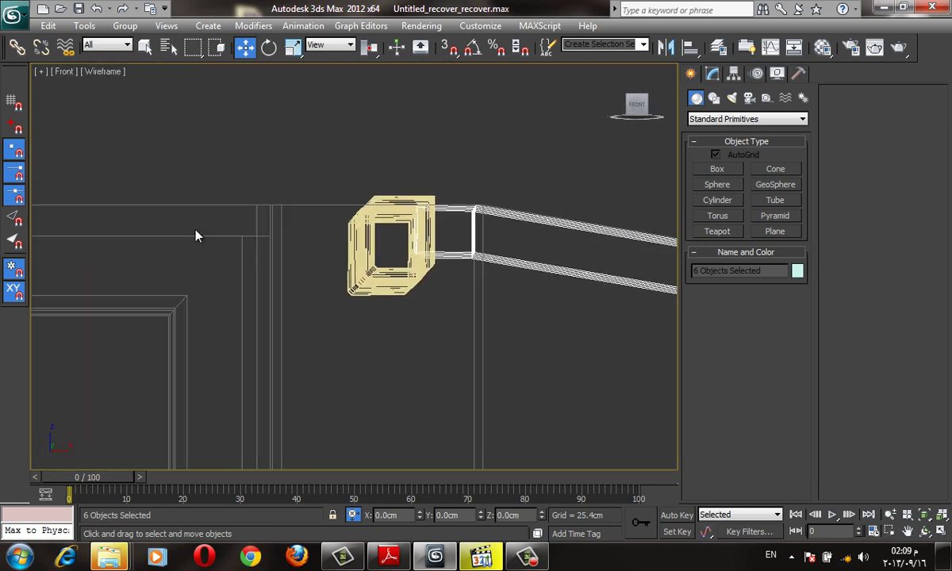
{"action": "scroll", "coordinate": [198, 234], "scroll_direction": "up", "scroll_amount": 2}
{"action": "left_click", "coordinate": [713, 74]}
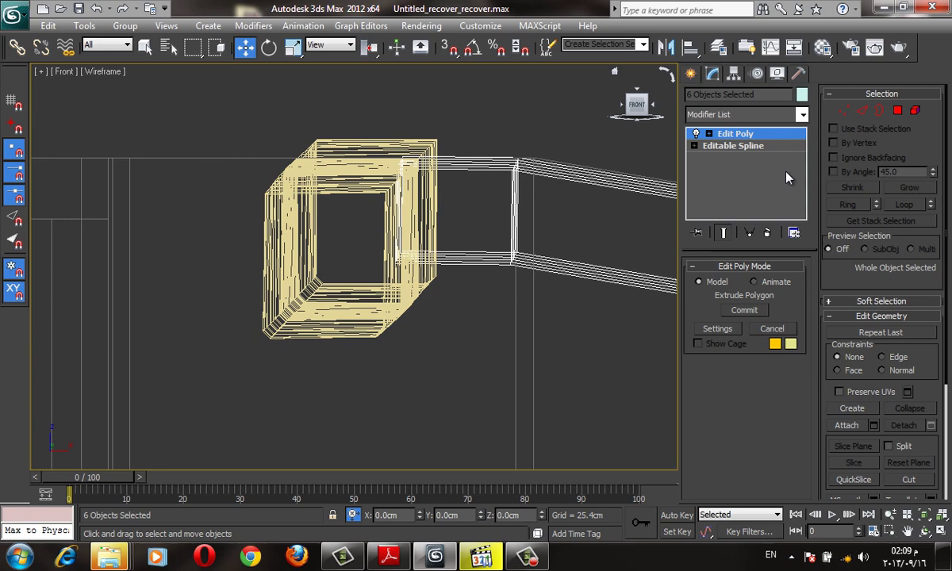
{"action": "left_click", "coordinate": [897, 110]}
{"action": "left_click", "coordinate": [485, 274]}
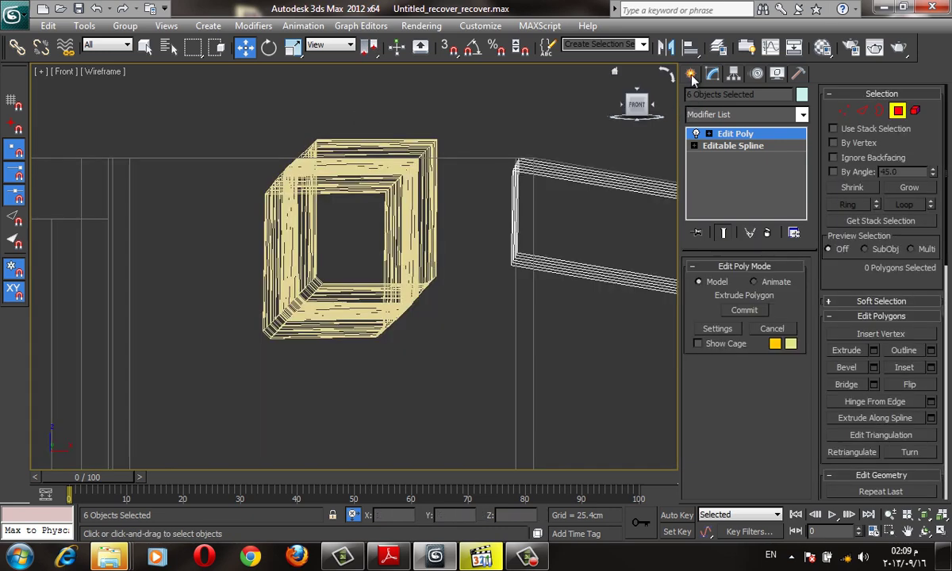
{"action": "left_click", "coordinate": [639, 107]}
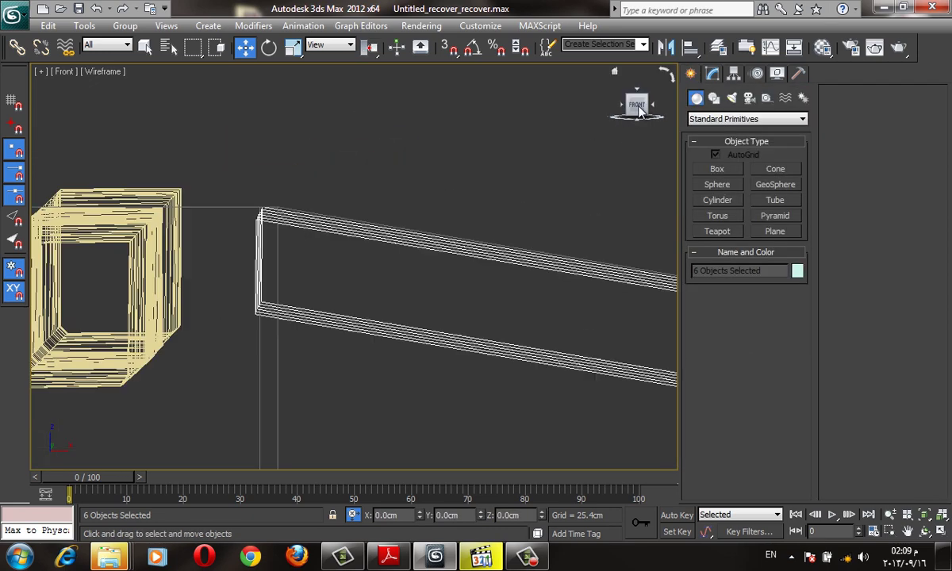
{"action": "left_click", "coordinate": [734, 74]}
{"action": "left_click", "coordinate": [713, 73]}
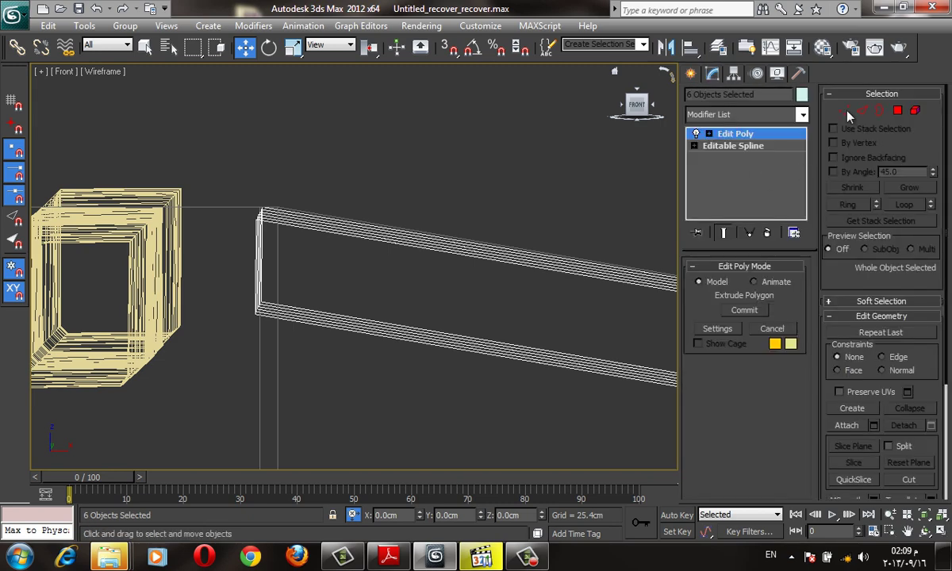
{"action": "left_click", "coordinate": [897, 110]}
{"action": "left_click_drag", "start_coordinate": [244, 153], "coordinate": [298, 298]}
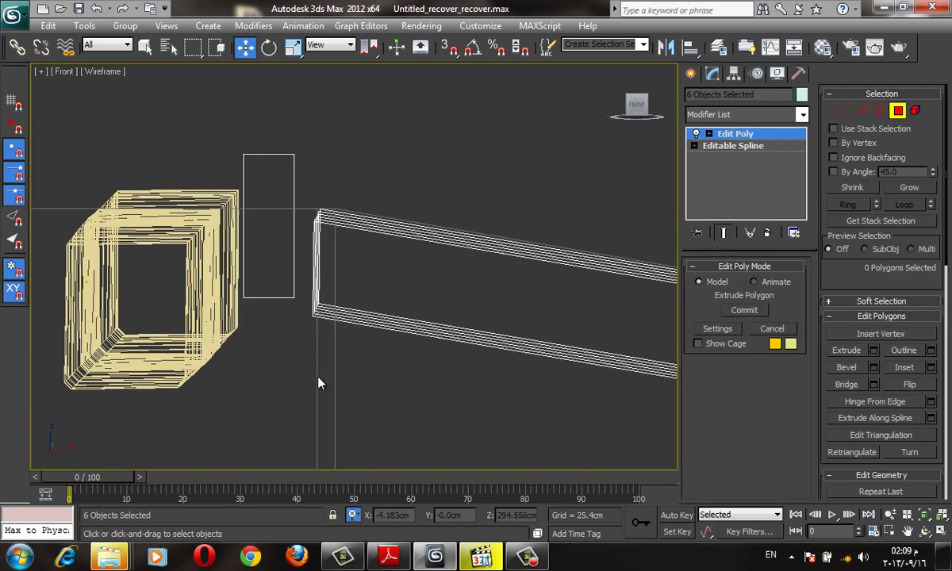
Extrude the six end faces 10.951 cm using Apply and Continue, then OK
{"action": "left_click", "coordinate": [875, 351]}
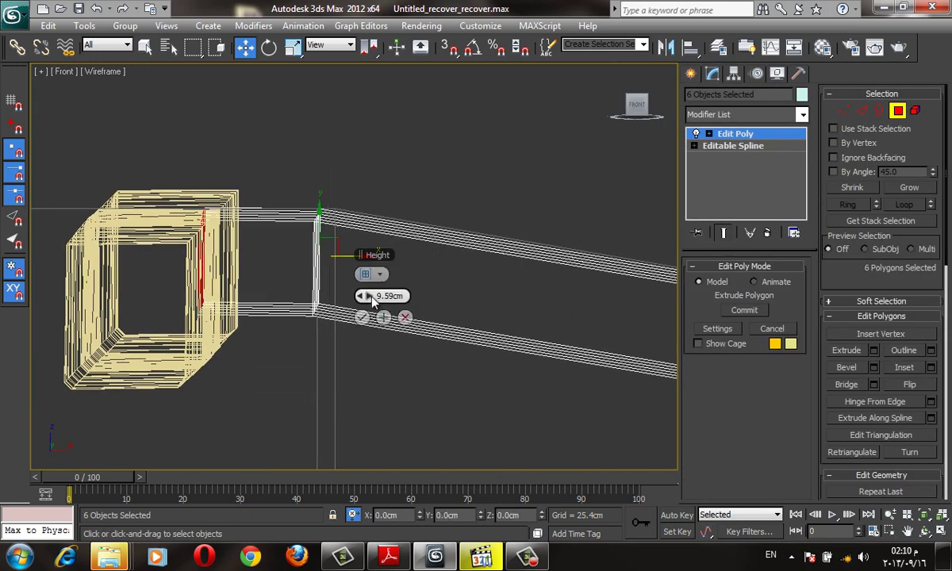
{"action": "right_click", "coordinate": [371, 297]}
{"action": "left_click_drag", "start_coordinate": [389, 296], "coordinate": [470, 294]}
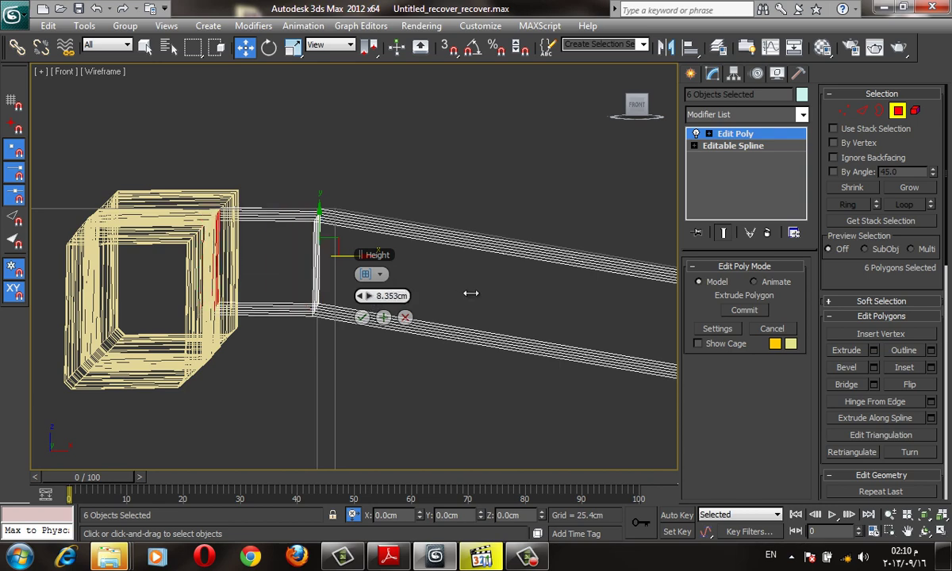
{"action": "left_click", "coordinate": [383, 317]}
{"action": "left_click", "coordinate": [362, 317]}
Leave polygon editing and orbit to inspect the lengthened beam ends
{"action": "mouse_move", "coordinate": [240, 363]}
{"action": "middle_mouse_down"}
{"action": "mouse_move", "coordinate": [352, 394]}
{"action": "mouse_move", "coordinate": [532, 315]}
{"action": "middle_mouse_up"}
{"action": "scroll", "coordinate": [353, 394], "scroll_direction": "down", "scroll_amount": 2}
{"action": "scroll", "coordinate": [352, 395], "scroll_direction": "down", "scroll_amount": 3}
{"action": "key", "text": "F3"}
{"action": "key", "text": "F3"}
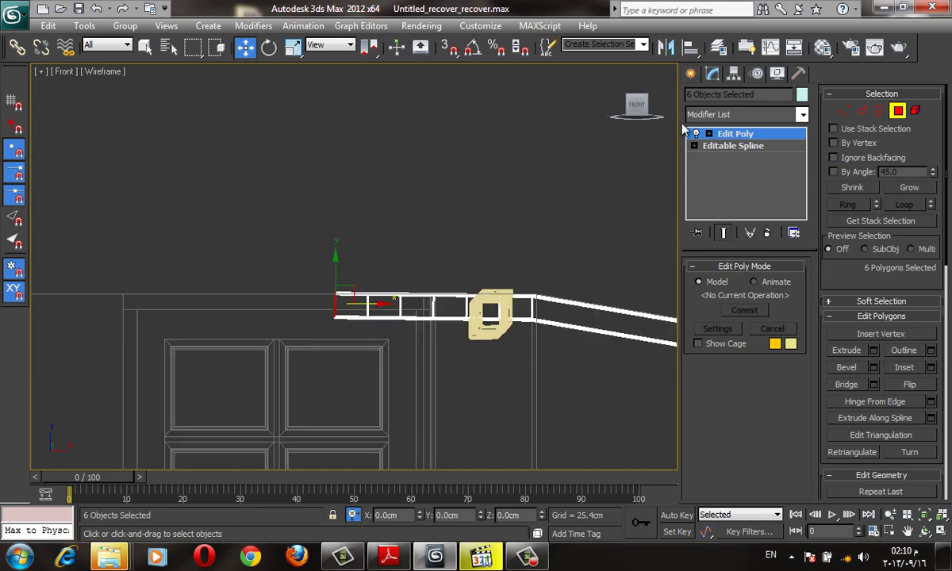
{"action": "left_click", "coordinate": [692, 73]}
{"action": "middle_click_drag", "start_coordinate": [524, 276], "coordinate": [527, 326], "text": "alt"}
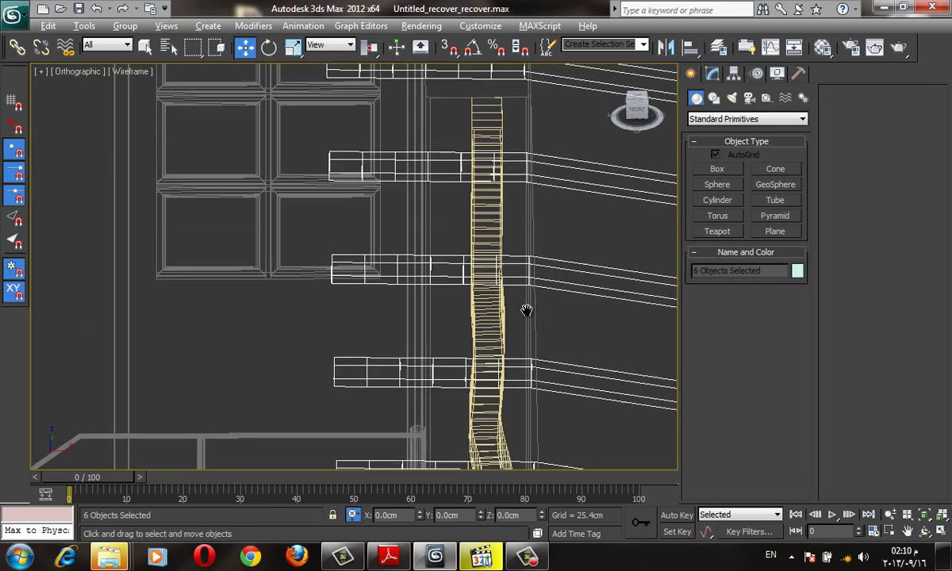
Select beam Shape005 and delete its surplus extruded end polygons
{"action": "key", "text": "p"}
{"action": "left_click", "coordinate": [527, 379]}
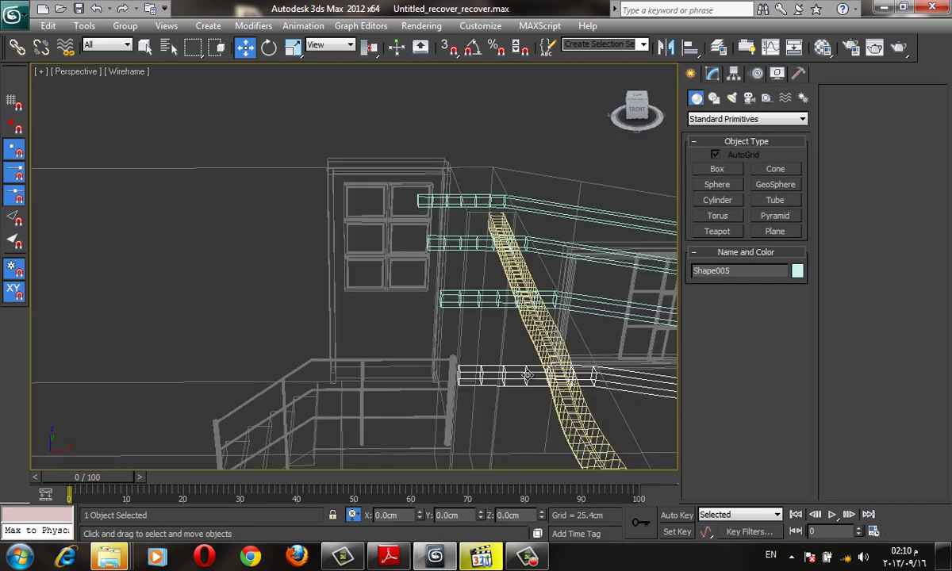
{"action": "key", "text": "f"}
{"action": "left_click", "coordinate": [713, 73]}
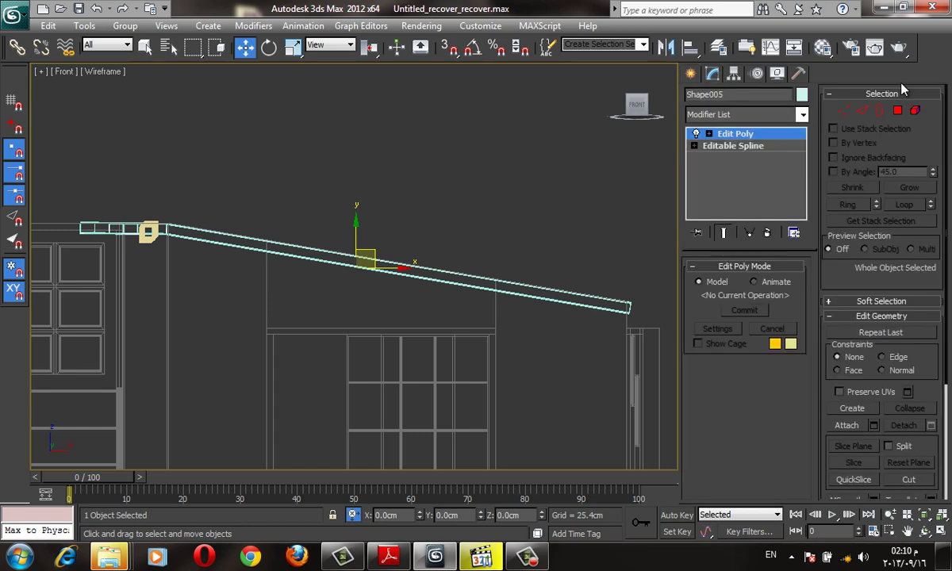
{"action": "left_click", "coordinate": [898, 110]}
{"action": "scroll", "coordinate": [304, 266], "scroll_direction": "up", "scroll_amount": 3}
{"action": "scroll", "coordinate": [378, 296], "scroll_direction": "up", "scroll_amount": 4}
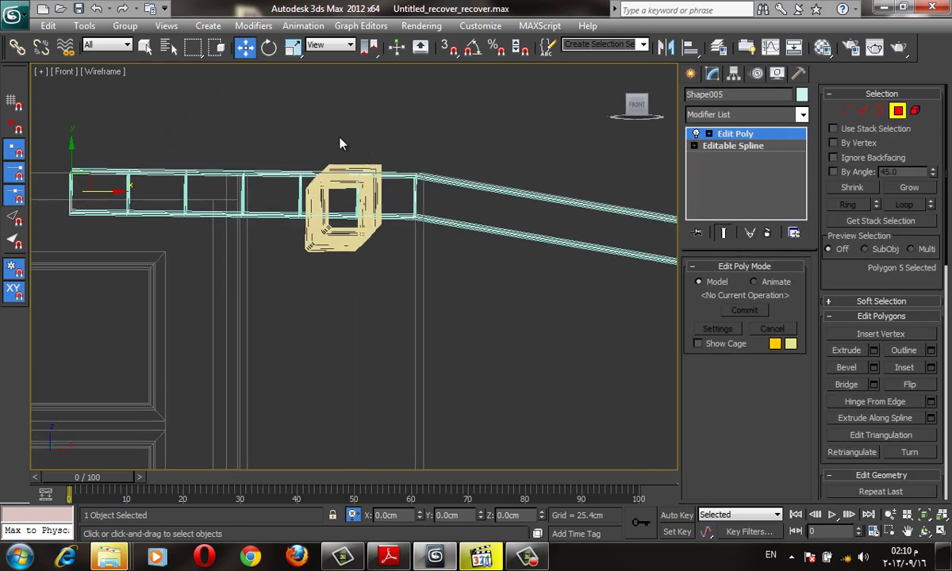
{"action": "left_click_drag", "start_coordinate": [339, 143], "coordinate": [5, 314]}
{"action": "key", "text": "Delete"}
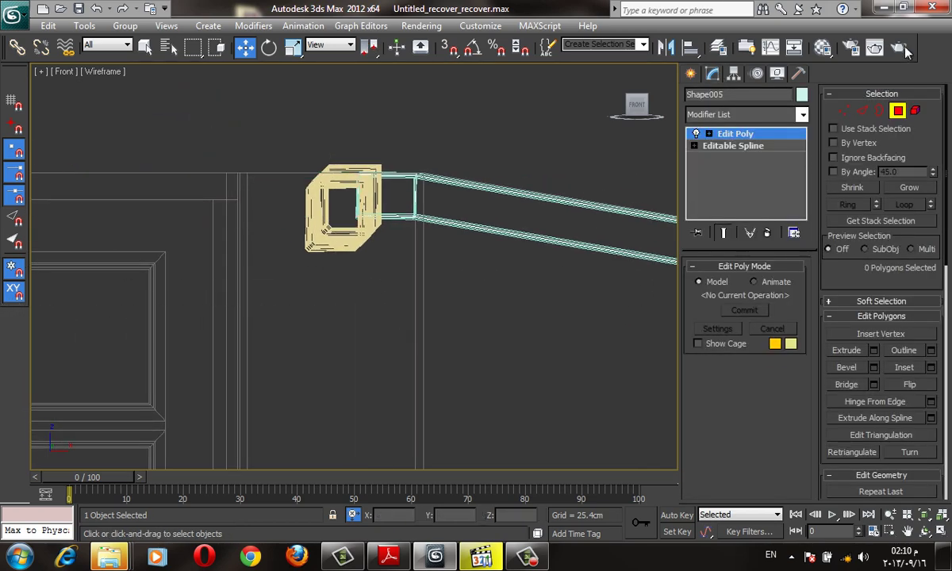
Check the open border at Shape005's end, then return to polygon editing
{"action": "key", "text": "3"}
{"action": "left_click", "coordinate": [414, 196]}
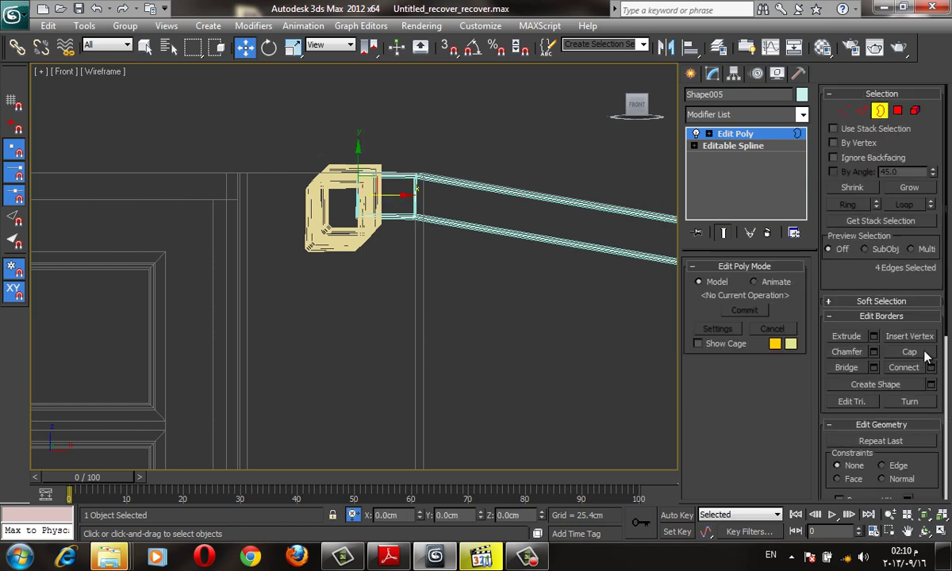
{"action": "left_click", "coordinate": [691, 74]}
{"action": "scroll", "coordinate": [461, 230], "scroll_direction": "up", "scroll_amount": 3}
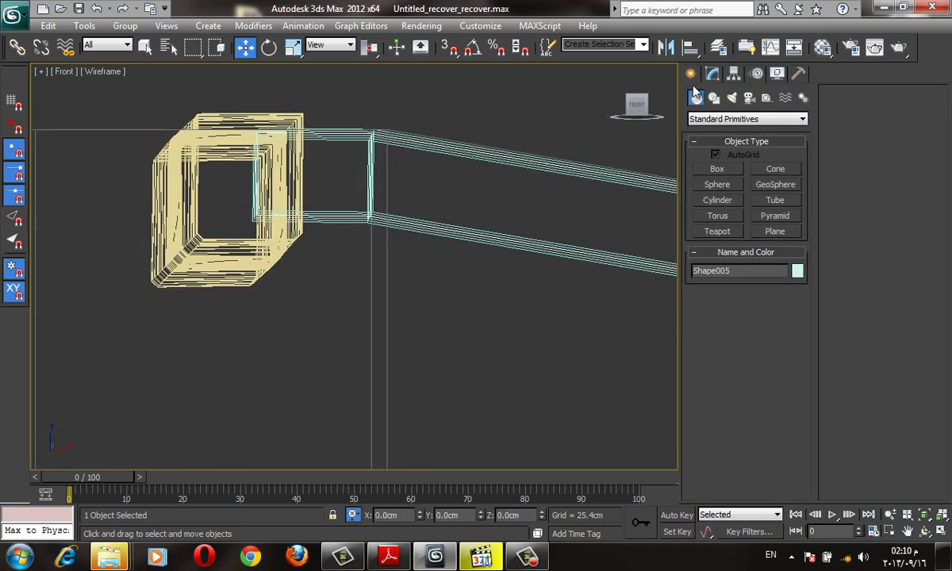
{"action": "left_click", "coordinate": [716, 75]}
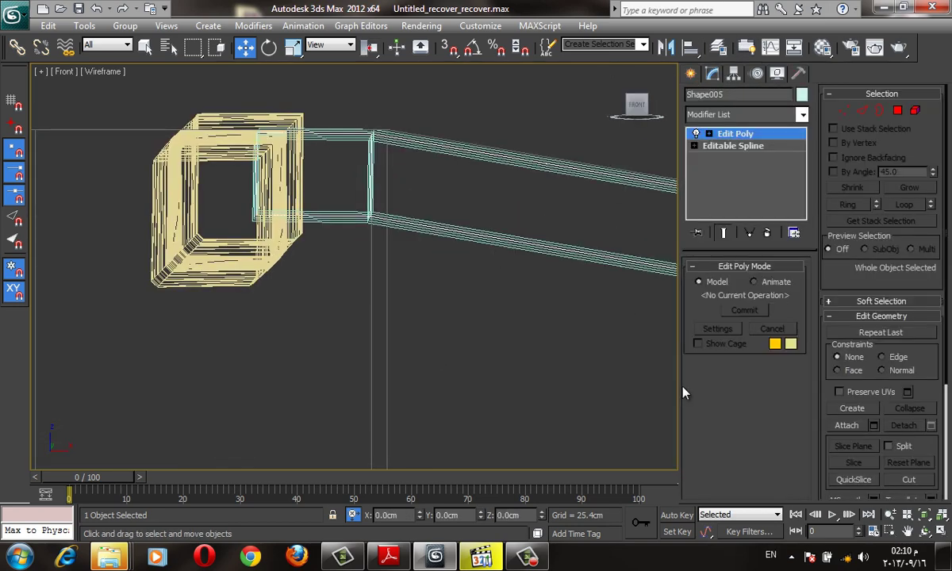
{"action": "left_click", "coordinate": [898, 111]}
Select Shape005's end face and snap it flush onto the box corner
{"action": "scroll", "coordinate": [244, 174], "scroll_direction": "up", "scroll_amount": 2}
{"action": "left_click_drag", "start_coordinate": [248, 132], "coordinate": [345, 442]}
{"action": "scroll", "coordinate": [310, 211], "scroll_direction": "up", "scroll_amount": 3}
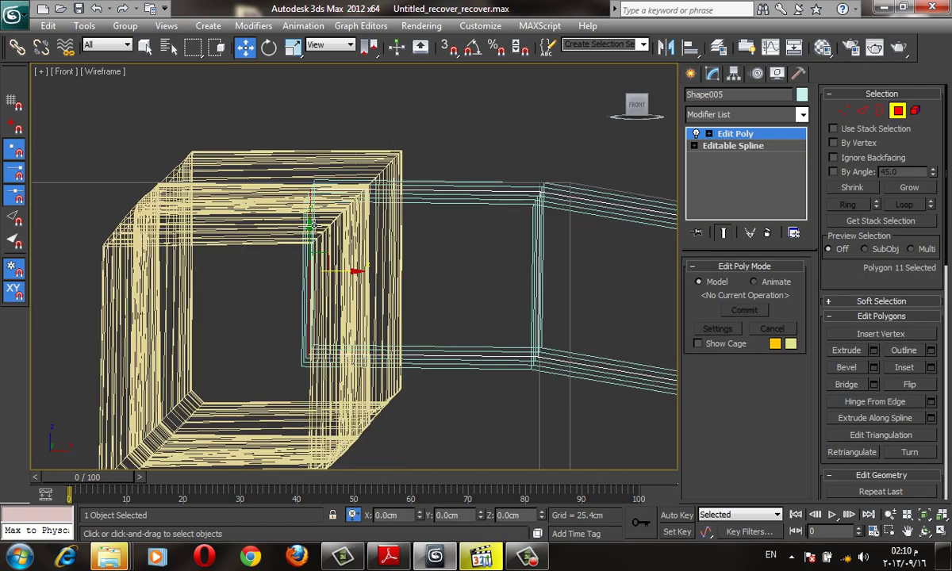
{"action": "mouse_move", "coordinate": [324, 266]}
{"action": "left_mouse_down"}
{"action": "mouse_move", "coordinate": [324, 252]}
{"action": "mouse_move", "coordinate": [395, 191]}
{"action": "left_mouse_up"}
{"action": "middle_click_drag", "start_coordinate": [395, 191], "coordinate": [325, 195]}
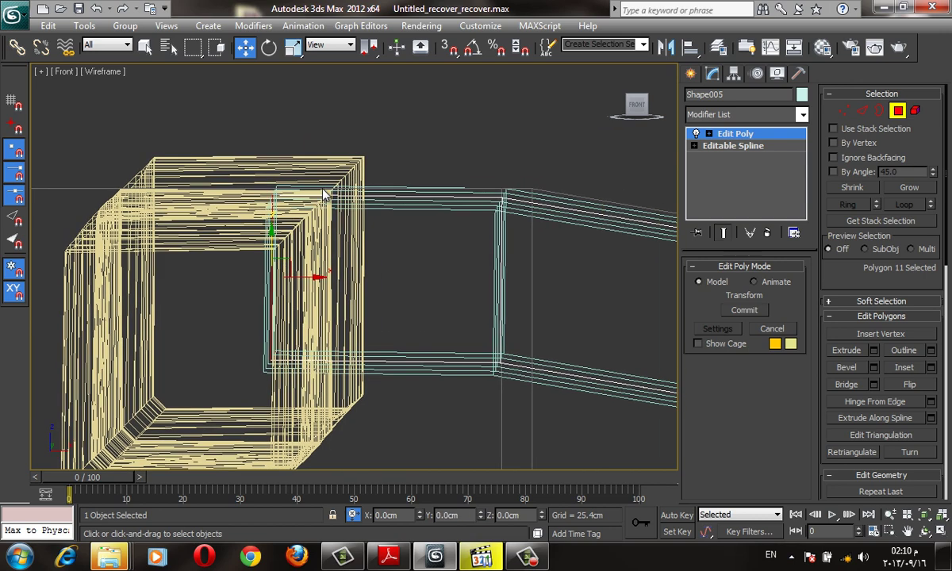
{"action": "left_click_drag", "start_coordinate": [269, 194], "coordinate": [501, 191]}
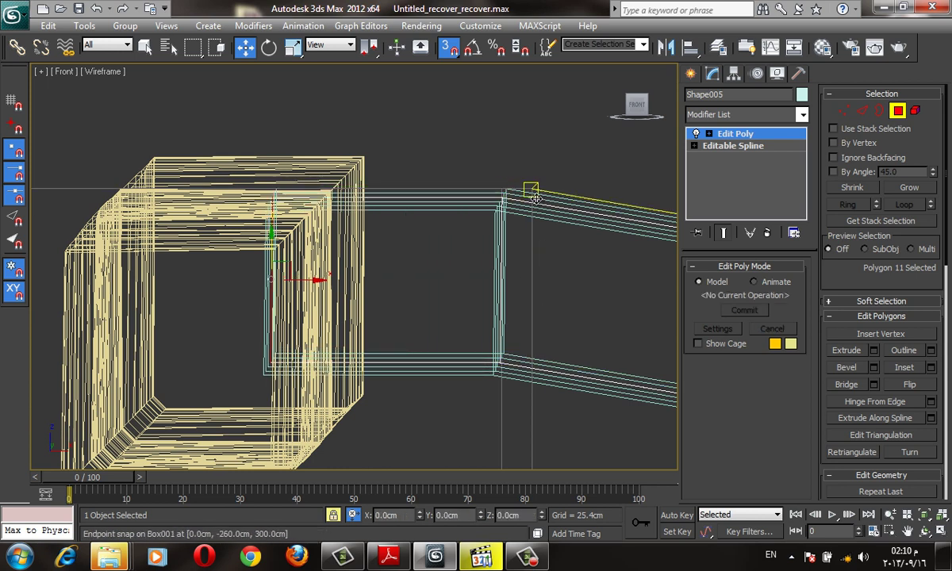
Finish editing and inspect the beams from below in shaded view
{"action": "left_click", "coordinate": [690, 73]}
{"action": "key", "text": "F3"}
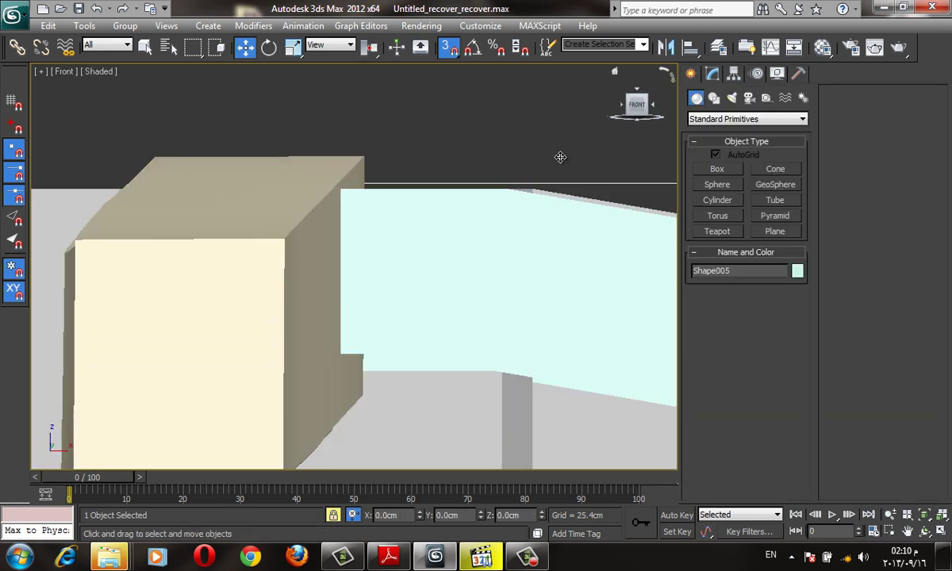
{"action": "scroll", "coordinate": [552, 181], "scroll_direction": "down", "scroll_amount": 5}
{"action": "scroll", "coordinate": [553, 186], "scroll_direction": "down", "scroll_amount": 2}
{"action": "mouse_move", "coordinate": [551, 187]}
{"action": "middle_mouse_down", "text": "alt"}
{"action": "mouse_move", "coordinate": [530, 185]}
{"action": "mouse_move", "coordinate": [586, 144]}
{"action": "mouse_move", "coordinate": [542, 171]}
{"action": "mouse_move", "coordinate": [476, 240]}
{"action": "middle_mouse_up", "text": "alt"}
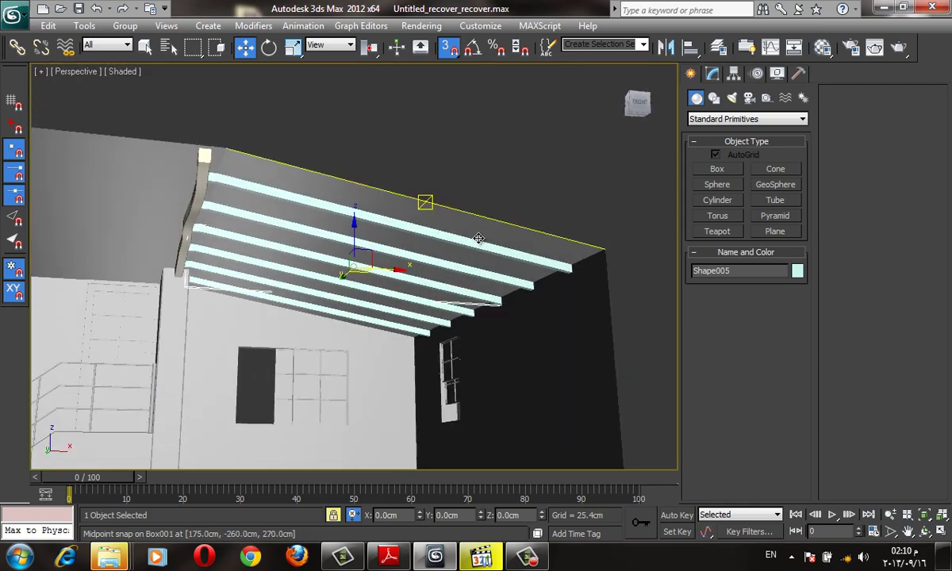
{"action": "key", "text": "F3"}
{"action": "mouse_move", "coordinate": [399, 226]}
{"action": "middle_mouse_down"}
{"action": "mouse_move", "coordinate": [373, 338]}
{"action": "mouse_move", "coordinate": [404, 286]}
{"action": "mouse_move", "coordinate": [599, 257]}
{"action": "middle_mouse_up"}
Clone the lower sloped beam Shape003 as a Copy named Shape009
{"action": "left_click", "coordinate": [451, 317]}
{"action": "key", "text": "f"}
{"action": "key", "text": "z"}
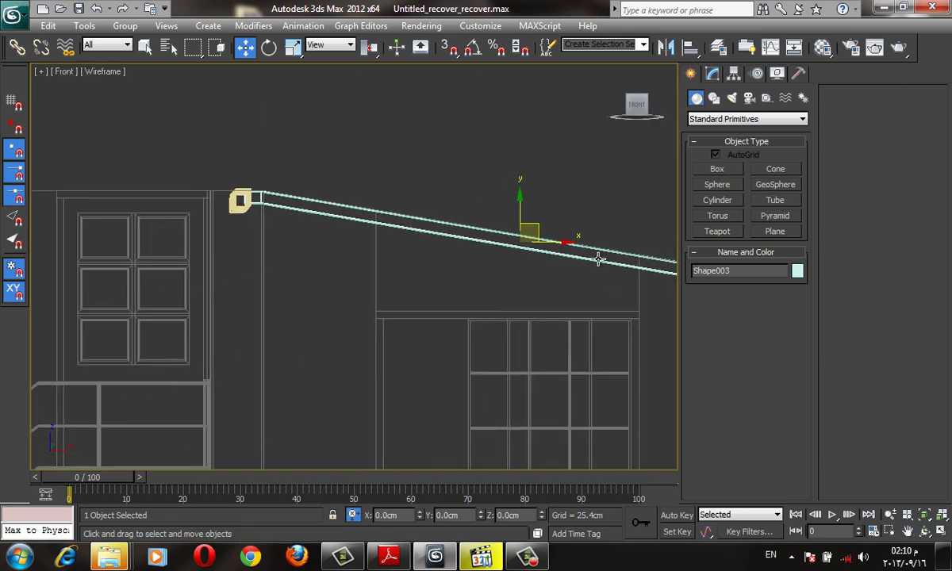
{"action": "left_click_drag", "start_coordinate": [545, 232], "coordinate": [159, 279], "text": "shift"}
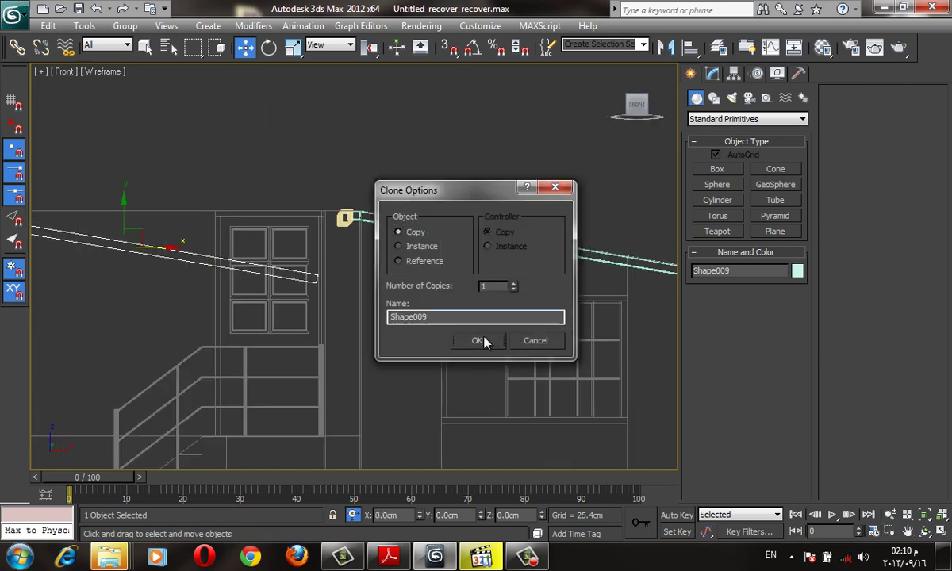
{"action": "left_click", "coordinate": [477, 340]}
{"action": "middle_click_drag", "start_coordinate": [432, 264], "coordinate": [633, 277]}
Open Shape009's Editable Spline at Vertex level
{"action": "left_click", "coordinate": [713, 73]}
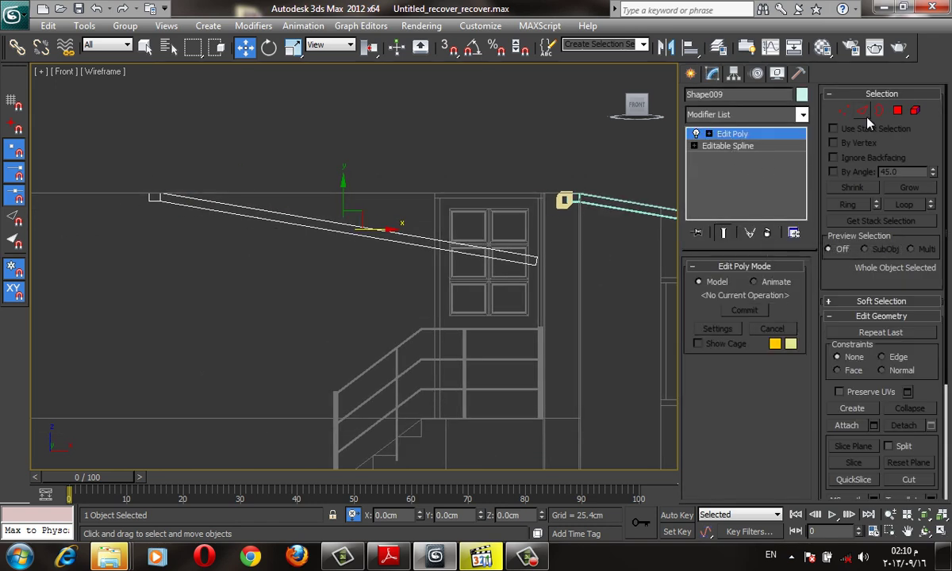
{"action": "left_click_drag", "start_coordinate": [88, 143], "coordinate": [249, 312]}
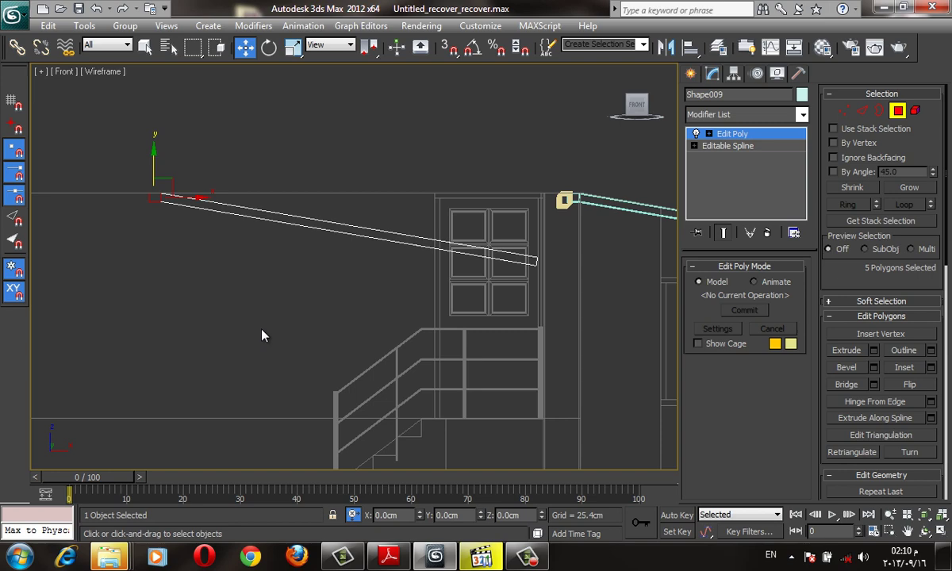
{"action": "left_click", "coordinate": [261, 332]}
{"action": "left_click", "coordinate": [692, 74]}
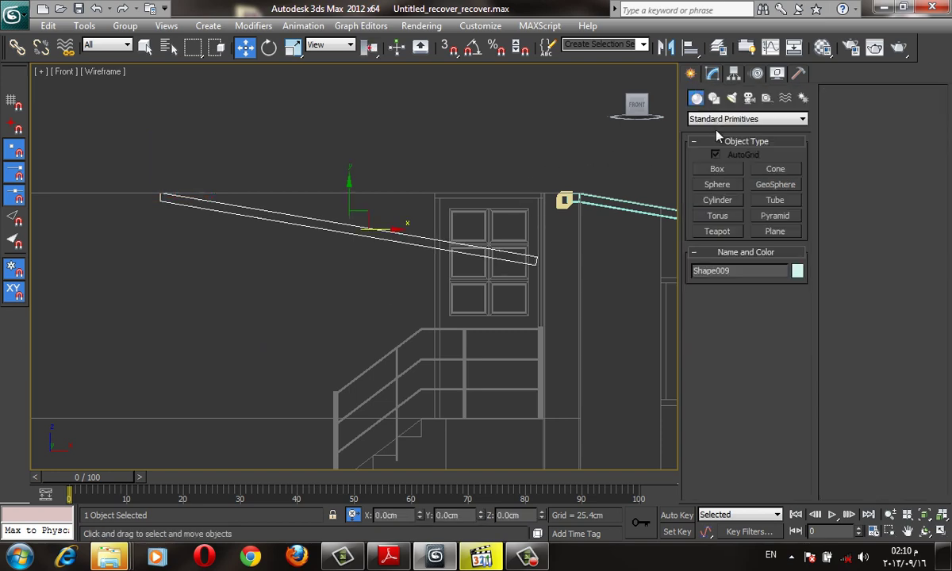
{"action": "left_click", "coordinate": [713, 73]}
{"action": "left_click", "coordinate": [727, 145]}
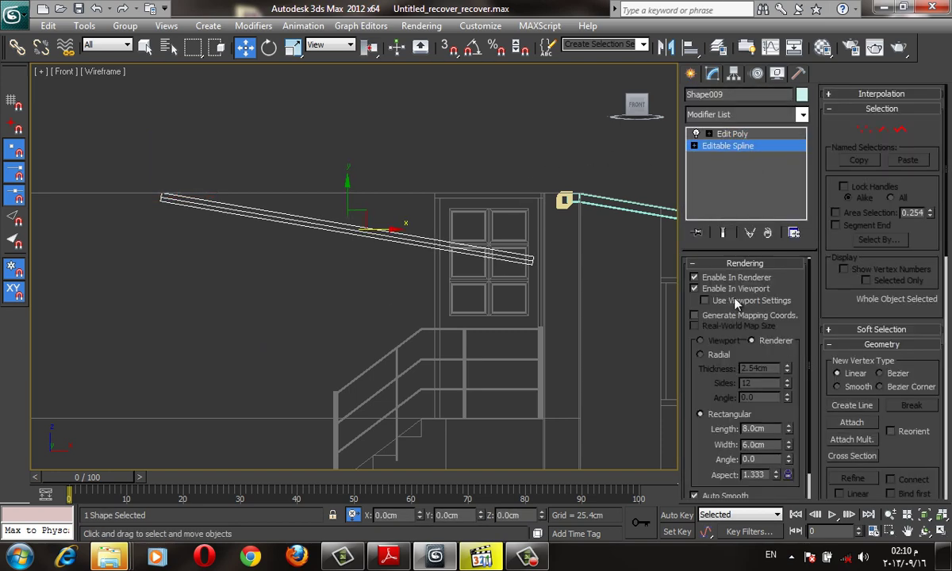
{"action": "left_click", "coordinate": [864, 129]}
Snap Shape009's right-end vertex up to ceiling height at the yellow block
{"action": "middle_click_drag", "start_coordinate": [396, 238], "coordinate": [324, 273]}
{"action": "left_click", "coordinate": [458, 294]}
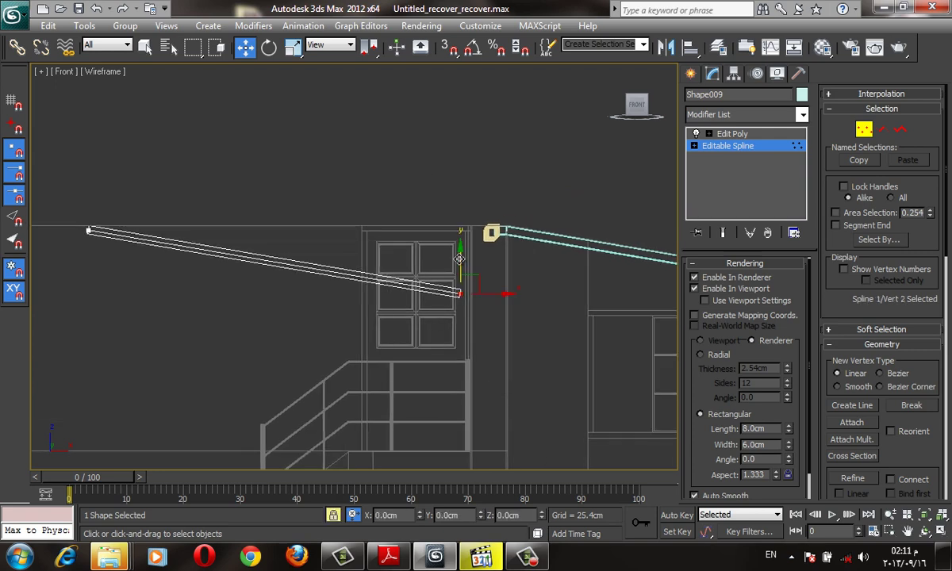
{"action": "key", "text": "s"}
{"action": "left_click_drag", "start_coordinate": [456, 294], "coordinate": [370, 178]}
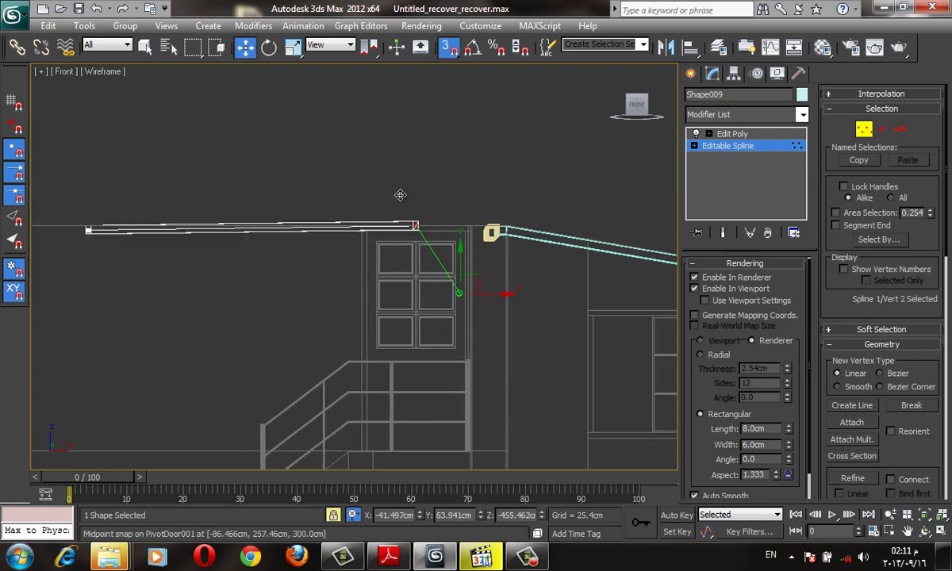
{"action": "right_click", "coordinate": [370, 177]}
{"action": "middle_click_drag", "start_coordinate": [481, 284], "coordinate": [643, 323]}
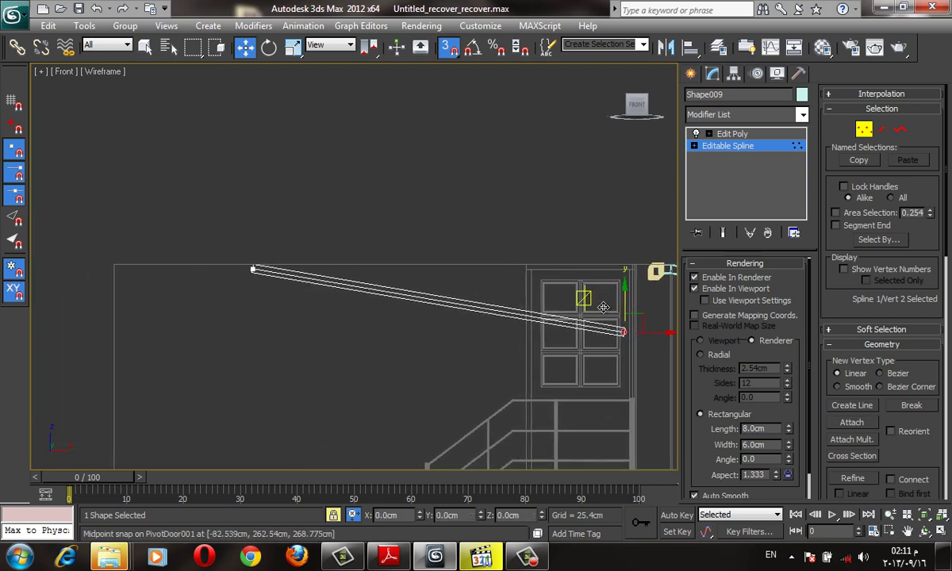
{"action": "left_click_drag", "start_coordinate": [643, 324], "coordinate": [256, 259]}
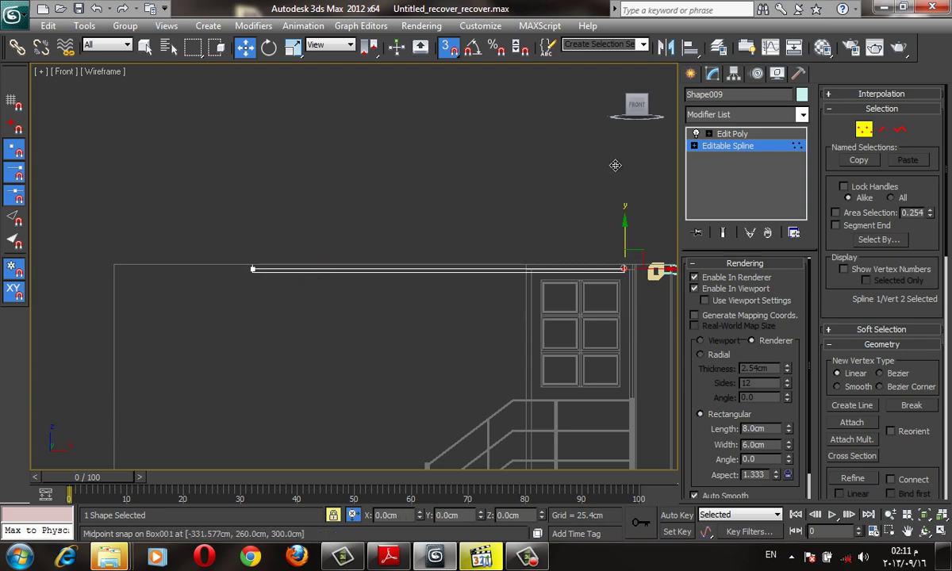
Exit vertex editing and frame the level beam in the Top view
{"action": "left_click", "coordinate": [691, 73]}
{"action": "key", "text": "t"}
{"action": "scroll", "coordinate": [448, 308], "scroll_direction": "down", "scroll_amount": 3}
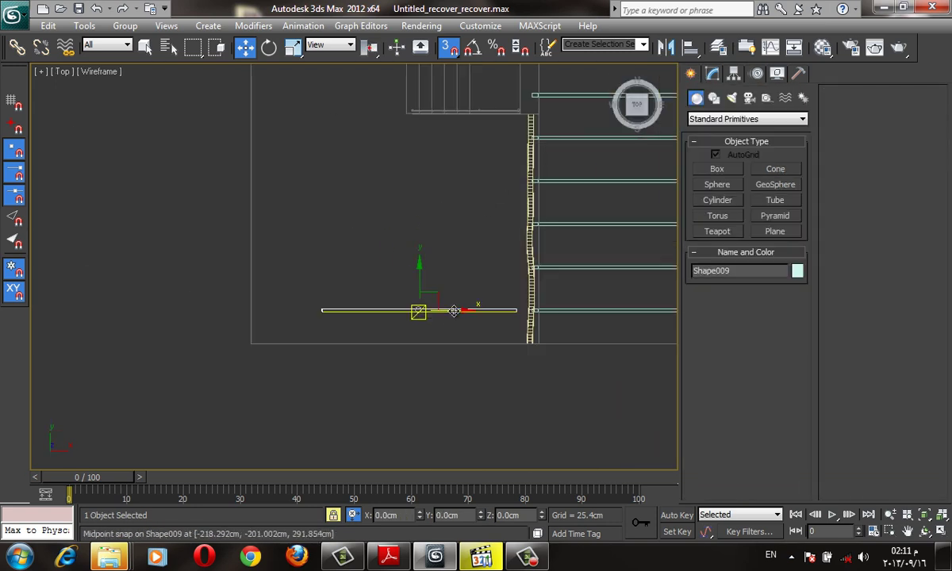
{"action": "scroll", "coordinate": [340, 297], "scroll_direction": "up", "scroll_amount": 3}
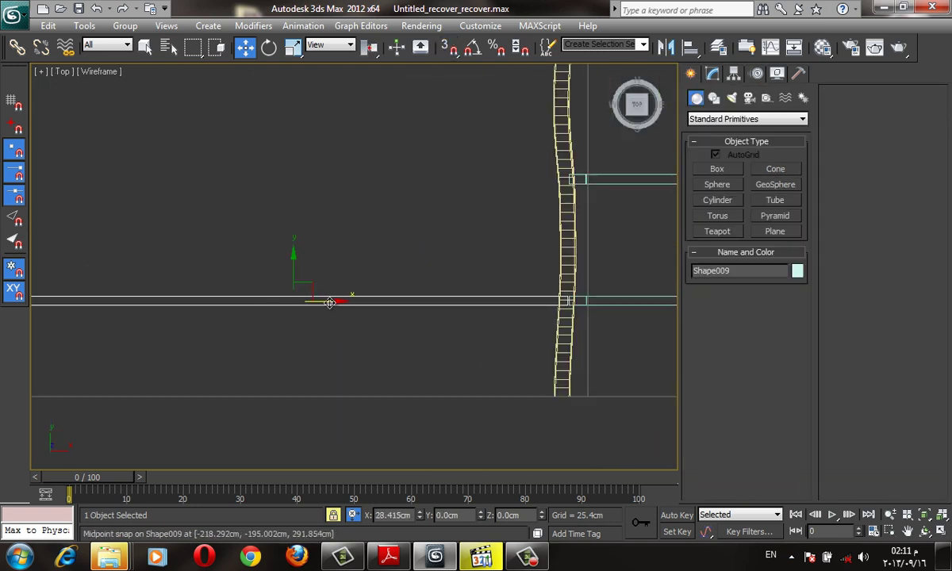
{"action": "middle_click_drag", "start_coordinate": [408, 346], "coordinate": [338, 342]}
{"action": "middle_click_drag", "start_coordinate": [256, 307], "coordinate": [187, 288]}
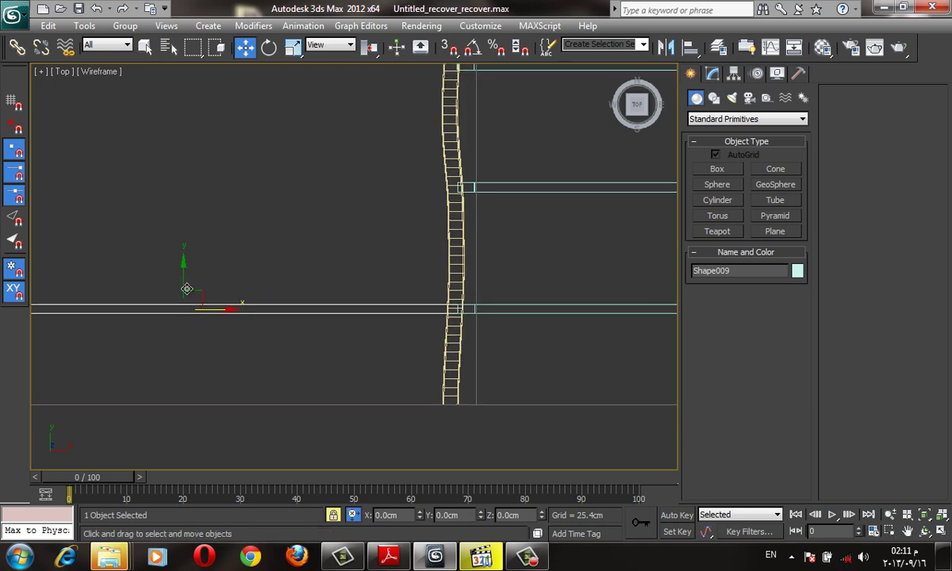
{"action": "middle_click_drag", "start_coordinate": [491, 328], "coordinate": [475, 360]}
Clone the level beam as four Instance copies along the ceiling, up to Shape014
{"action": "key", "text": "s"}
{"action": "left_click", "coordinate": [458, 349]}
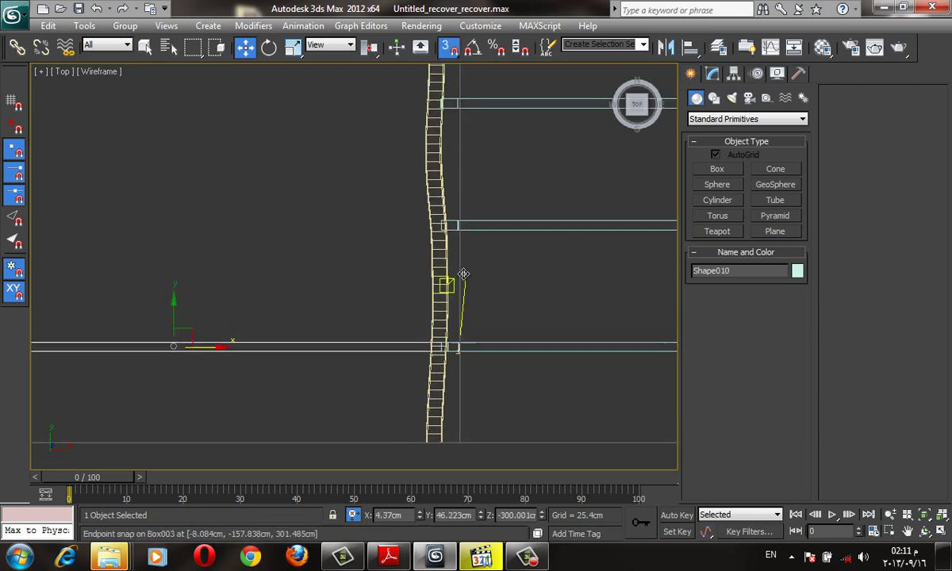
{"action": "right_click", "coordinate": [454, 302]}
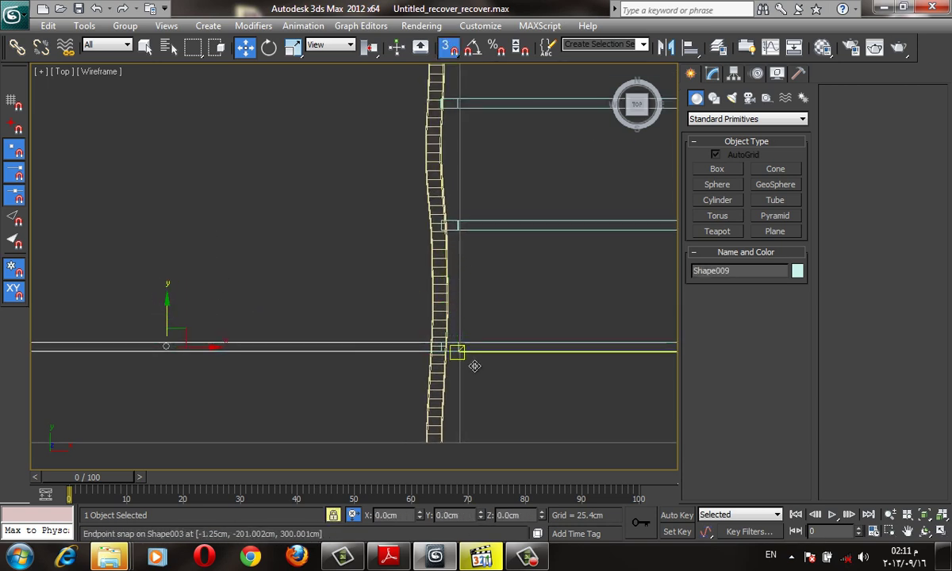
{"action": "left_click", "coordinate": [458, 349]}
{"action": "left_click_drag", "start_coordinate": [459, 241], "coordinate": [459, 227], "text": "shift"}
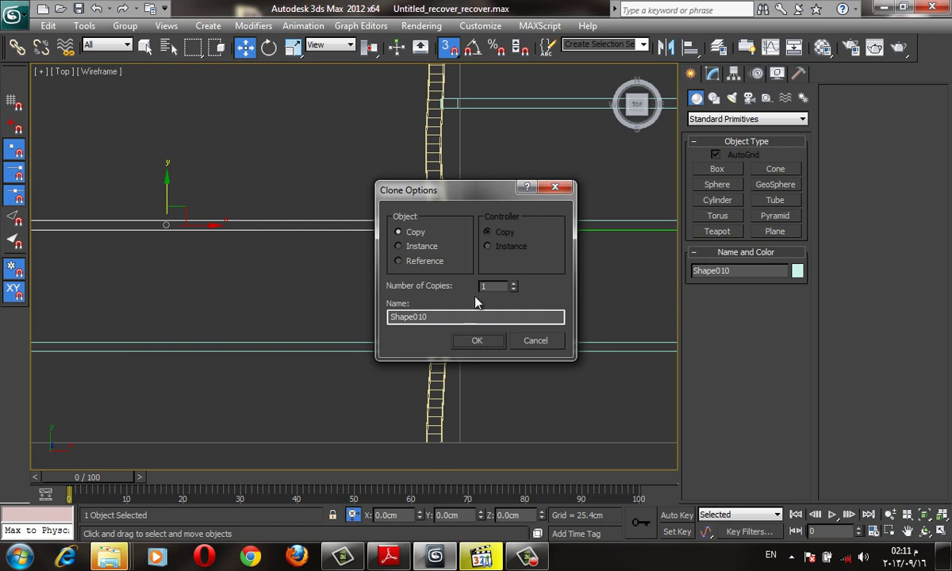
{"action": "left_click", "coordinate": [422, 246]}
{"action": "left_click", "coordinate": [477, 341]}
{"action": "scroll", "coordinate": [459, 329], "scroll_direction": "down", "scroll_amount": 3}
{"action": "scroll", "coordinate": [438, 280], "scroll_direction": "down", "scroll_amount": 2}
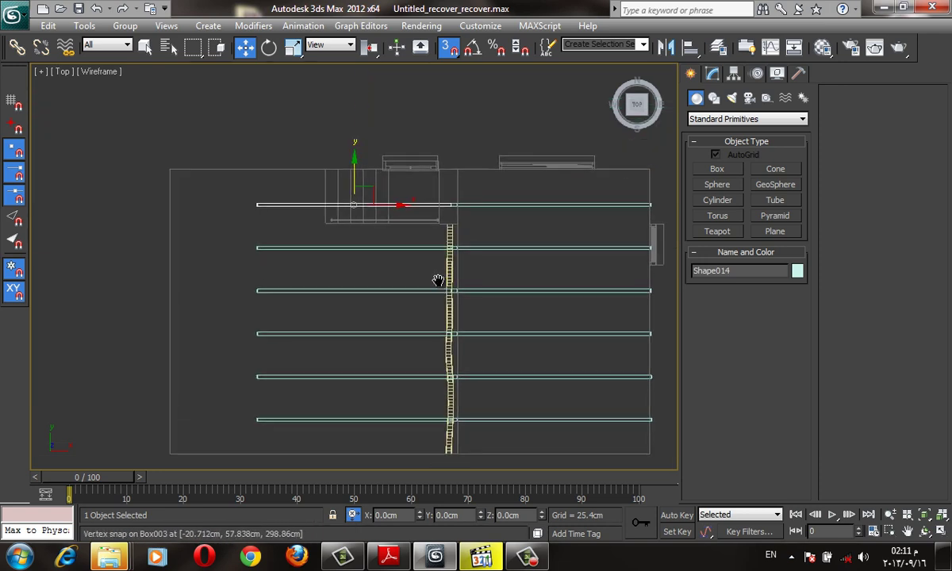
Orbit and zoom in the shaded Perspective view to inspect the ceiling beams
{"action": "scroll", "coordinate": [442, 280], "scroll_direction": "down", "scroll_amount": 3}
{"action": "key", "text": "p"}
{"action": "key", "text": "c"}
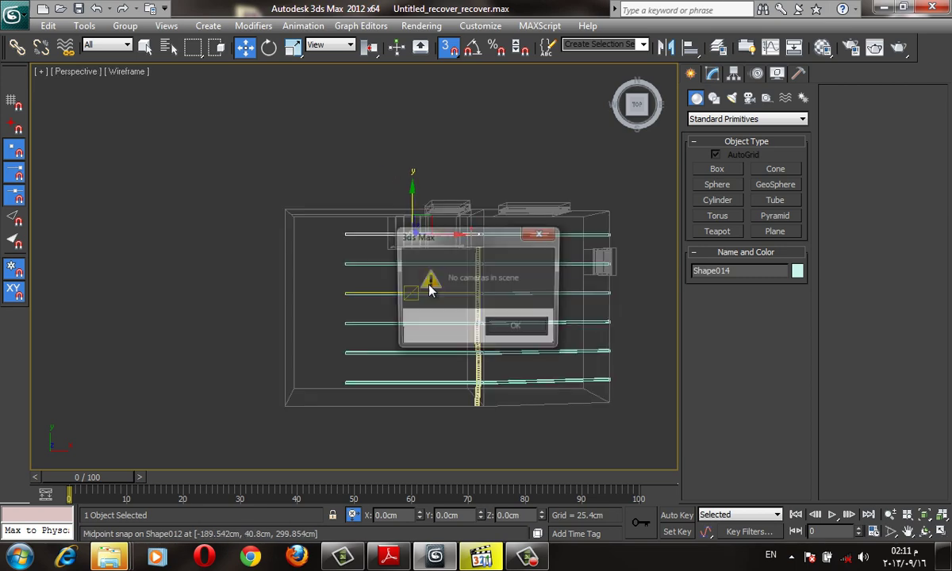
{"action": "left_click", "coordinate": [515, 326]}
{"action": "middle_click_drag", "start_coordinate": [436, 341], "coordinate": [453, 208], "text": "alt"}
{"action": "key", "text": "F3"}
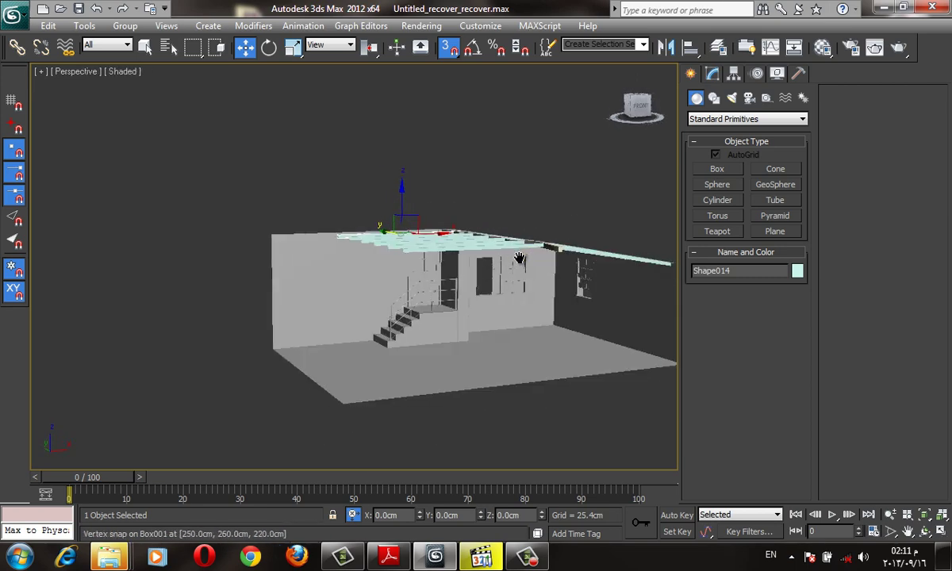
{"action": "scroll", "coordinate": [519, 259], "scroll_direction": "up", "scroll_amount": 3}
{"action": "scroll", "coordinate": [346, 277], "scroll_direction": "up", "scroll_amount": 3}
{"action": "scroll", "coordinate": [391, 244], "scroll_direction": "up", "scroll_amount": 2}
{"action": "scroll", "coordinate": [385, 283], "scroll_direction": "up", "scroll_amount": 1}
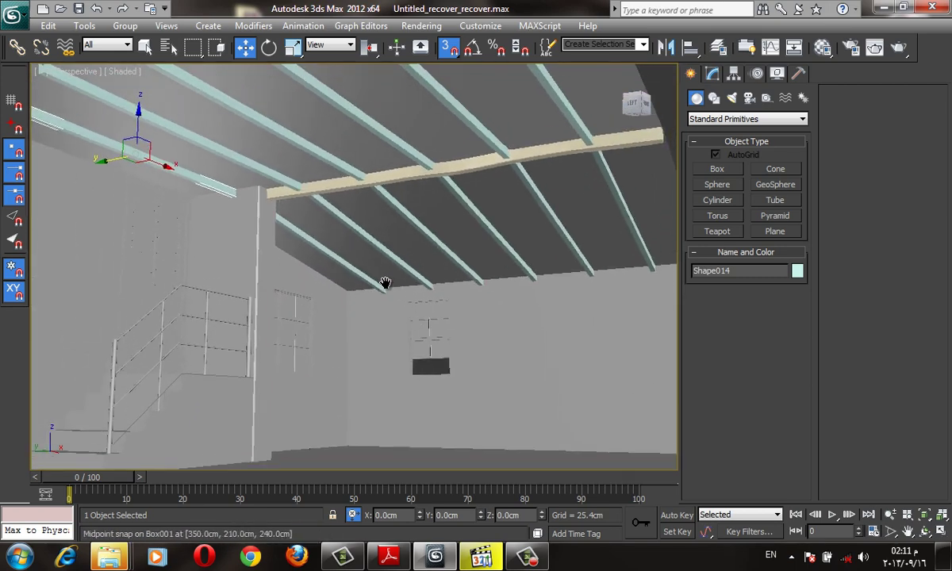
{"action": "middle_click_drag", "start_coordinate": [385, 284], "coordinate": [312, 291]}
{"action": "scroll", "coordinate": [386, 296], "scroll_direction": "down", "scroll_amount": 5}
In the wireframe Front view, window-select all 11 roof beams
{"action": "key", "text": "f"}
{"action": "key", "text": "F3"}
{"action": "scroll", "coordinate": [255, 280], "scroll_direction": "down", "scroll_amount": 3}
{"action": "left_click_drag", "start_coordinate": [230, 262], "coordinate": [665, 336]}
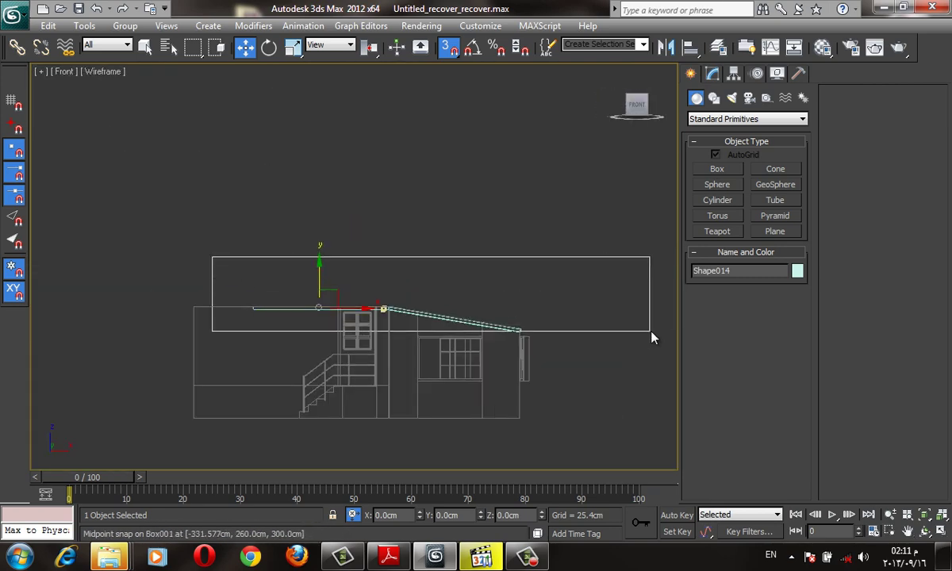
{"action": "scroll", "coordinate": [371, 316], "scroll_direction": "up", "scroll_amount": 4}
{"action": "scroll", "coordinate": [539, 295], "scroll_direction": "down", "scroll_amount": 2}
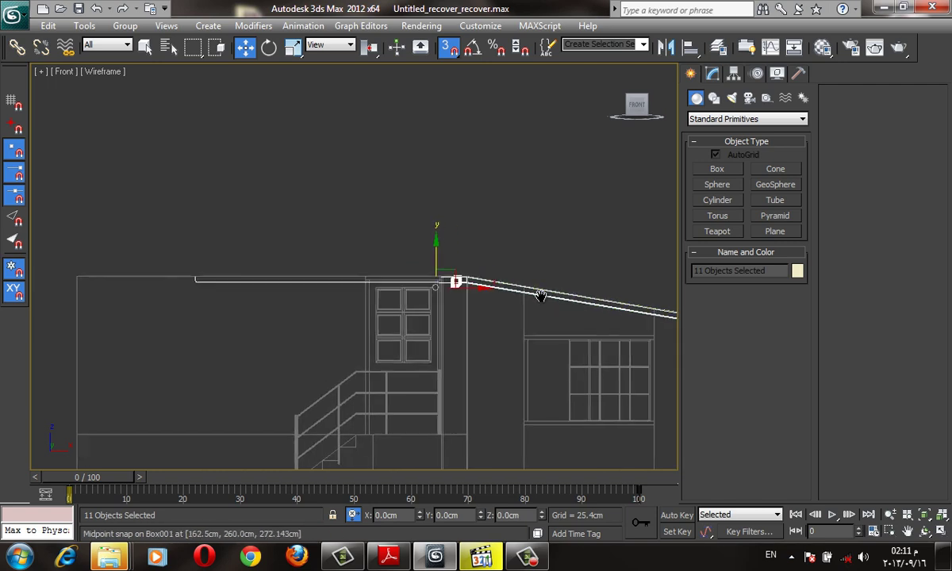
{"action": "scroll", "coordinate": [545, 278], "scroll_direction": "down", "scroll_amount": 1}
{"action": "scroll", "coordinate": [544, 278], "scroll_direction": "down", "scroll_amount": 1}
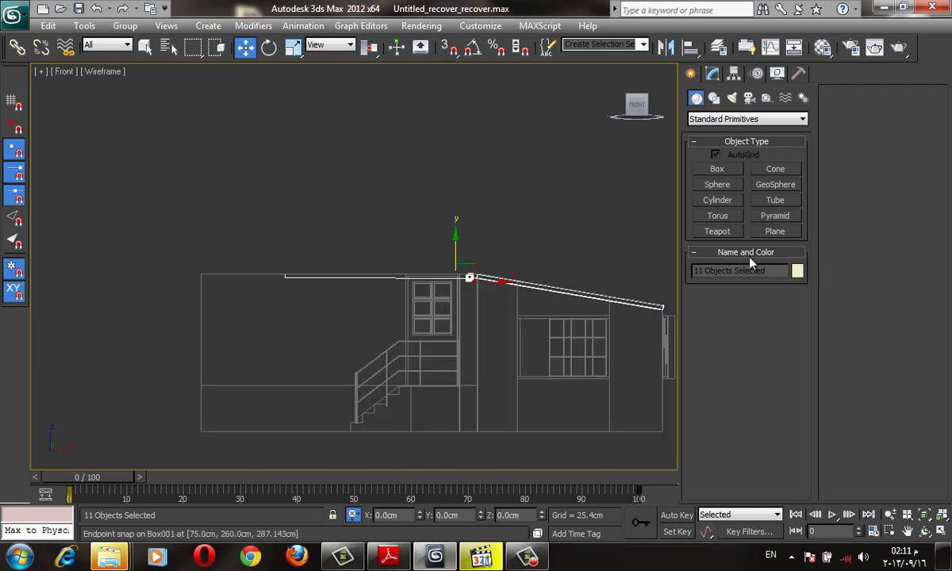
Colour the selected beams red and review the Gamma and LUT preferences
{"action": "left_click", "coordinate": [796, 271]}
{"action": "left_click", "coordinate": [358, 270]}
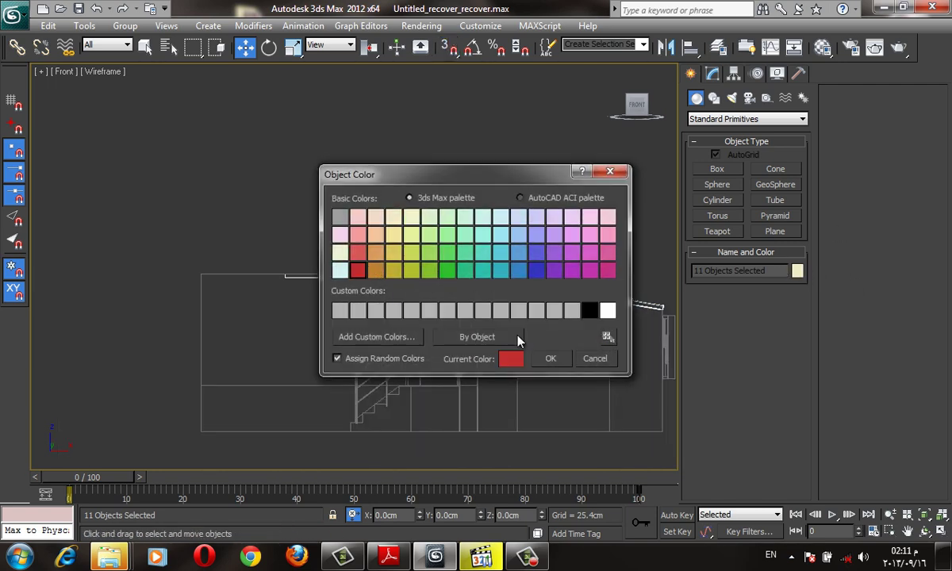
{"action": "left_click", "coordinate": [551, 359]}
{"action": "left_click", "coordinate": [480, 25]}
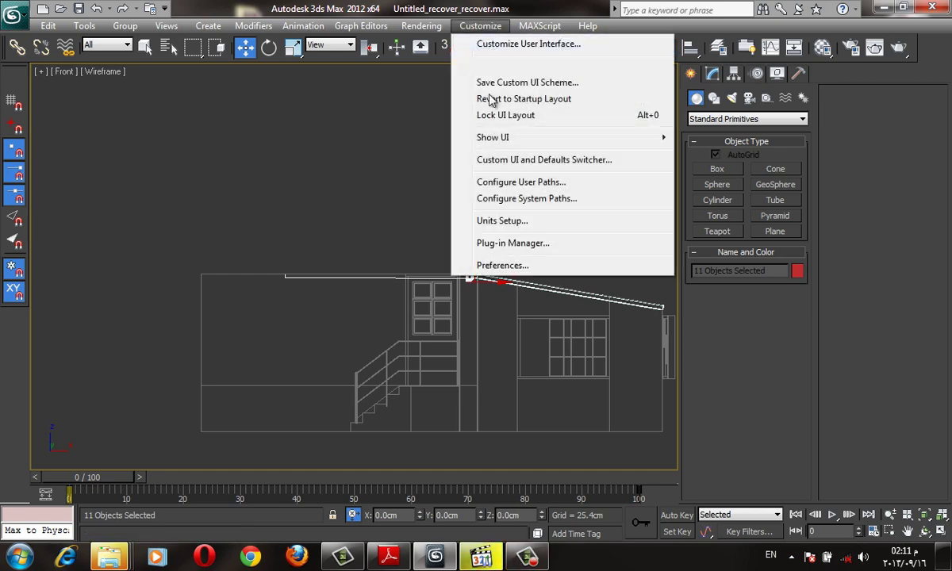
{"action": "left_click", "coordinate": [517, 266]}
{"action": "left_click", "coordinate": [459, 115]}
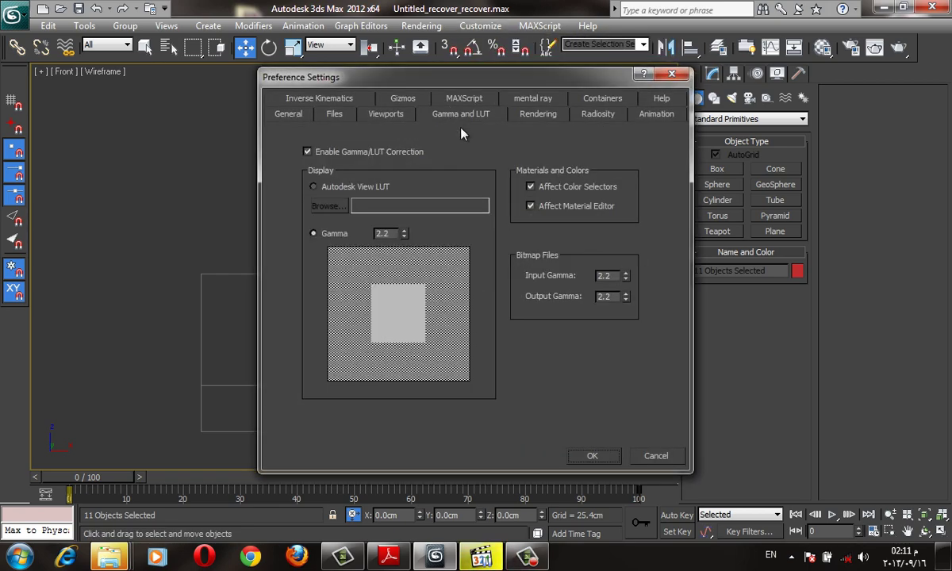
{"action": "left_click", "coordinate": [572, 456]}
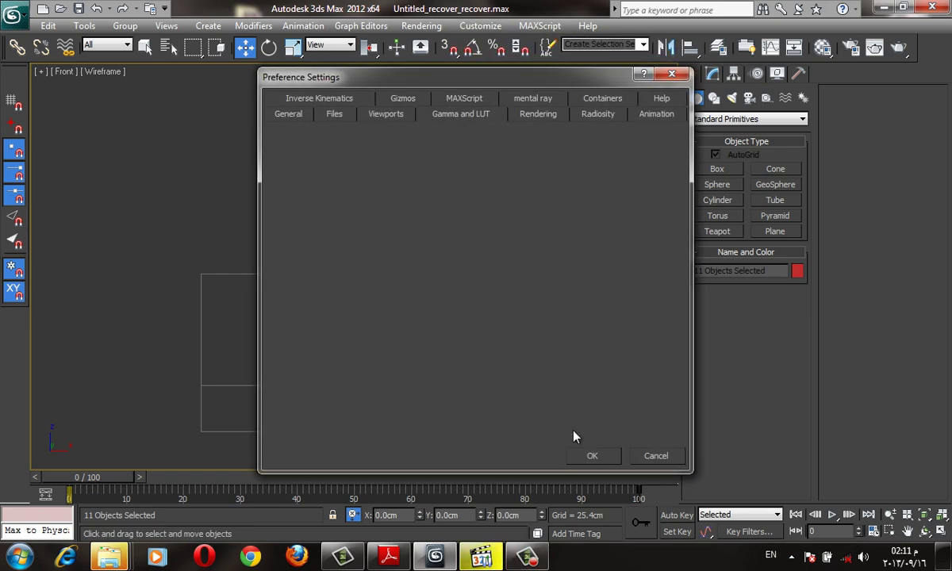
In the shaded Perspective view, recolour the selected beams orange-brown
{"action": "key", "text": "F3"}
{"action": "mouse_move", "coordinate": [473, 300]}
{"action": "middle_mouse_down"}
{"action": "mouse_move", "coordinate": [460, 315]}
{"action": "mouse_move", "coordinate": [373, 262]}
{"action": "mouse_move", "coordinate": [619, 223]}
{"action": "middle_mouse_up"}
{"action": "scroll", "coordinate": [460, 315], "scroll_direction": "down", "scroll_amount": 2}
{"action": "key", "text": "p"}
{"action": "scroll", "coordinate": [373, 262], "scroll_direction": "up", "scroll_amount": 5}
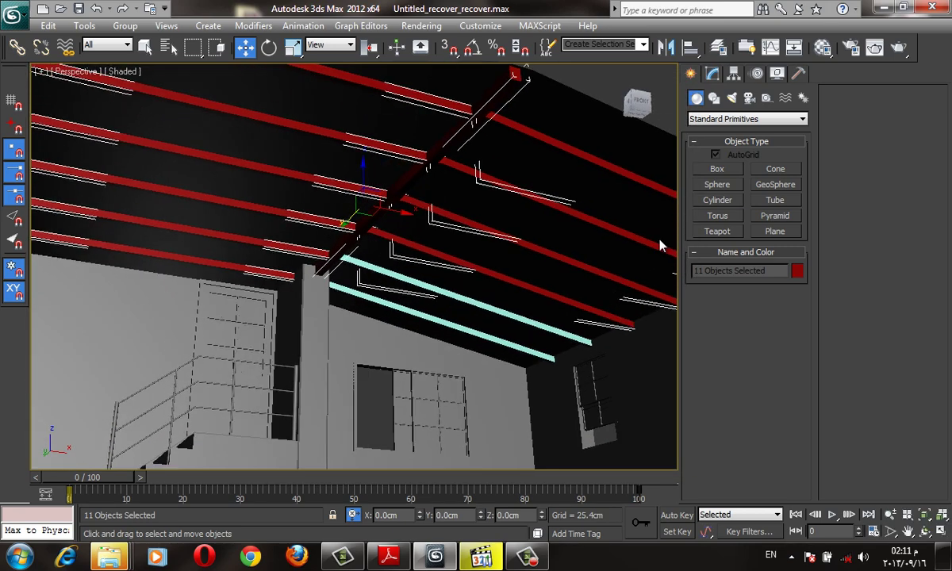
{"action": "left_click", "coordinate": [797, 270]}
{"action": "left_click", "coordinate": [548, 359]}
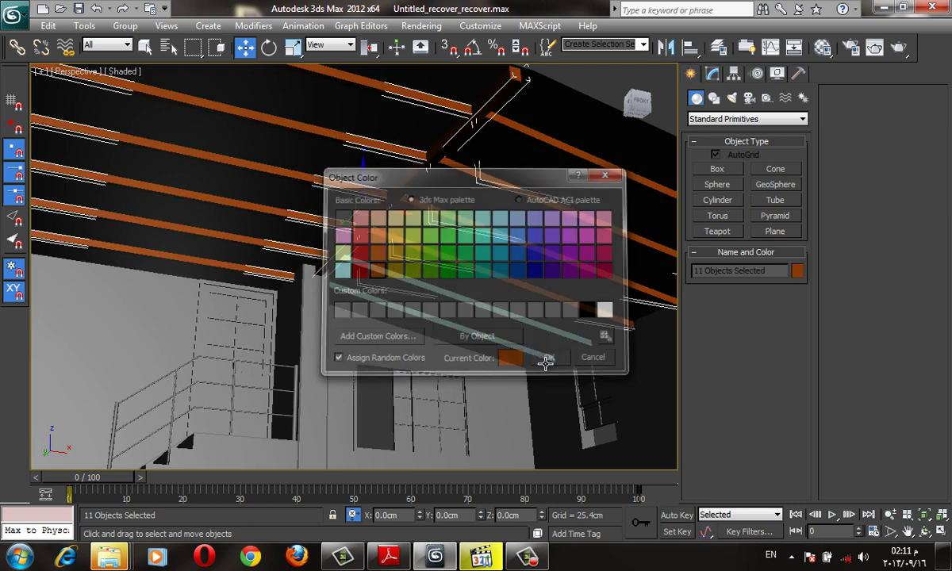
Select the two remaining cyan beams and set them brown
{"action": "scroll", "coordinate": [626, 381], "scroll_direction": "down", "scroll_amount": 5}
{"action": "left_click", "coordinate": [626, 381]}
{"action": "scroll", "coordinate": [399, 265], "scroll_direction": "up", "scroll_amount": 5}
{"action": "left_click", "coordinate": [399, 264]}
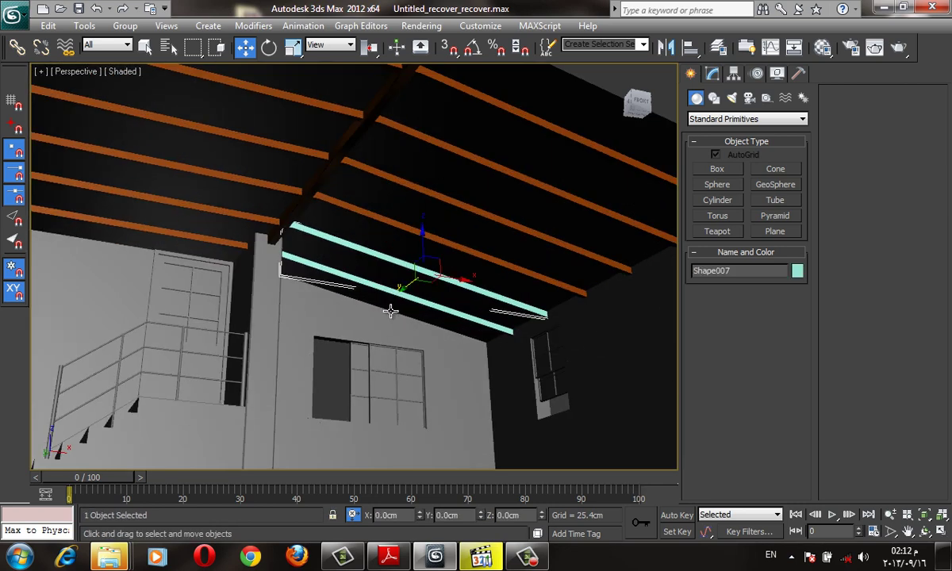
{"action": "left_click", "coordinate": [413, 298], "text": "ctrl"}
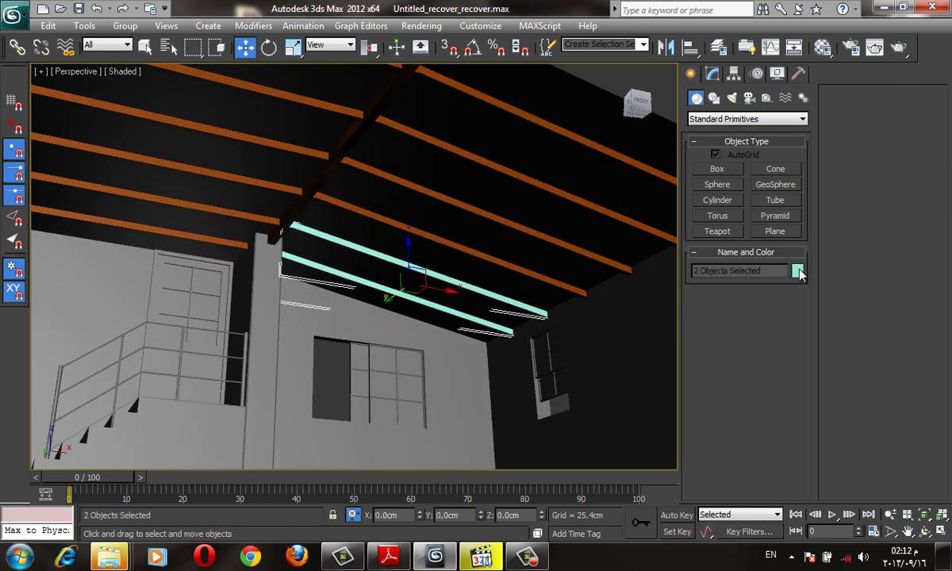
{"action": "left_click", "coordinate": [797, 271]}
{"action": "left_click", "coordinate": [381, 272]}
{"action": "left_click", "coordinate": [550, 358]}
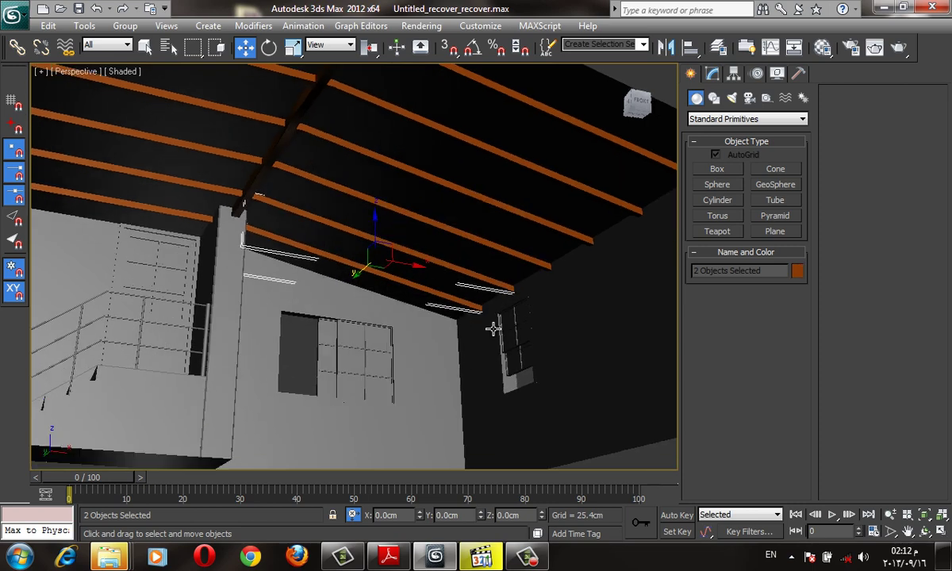
Orbit around the room, then bring up the Interior Project floor-plan PDF
{"action": "scroll", "coordinate": [493, 329], "scroll_direction": "down", "scroll_amount": 5}
{"action": "middle_click_drag", "start_coordinate": [612, 434], "coordinate": [482, 338], "text": "alt"}
{"action": "scroll", "coordinate": [476, 337], "scroll_direction": "up", "scroll_amount": 5}
{"action": "mouse_move", "coordinate": [393, 333]}
{"action": "middle_mouse_down", "text": "alt"}
{"action": "mouse_move", "coordinate": [326, 339]}
{"action": "mouse_move", "coordinate": [394, 330]}
{"action": "middle_mouse_up", "text": "alt"}
{"action": "scroll", "coordinate": [425, 338], "scroll_direction": "up", "scroll_amount": 5}
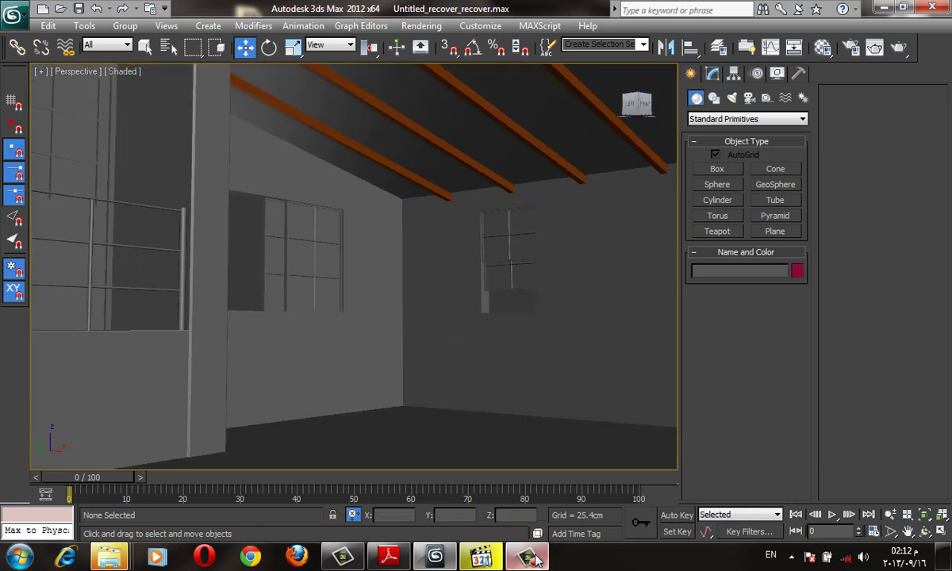
{"action": "left_click", "coordinate": [481, 558]}
{"action": "left_click", "coordinate": [918, 434]}
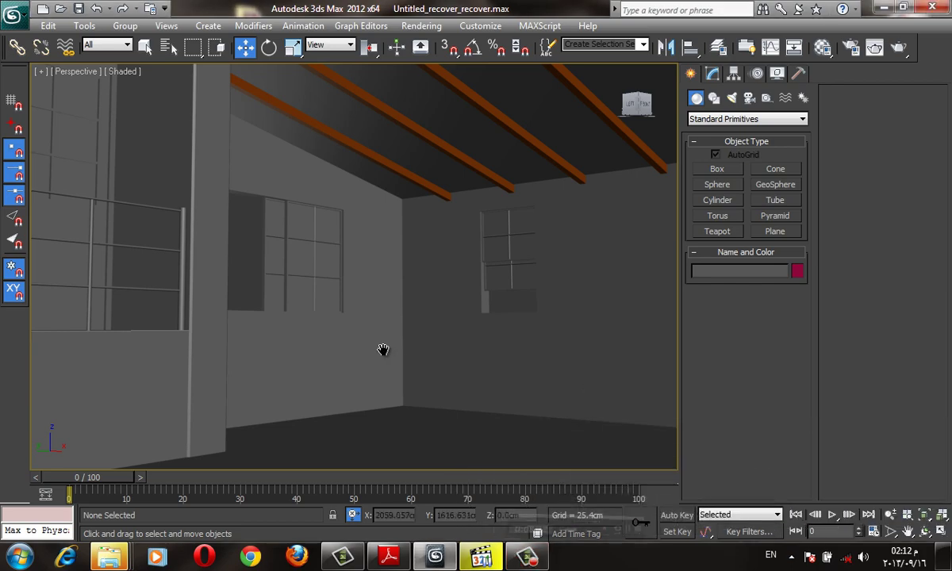
{"action": "left_click", "coordinate": [389, 558]}
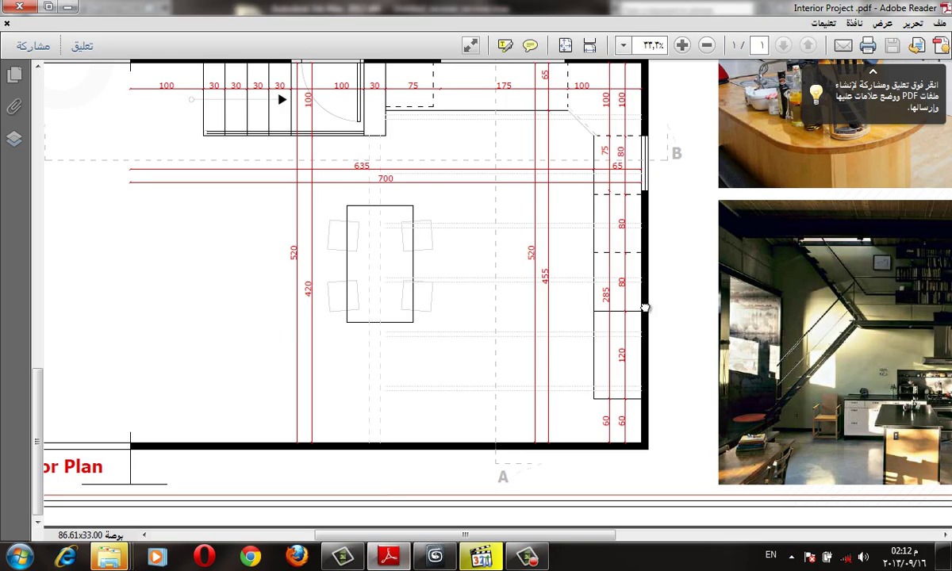
Pan the Interior Project PDF past the kitchen photos toward Section B-B and the floor plan
{"action": "left_click_drag", "start_coordinate": [603, 373], "coordinate": [369, 353]}
{"action": "left_click_drag", "start_coordinate": [635, 381], "coordinate": [420, 361]}
{"action": "left_click_drag", "start_coordinate": [643, 377], "coordinate": [717, 274]}
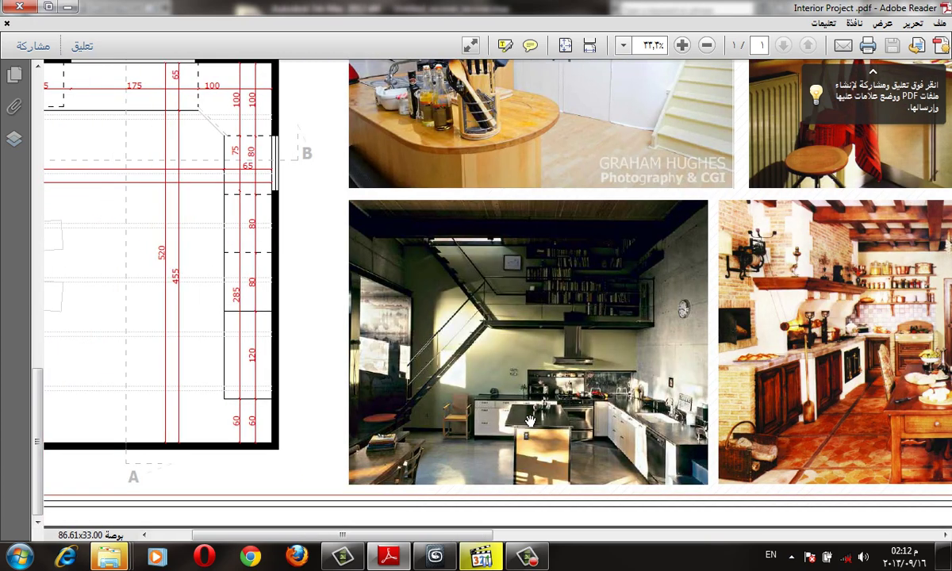
{"action": "left_click_drag", "start_coordinate": [357, 262], "coordinate": [595, 272]}
{"action": "left_click_drag", "start_coordinate": [381, 413], "coordinate": [547, 218]}
{"action": "left_click_drag", "start_coordinate": [336, 108], "coordinate": [403, 297]}
Zoom out and centre the kitchen photo with dark ceiling beams beside the dimensioned floor plan
{"action": "scroll", "coordinate": [402, 297], "scroll_direction": "down", "scroll_amount": 3, "text": "ctrl"}
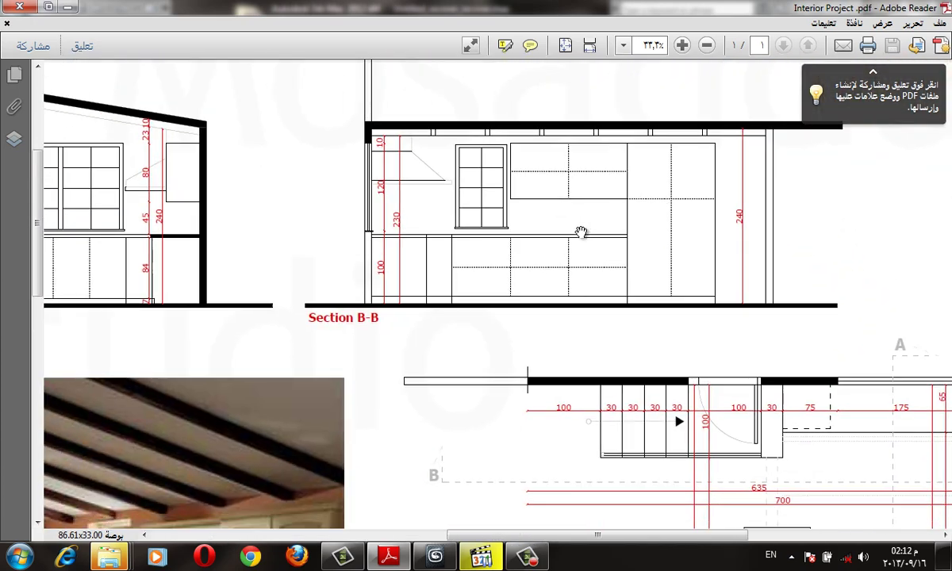
{"action": "scroll", "coordinate": [468, 262], "scroll_direction": "up", "scroll_amount": 1, "text": "ctrl"}
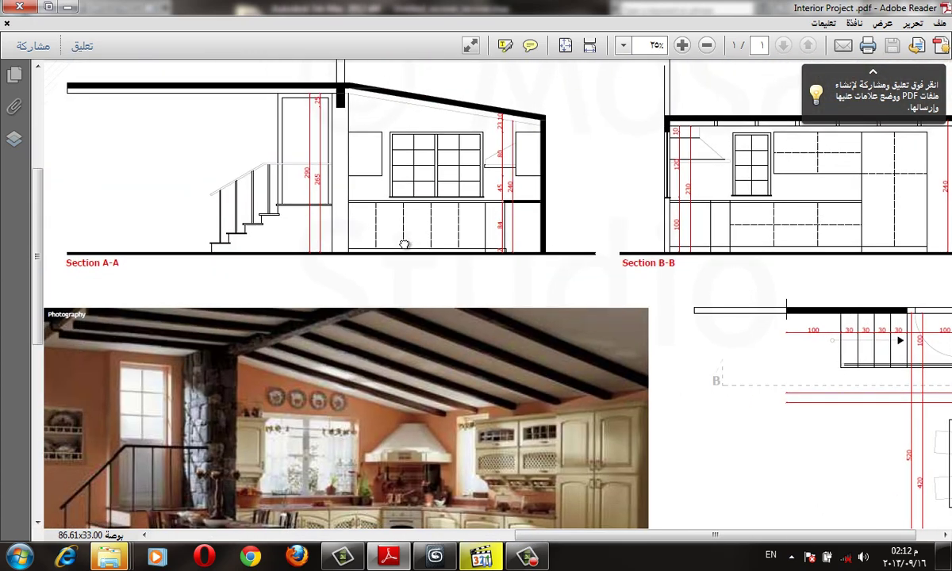
{"action": "scroll", "coordinate": [559, 357], "scroll_direction": "down", "scroll_amount": 3}
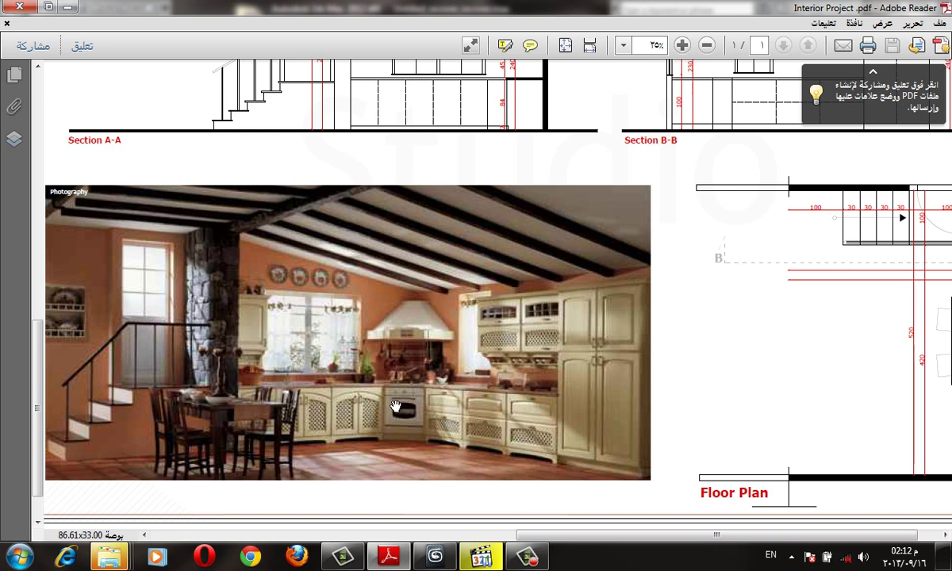
{"action": "left_click_drag", "start_coordinate": [619, 442], "coordinate": [615, 349]}
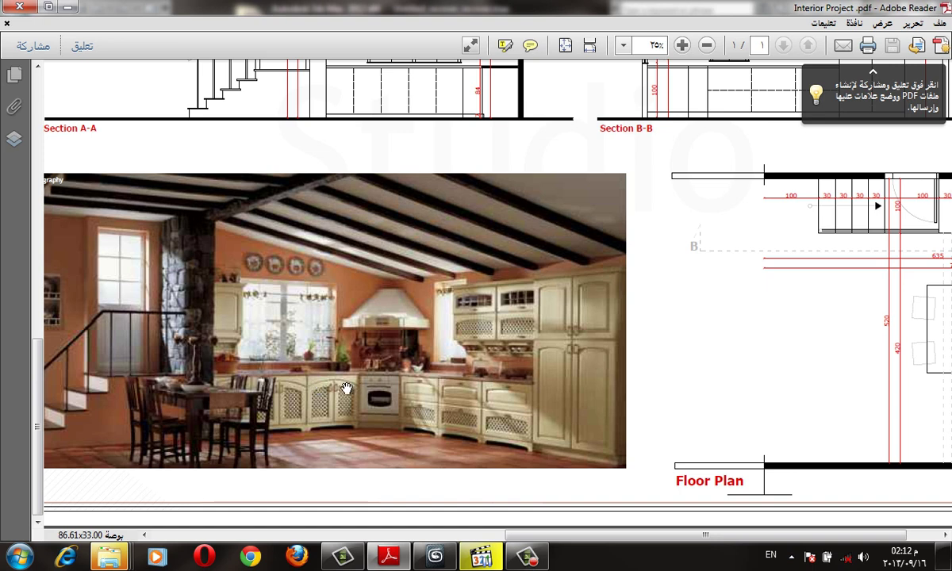
{"action": "left_click", "coordinate": [527, 556]}
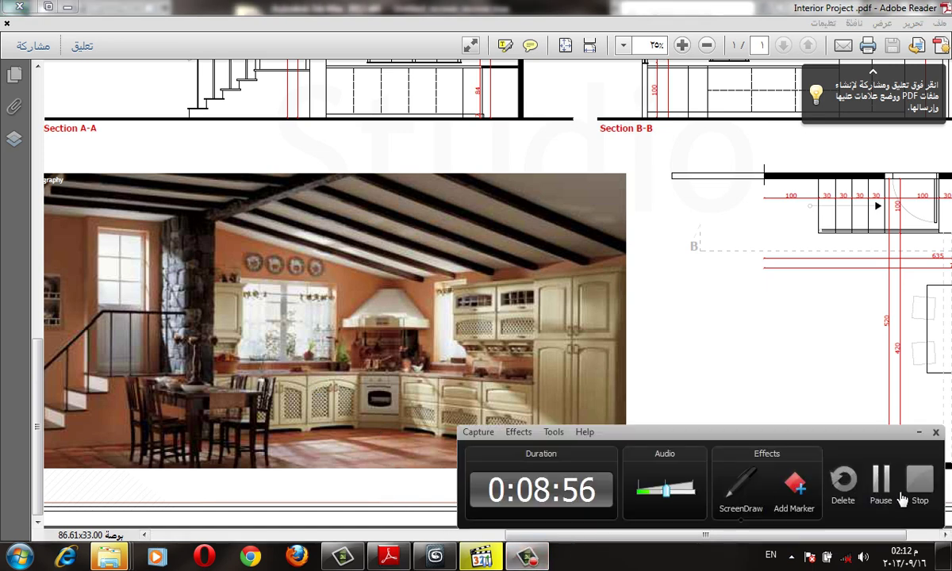